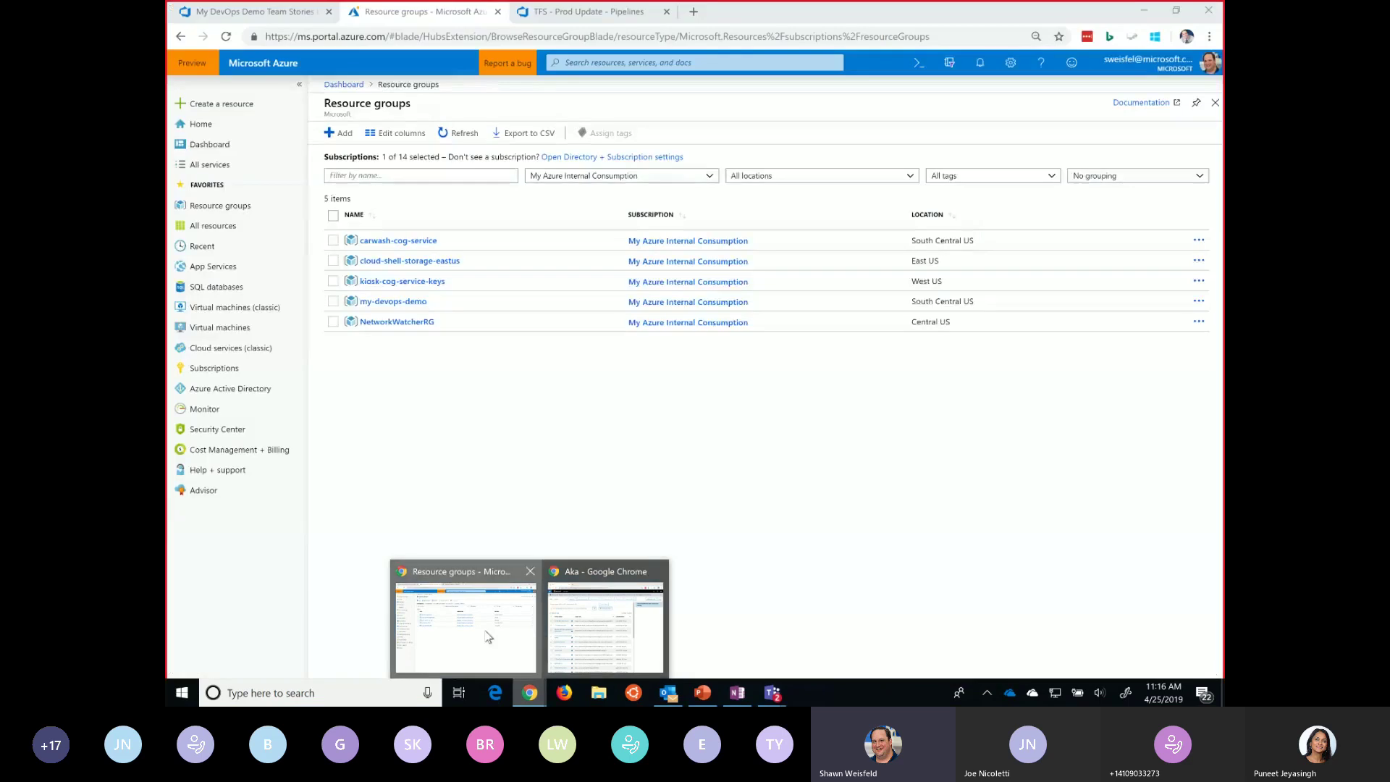
# Step: Open the production App Service in the my-devops-demo resource group and browse to its website
pyautogui.click(410, 310)
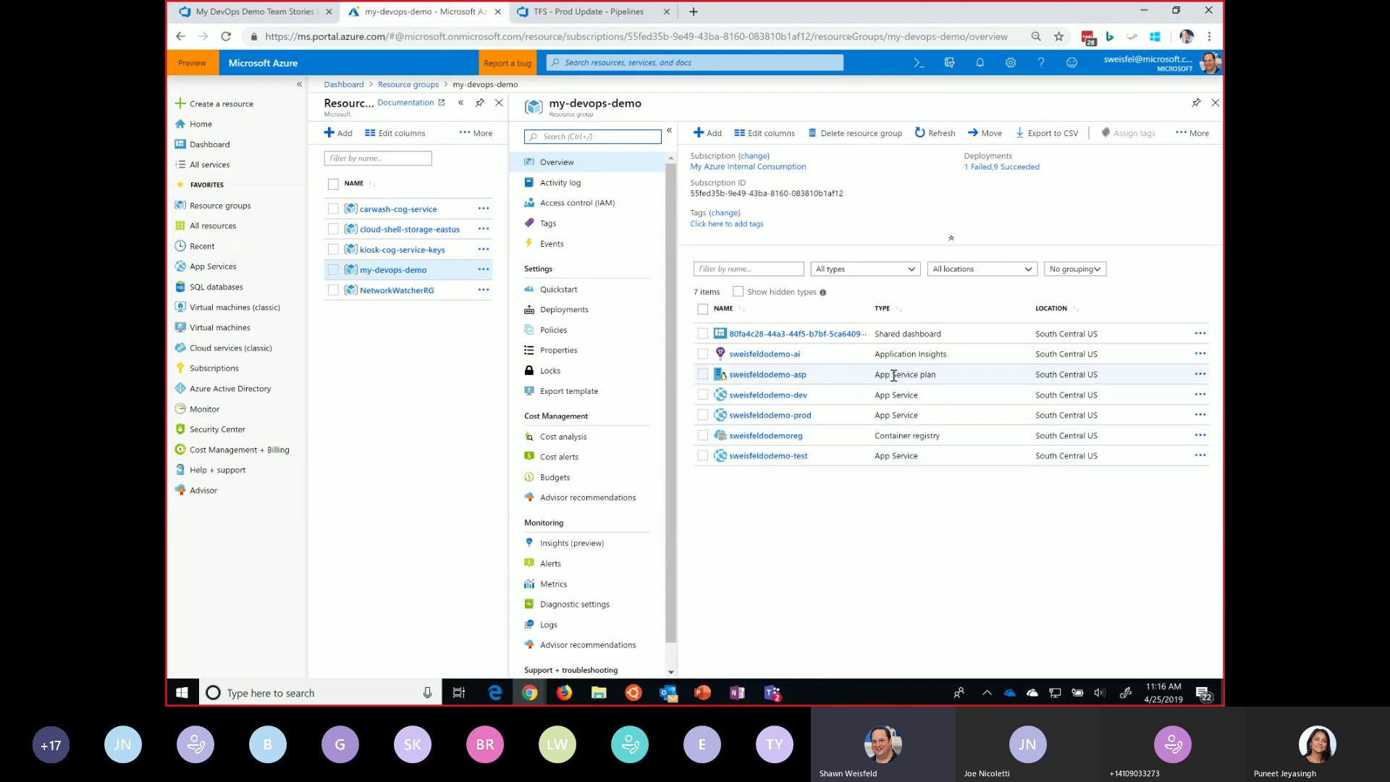
pyautogui.click(875, 395)
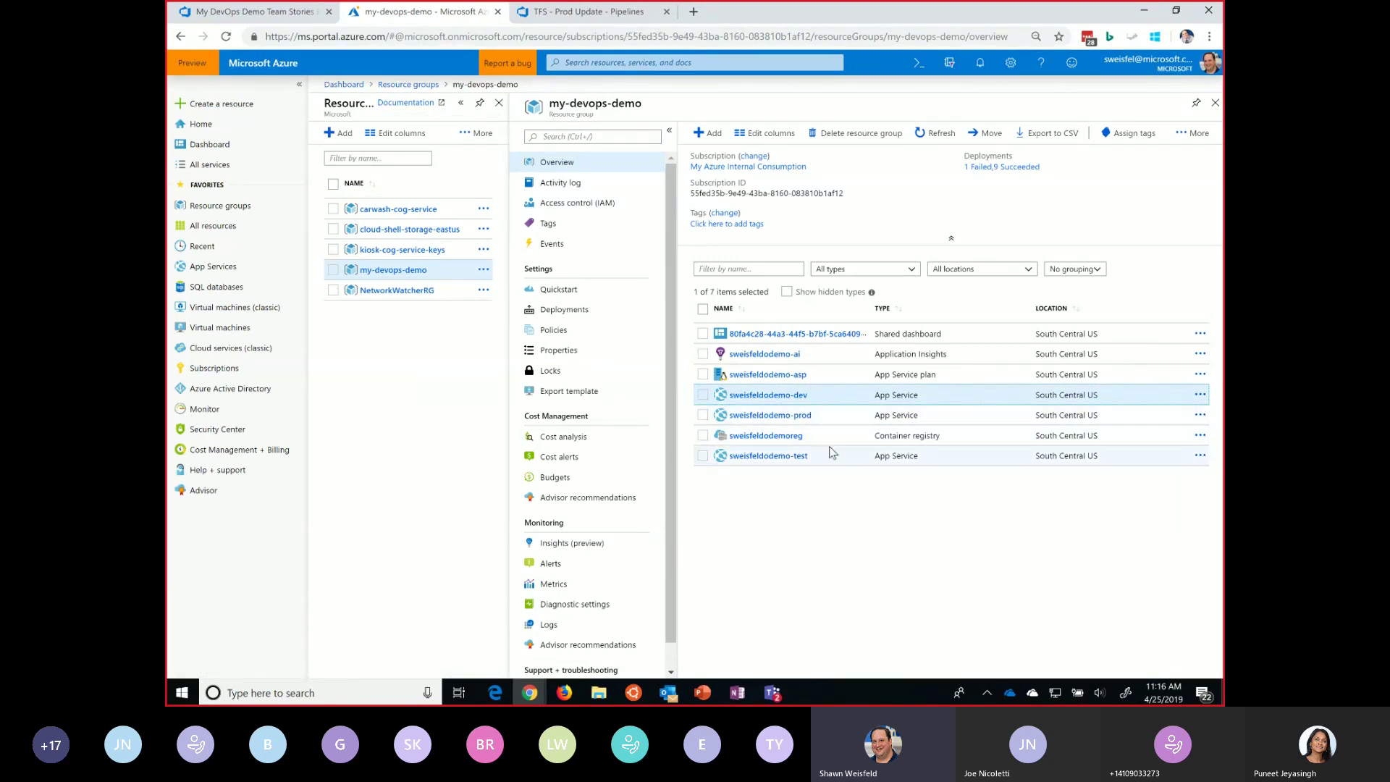
pyautogui.click(775, 416)
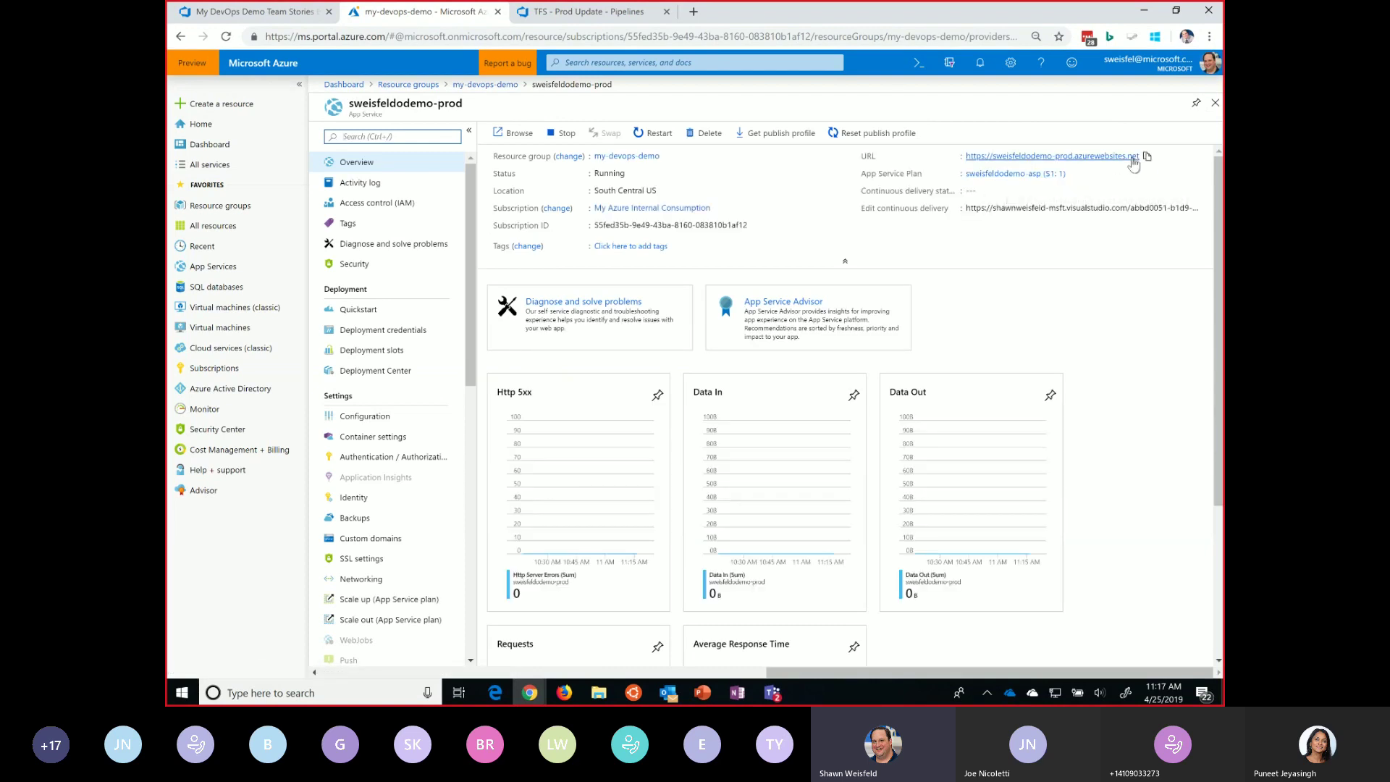
pyautogui.click(1095, 157)
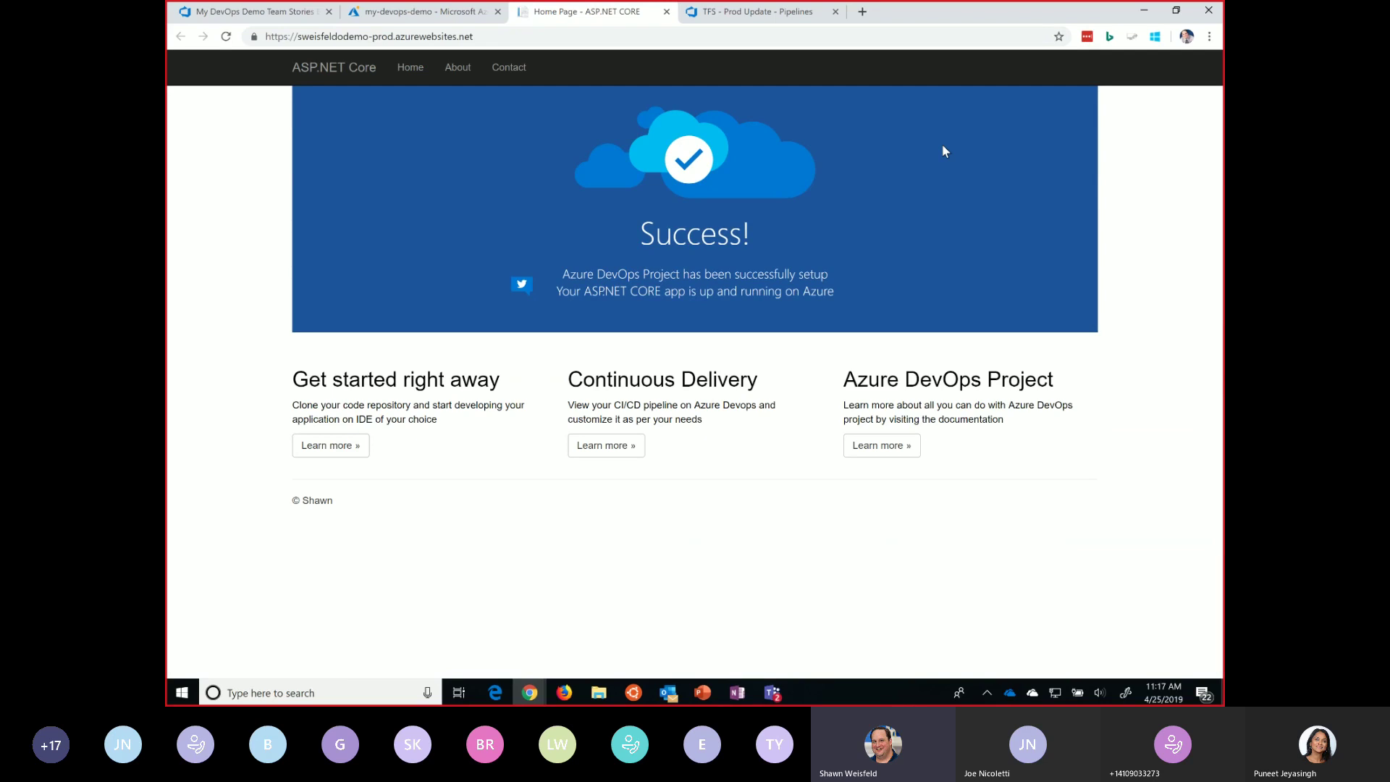
# Step: Check the Contact and About pages of the deployed site and read the About page's error text
pyautogui.click(510, 70)
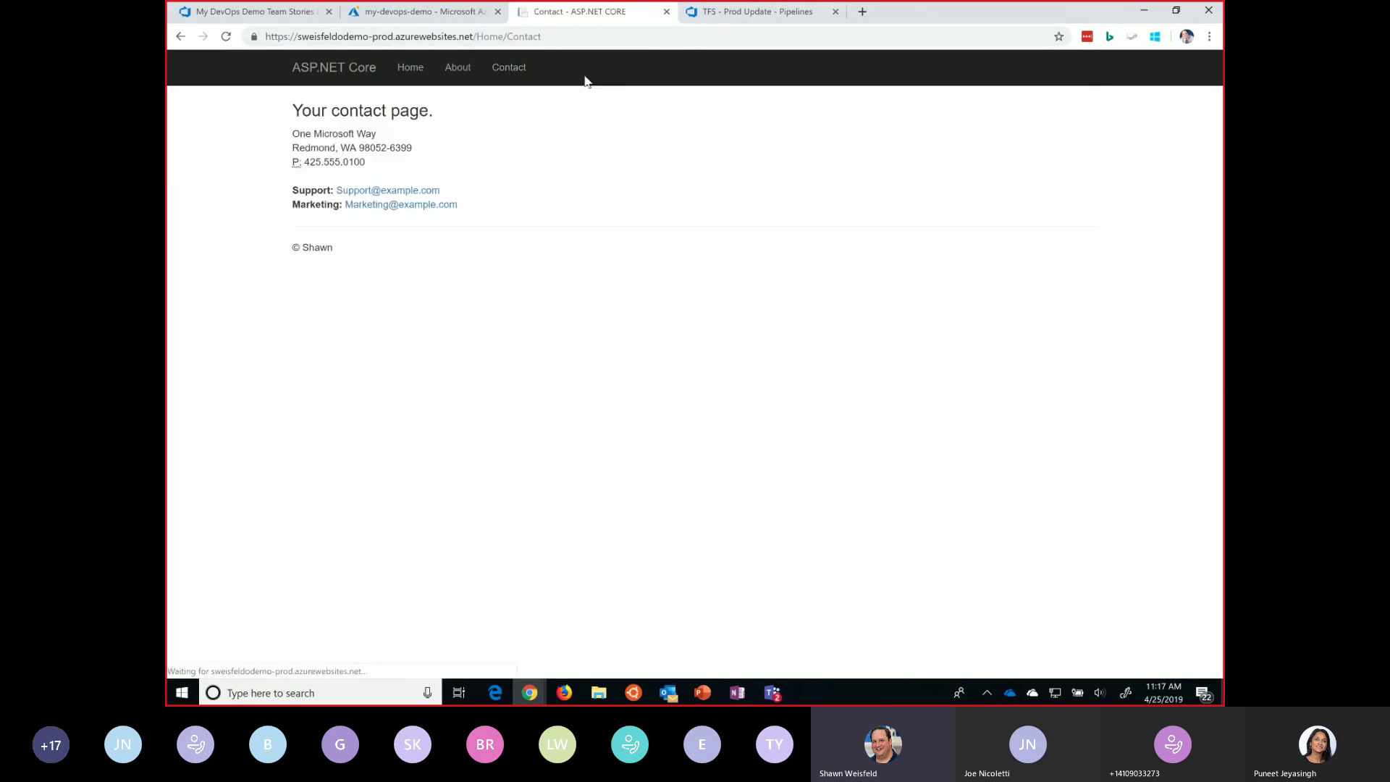
pyautogui.click(459, 76)
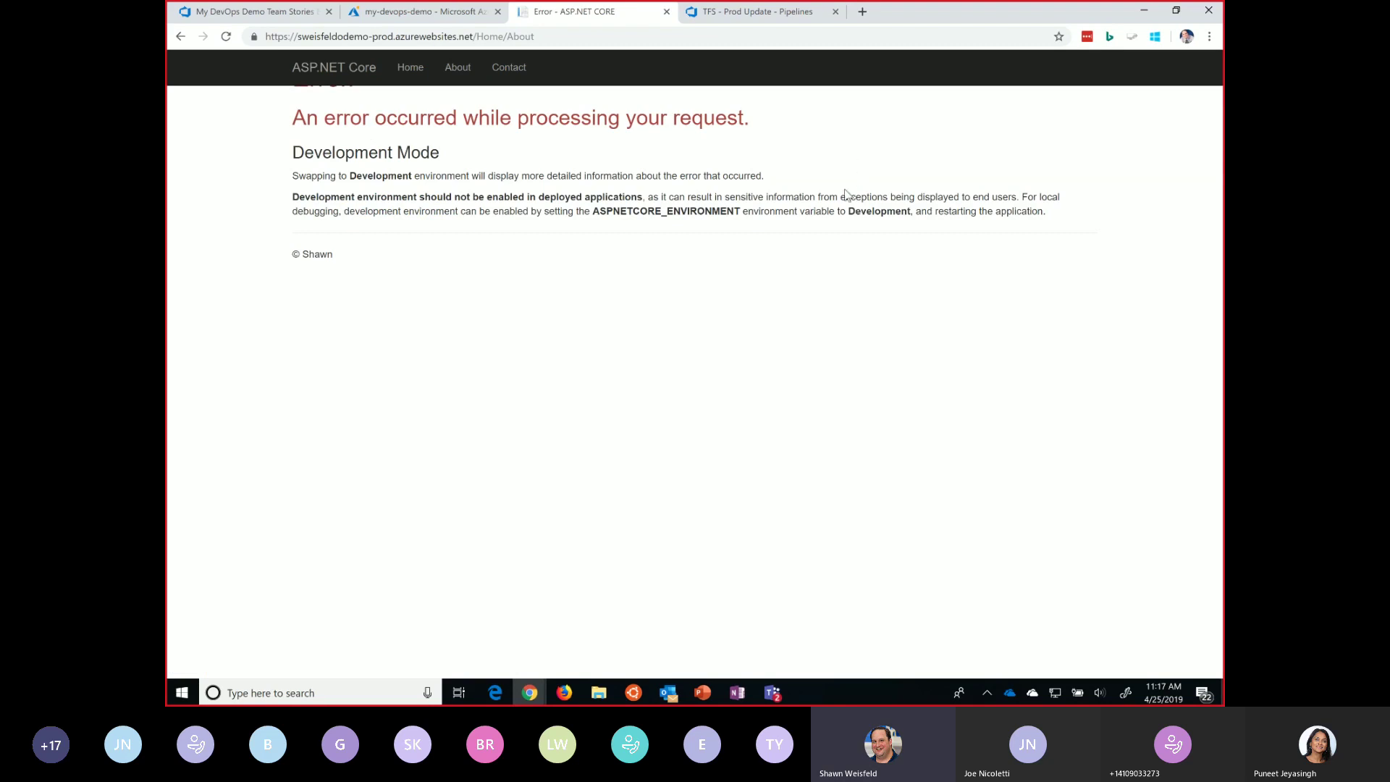
pyautogui.moveTo(731, 330); pyautogui.dragTo(497, 146)
pyautogui.click(711, 210)
pyautogui.moveTo(845, 243); pyautogui.dragTo(384, 118)
pyautogui.click(519, 159)
# Step: Revisit the site's Home, Contact and About pages, returning to the Home page
pyautogui.click(410, 67)
pyautogui.click(507, 67)
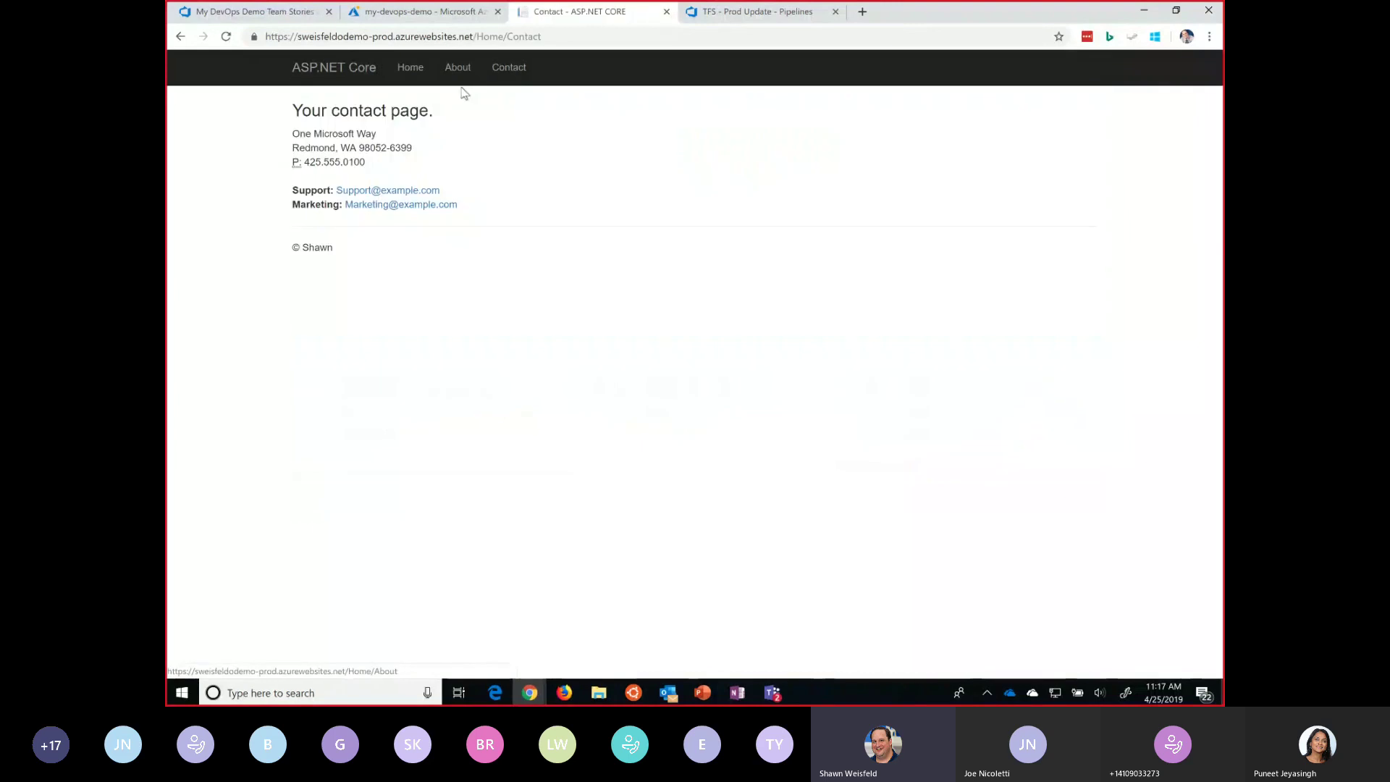
pyautogui.click(453, 78)
pyautogui.click(405, 78)
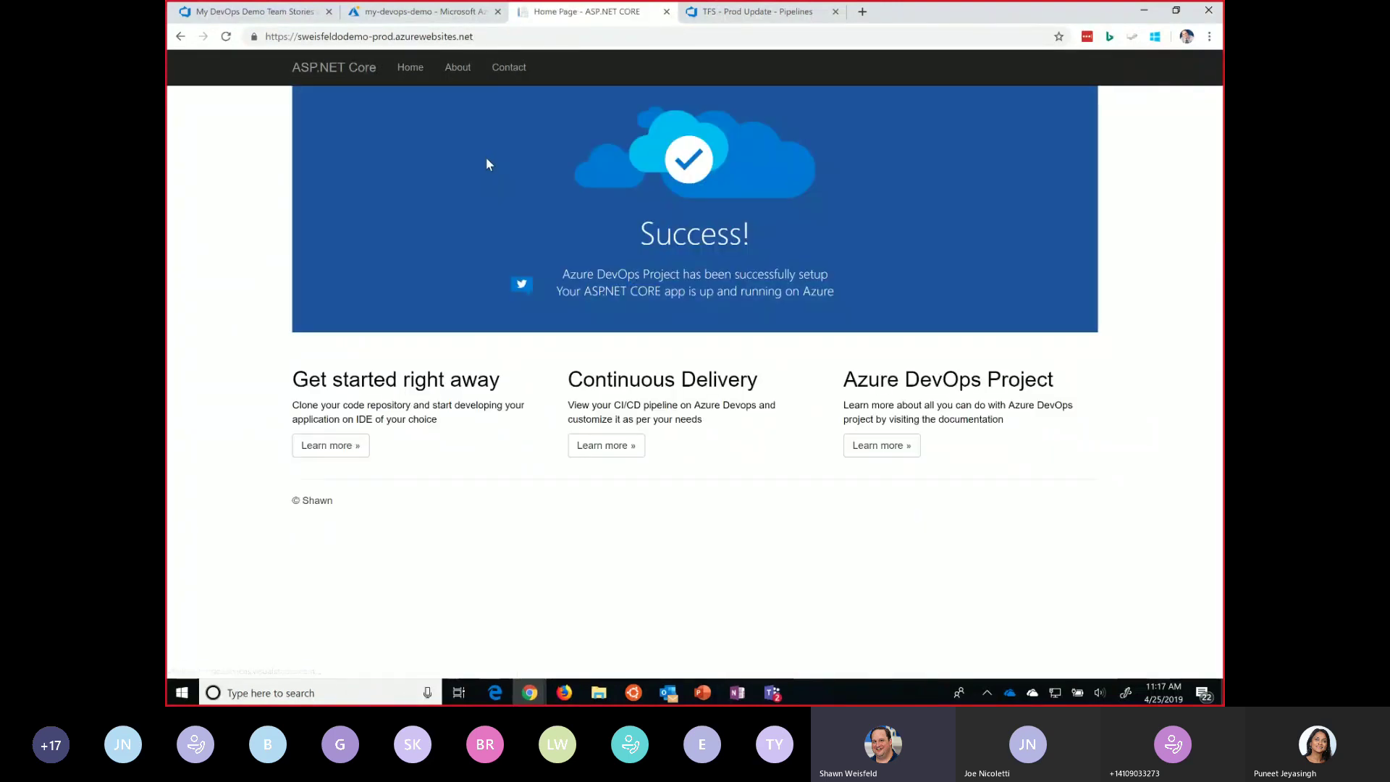
pyautogui.moveTo(594, 282); pyautogui.dragTo(850, 379)
pyautogui.click(796, 272)
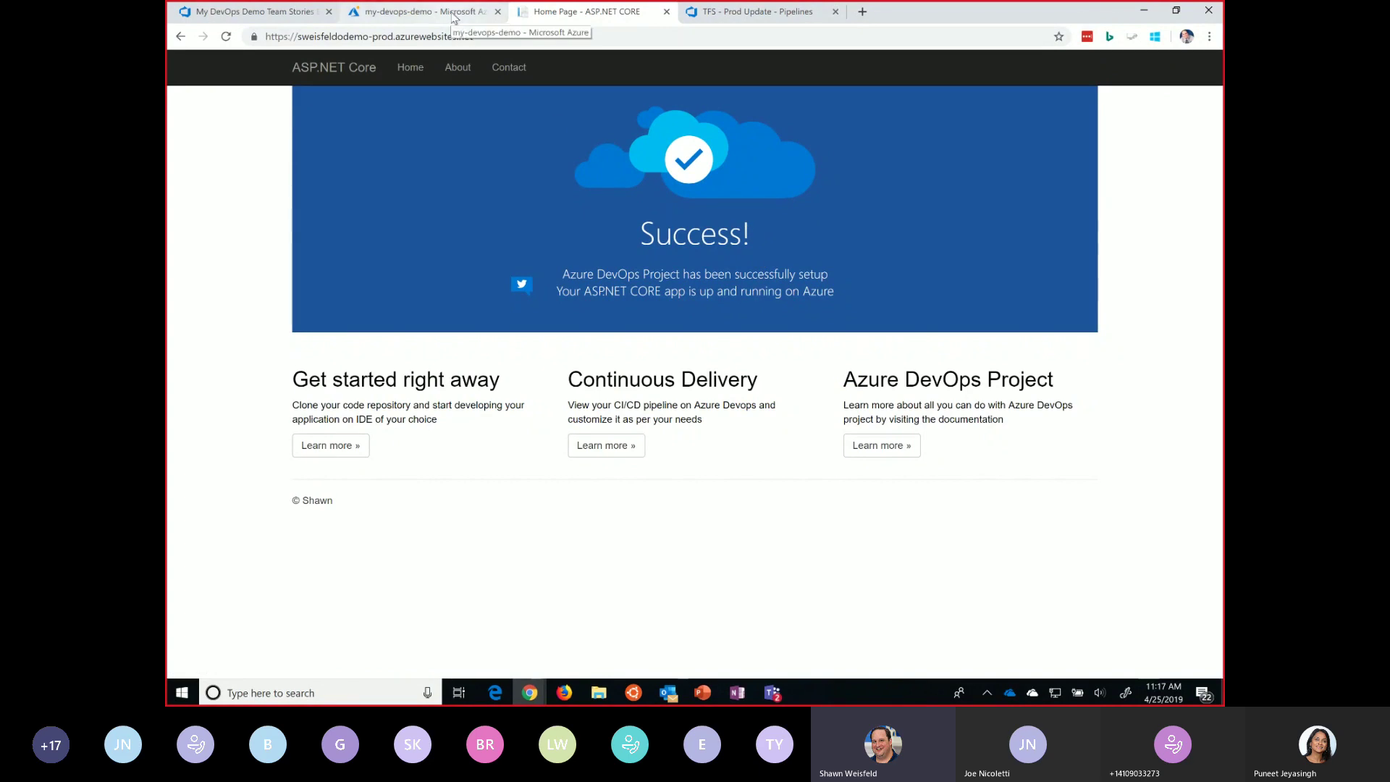
# Step: Return to the Azure portal and view the Application Insights dashboard with all tile columns fitting on screen
pyautogui.click(456, 17)
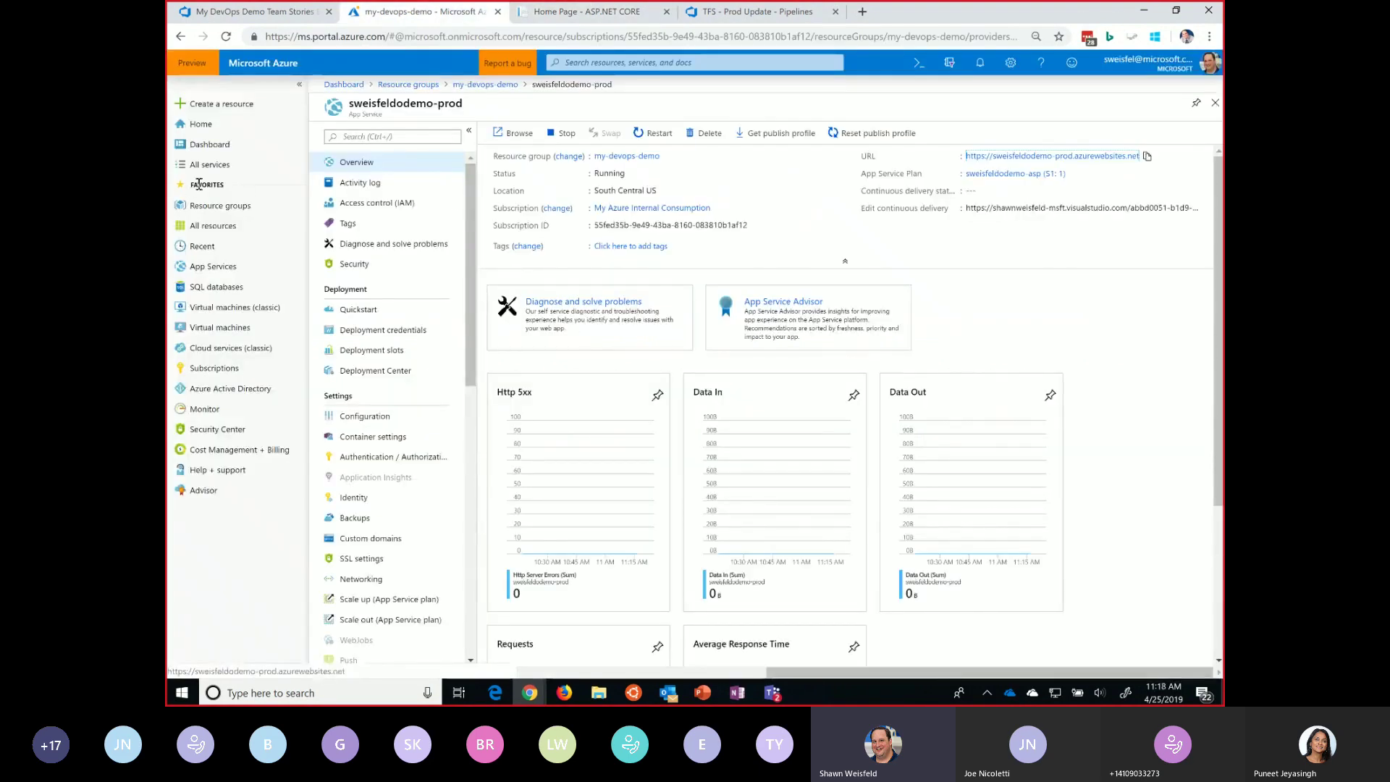
pyautogui.click(214, 144)
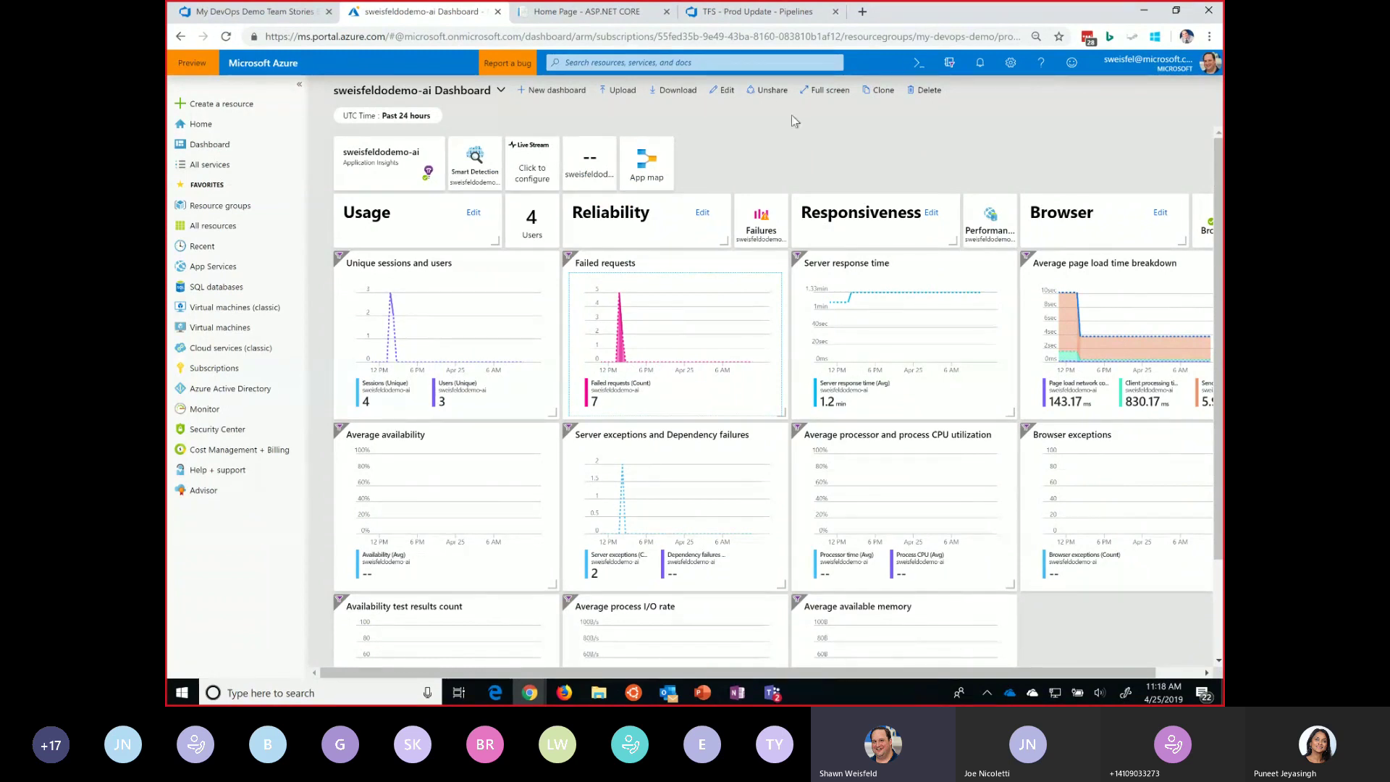
pyautogui.click(1209, 36)
pyautogui.click(1119, 171)
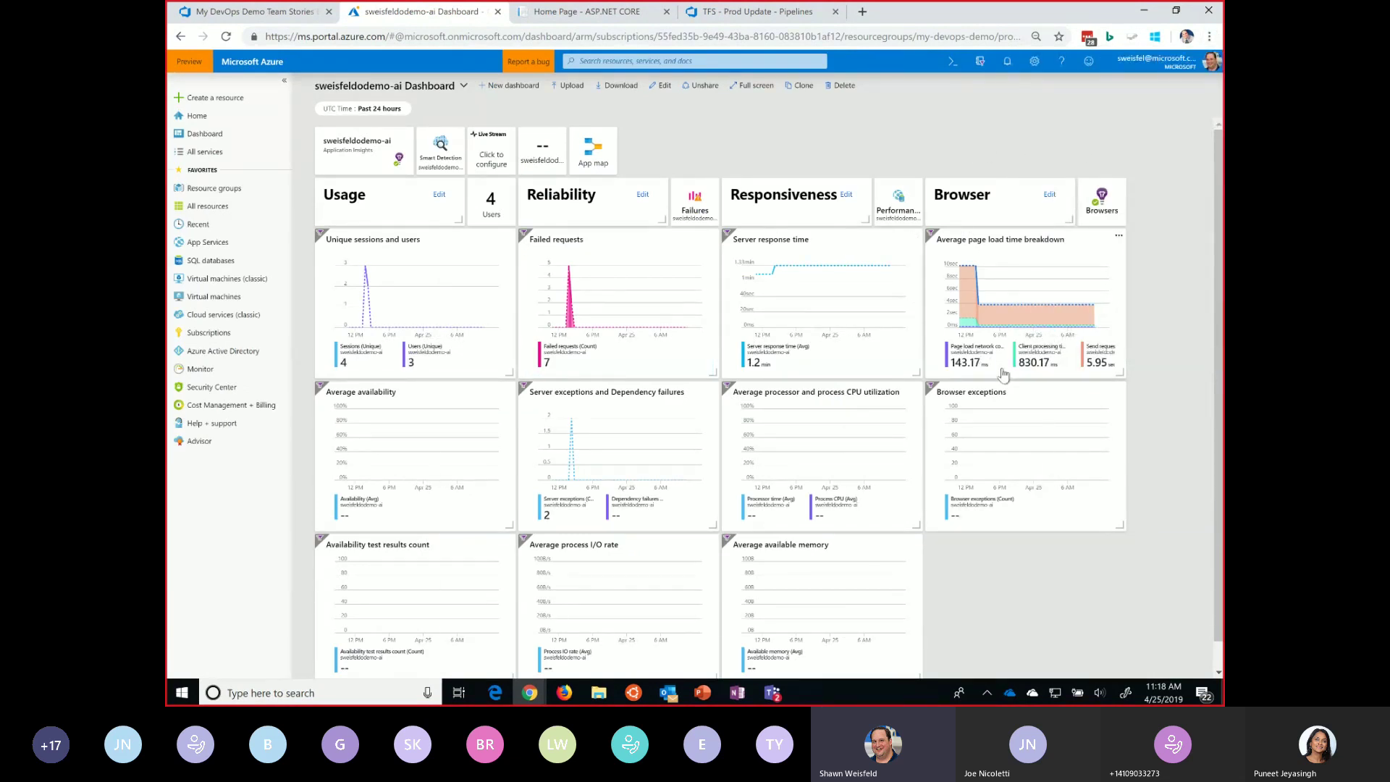
# Step: Try moving the Failed requests tile beside the Usage heading on the dashboard, and discard the unpublished changes
pyautogui.click(660, 85)
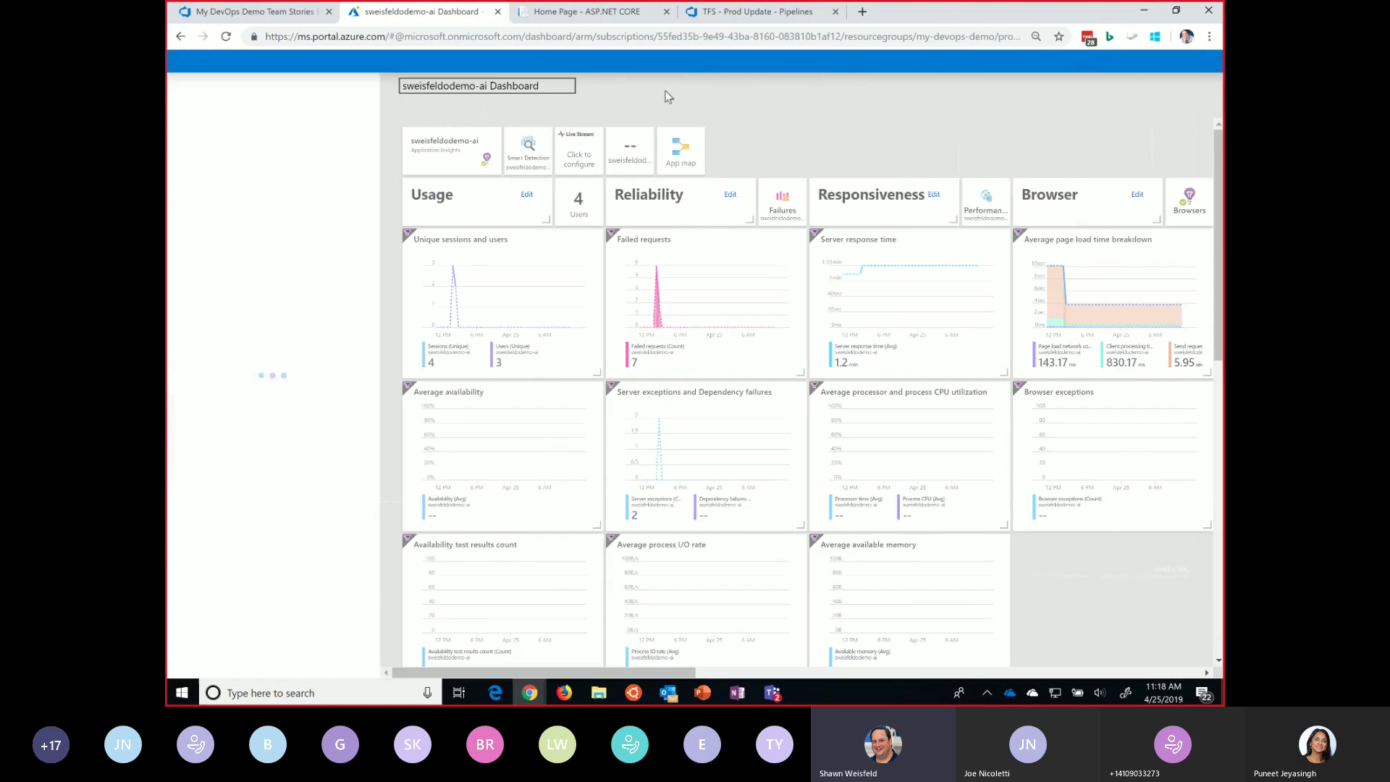
pyautogui.moveTo(772, 309); pyautogui.dragTo(735, 285)
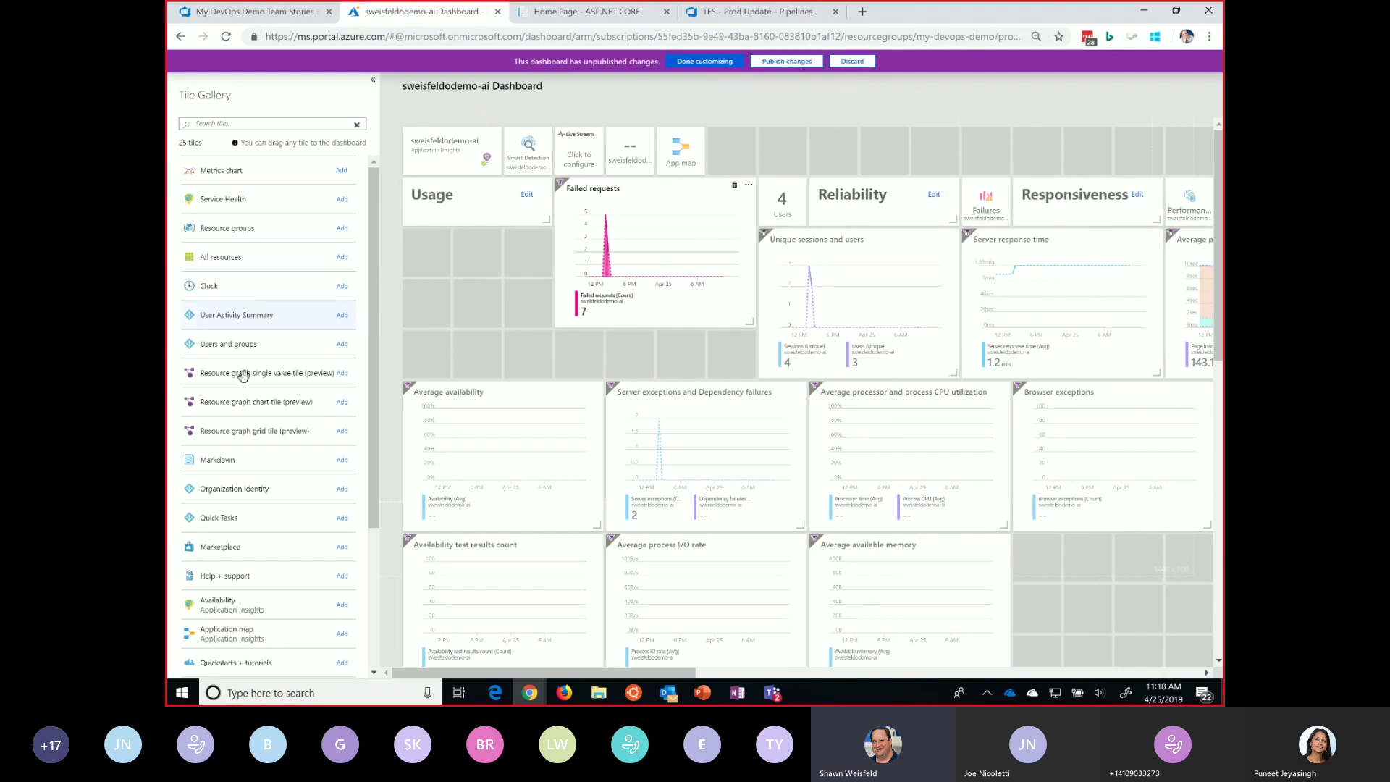
pyautogui.click(852, 61)
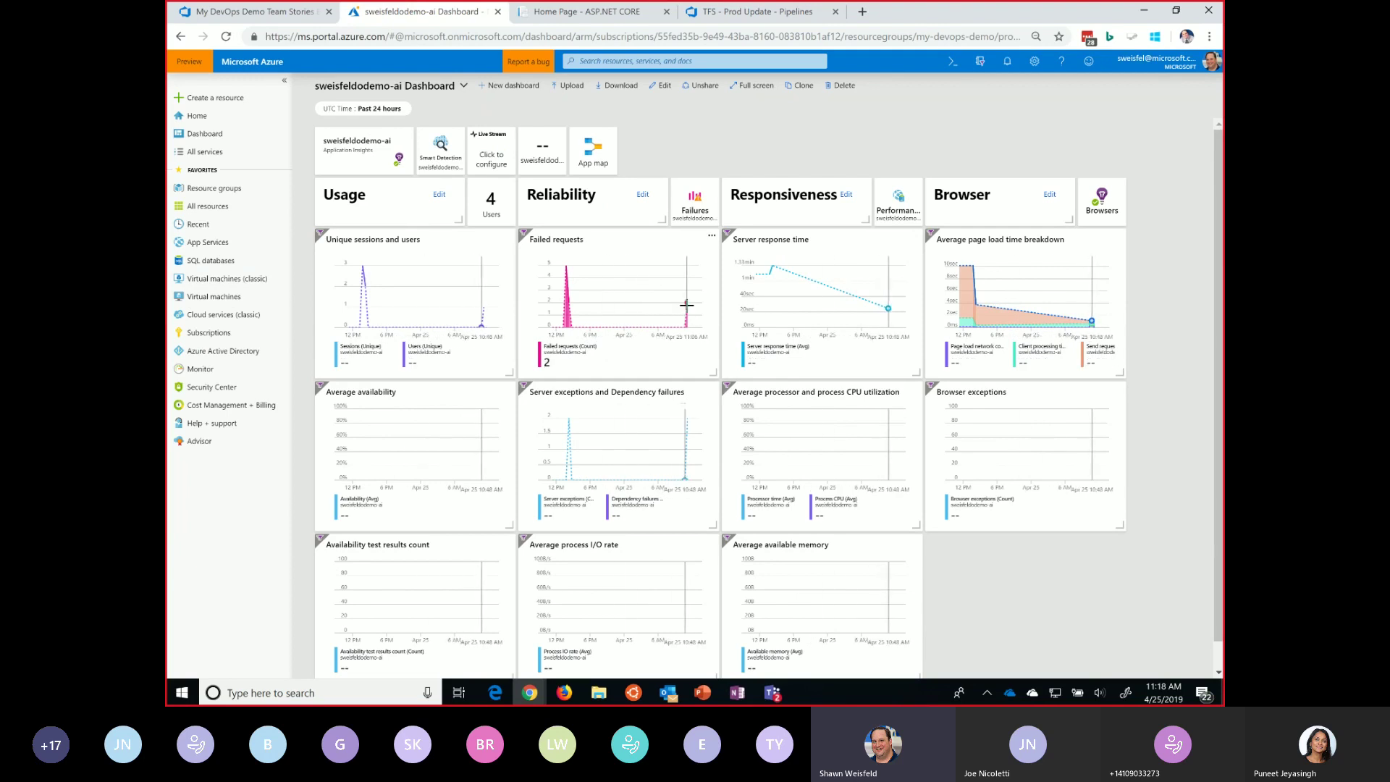
# Step: Open the Failures view from the Failed requests chart and examine the GET /robots933456.txt and GET Home/About operations
pyautogui.click(682, 346)
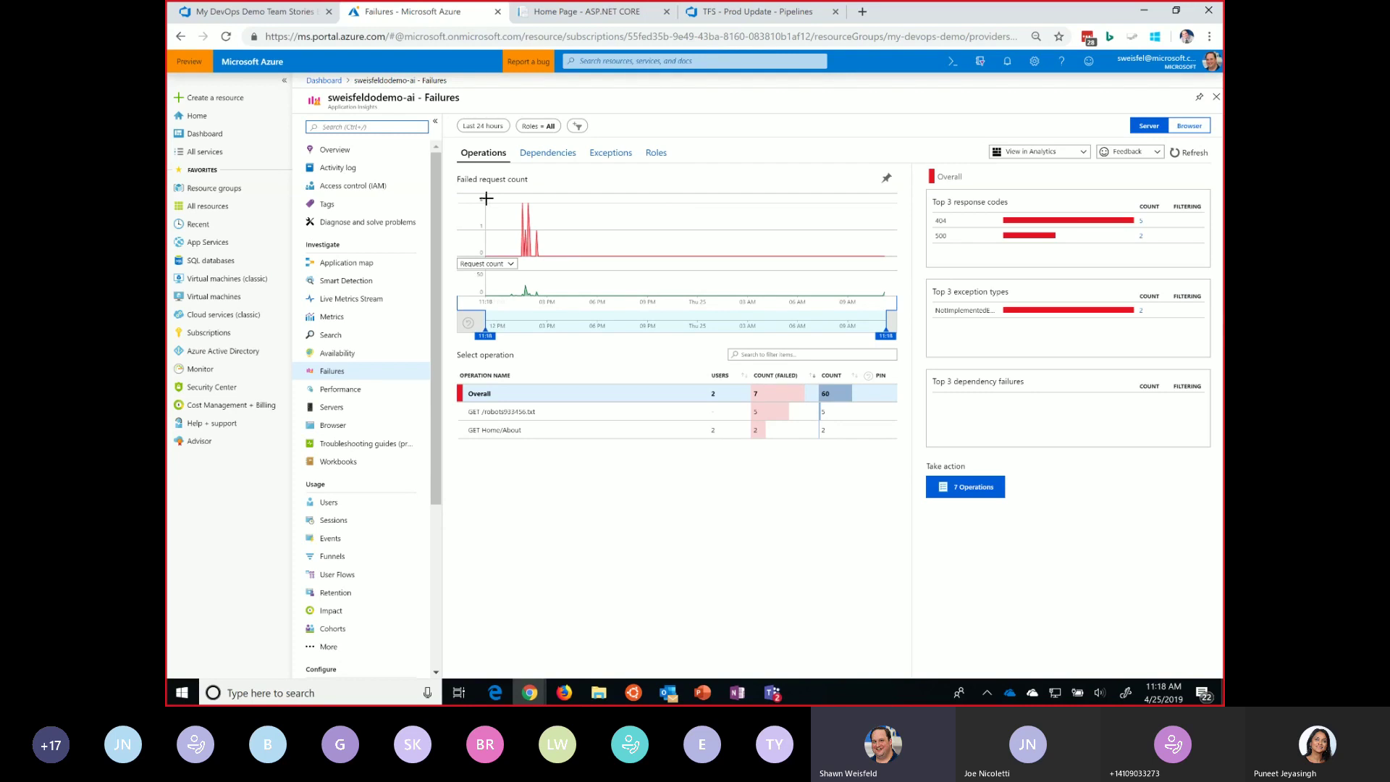
pyautogui.moveTo(485, 323)
pyautogui.mouseDown()
pyautogui.moveTo(802, 323)
pyautogui.moveTo(485, 325)
pyautogui.mouseUp()
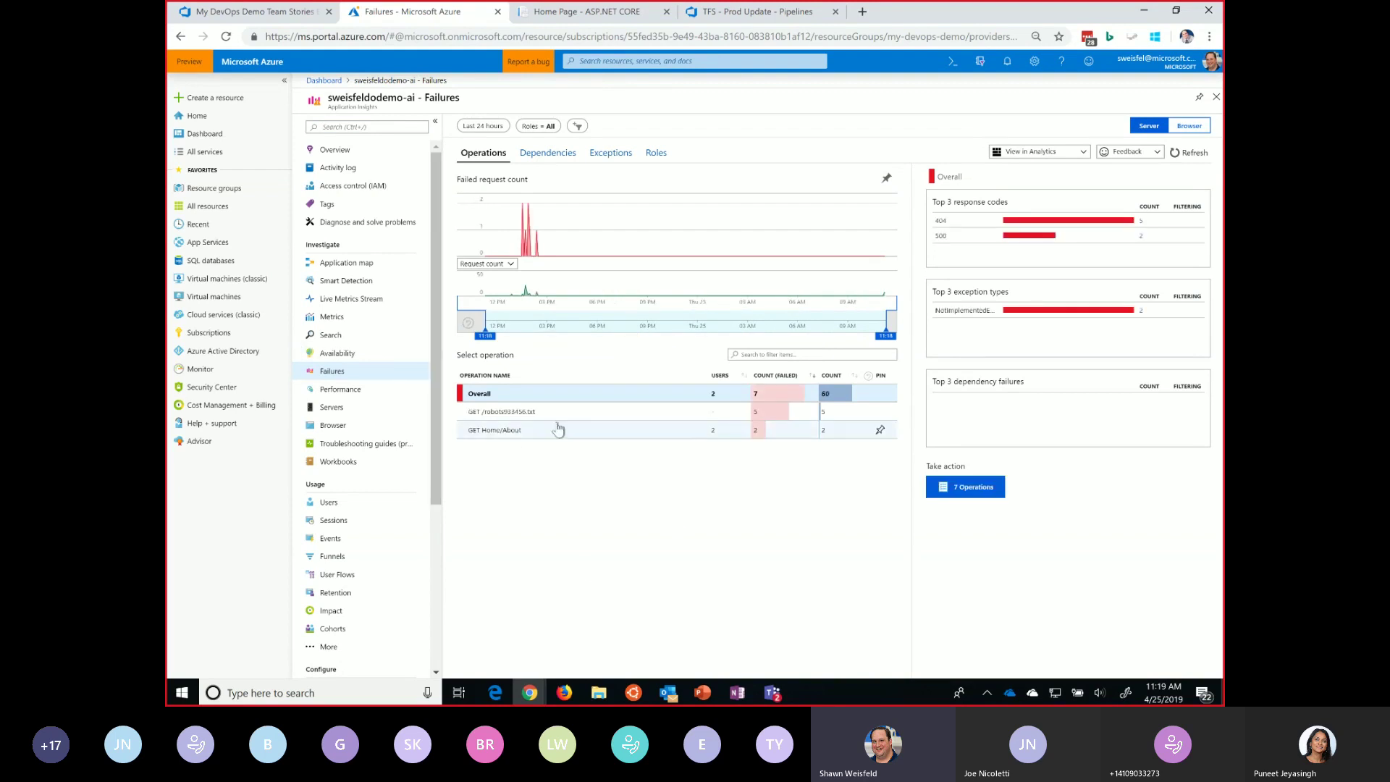
pyautogui.click(534, 411)
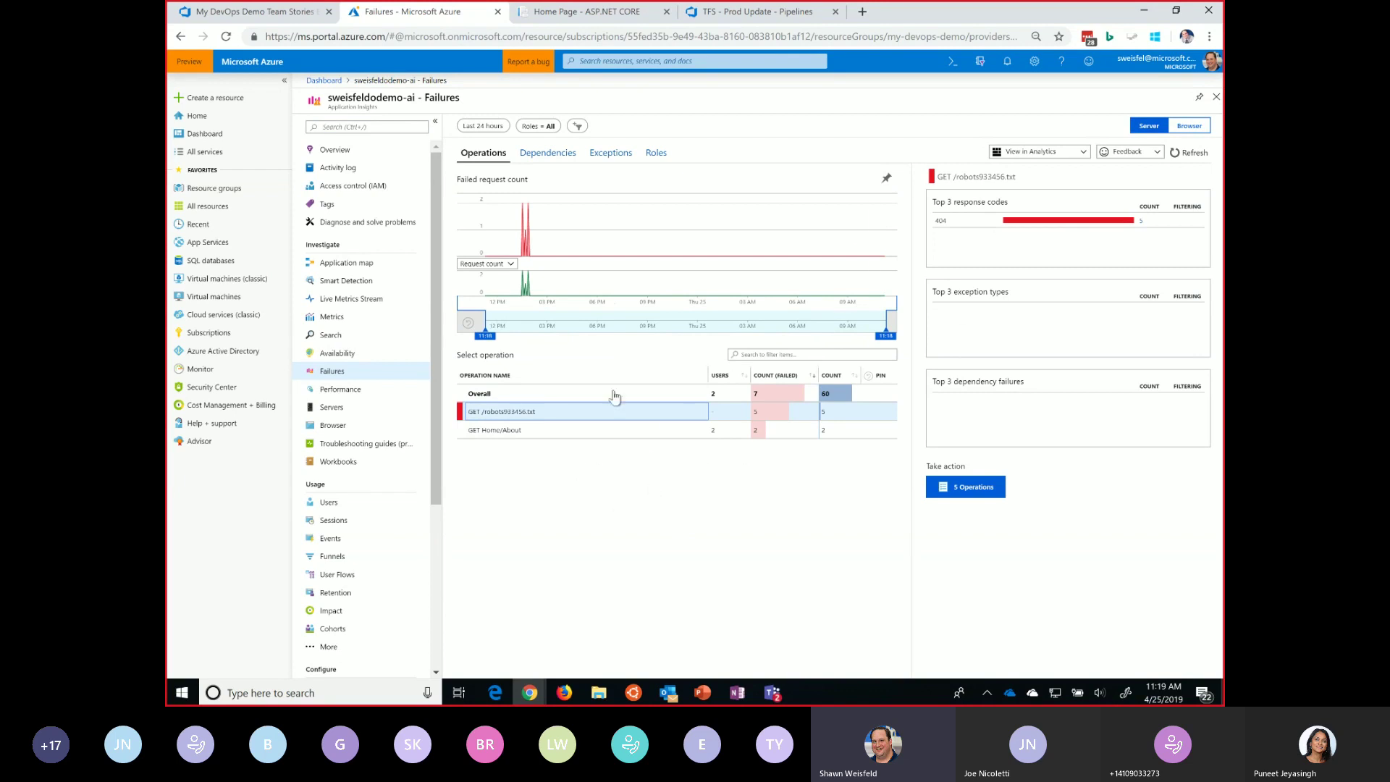
pyautogui.click(531, 432)
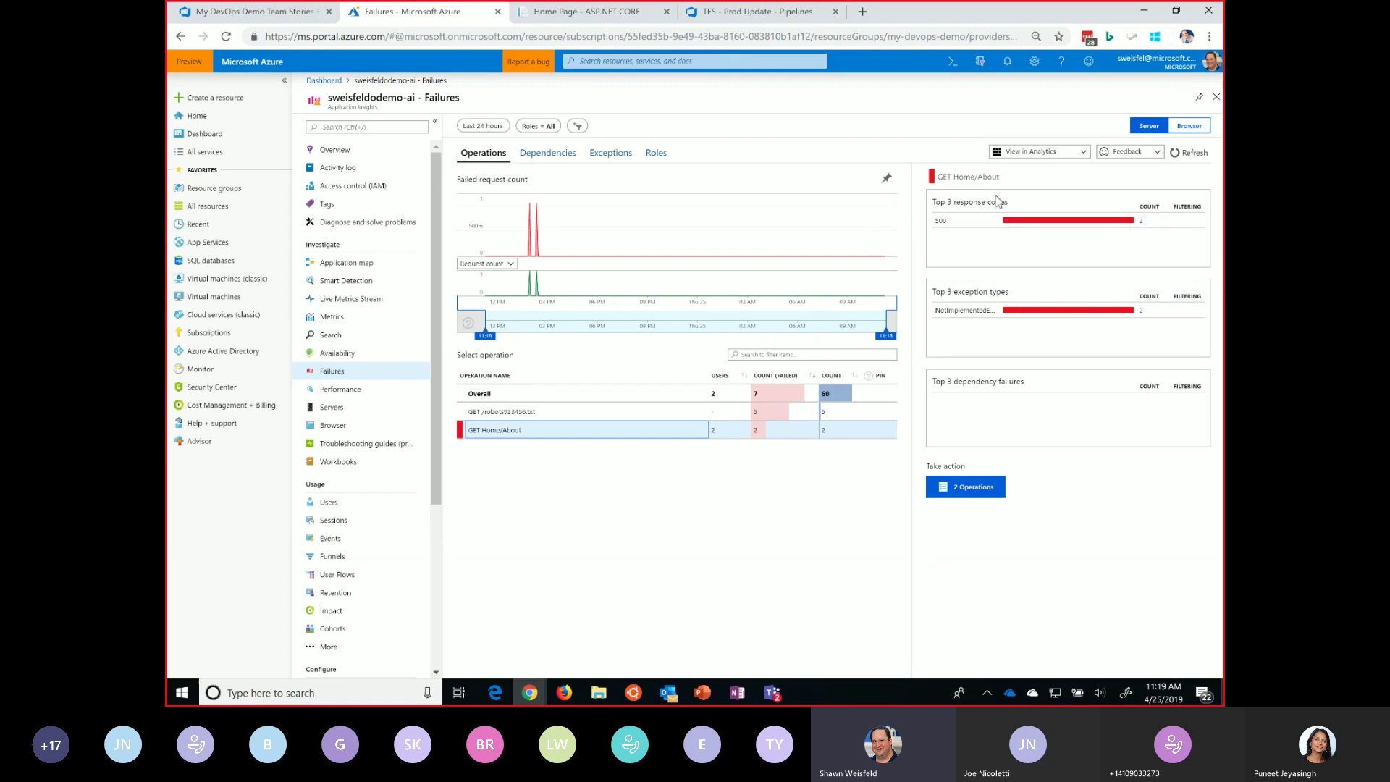
# Step: Open the end-to-end transaction details of a failed GET Home/About request and show all its request properties
pyautogui.click(984, 490)
pyautogui.click(1125, 308)
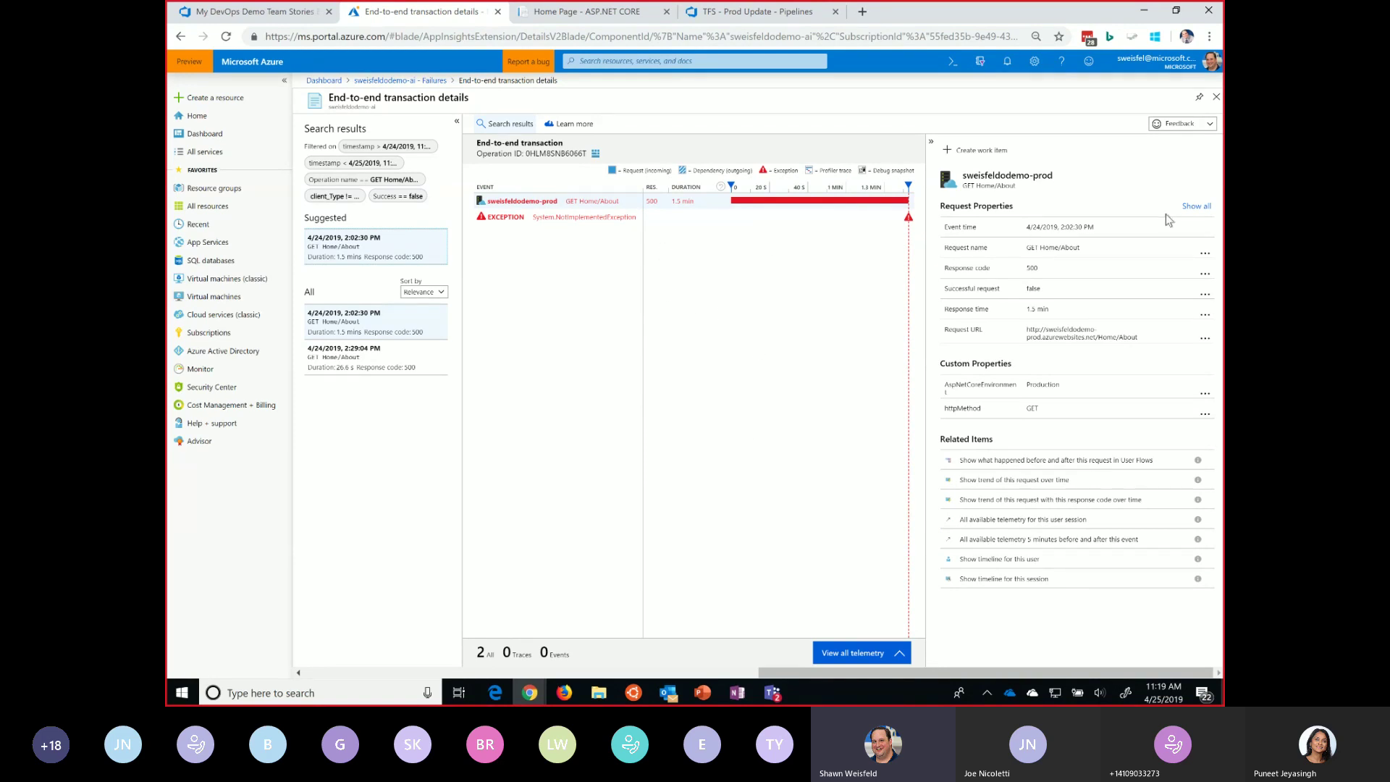
pyautogui.click(1201, 212)
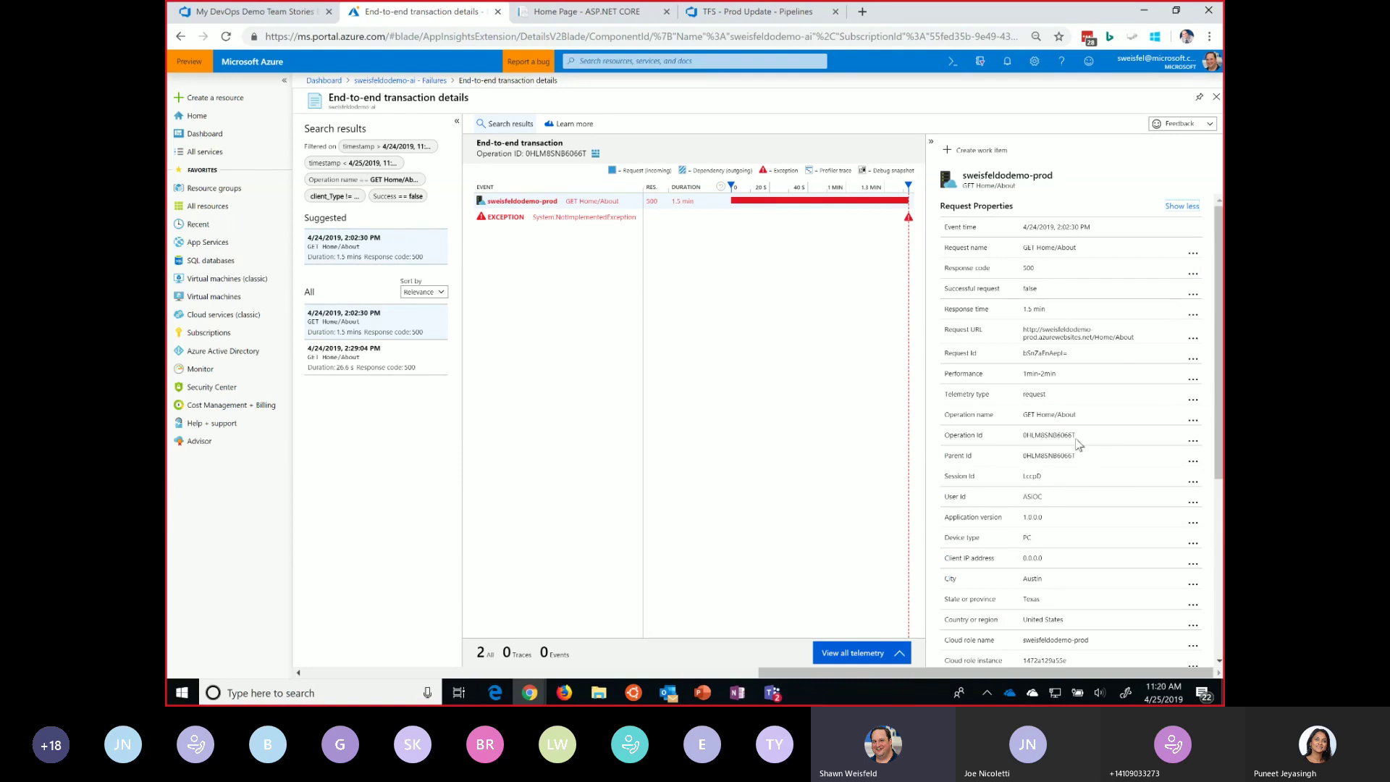
# Step: Examine the failed request's properties, including its request URL, city, state or province and cloud role name
pyautogui.scroll(-1, 1064, 406)
pyautogui.moveTo(1024, 264); pyautogui.dragTo(1126, 272)
pyautogui.scroll(-1, 1102, 476)
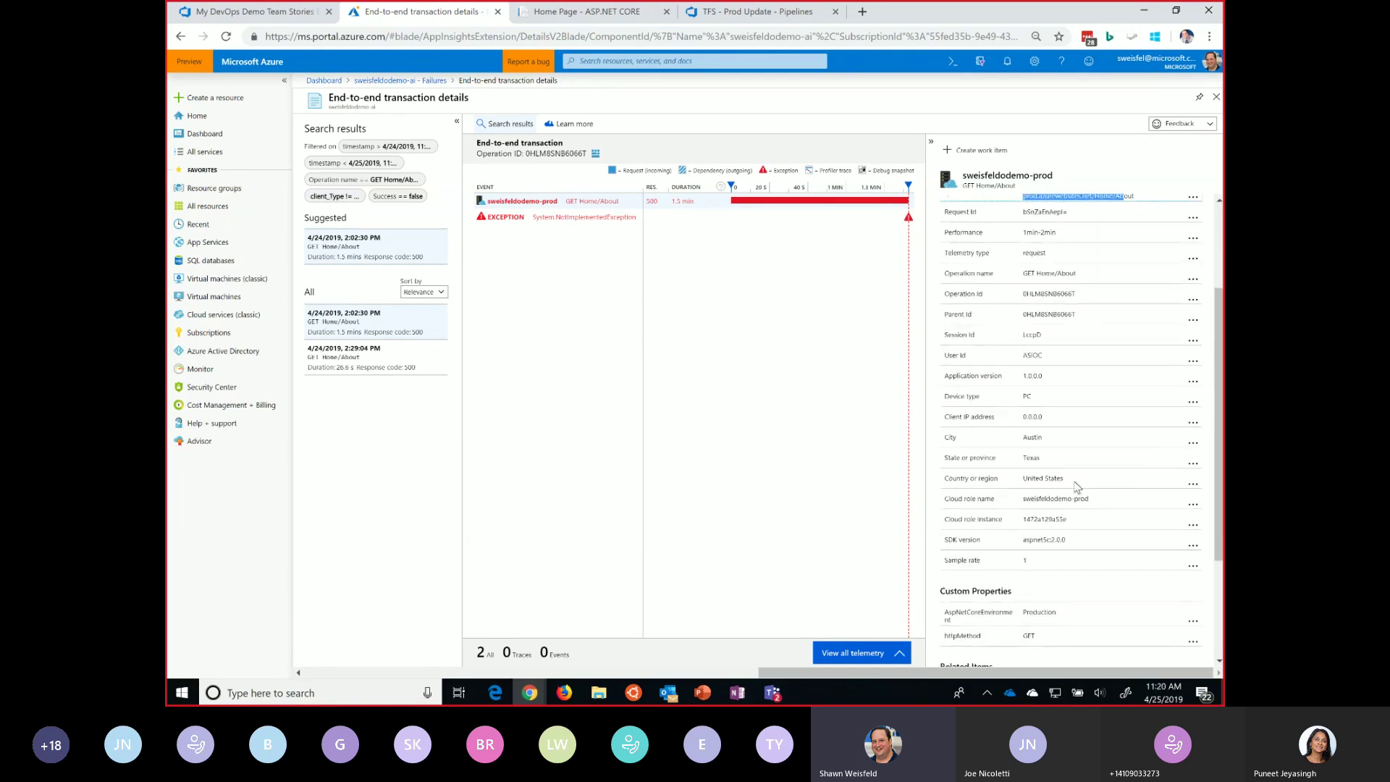
pyautogui.doubleClick(1034, 439)
pyautogui.doubleClick(1038, 458)
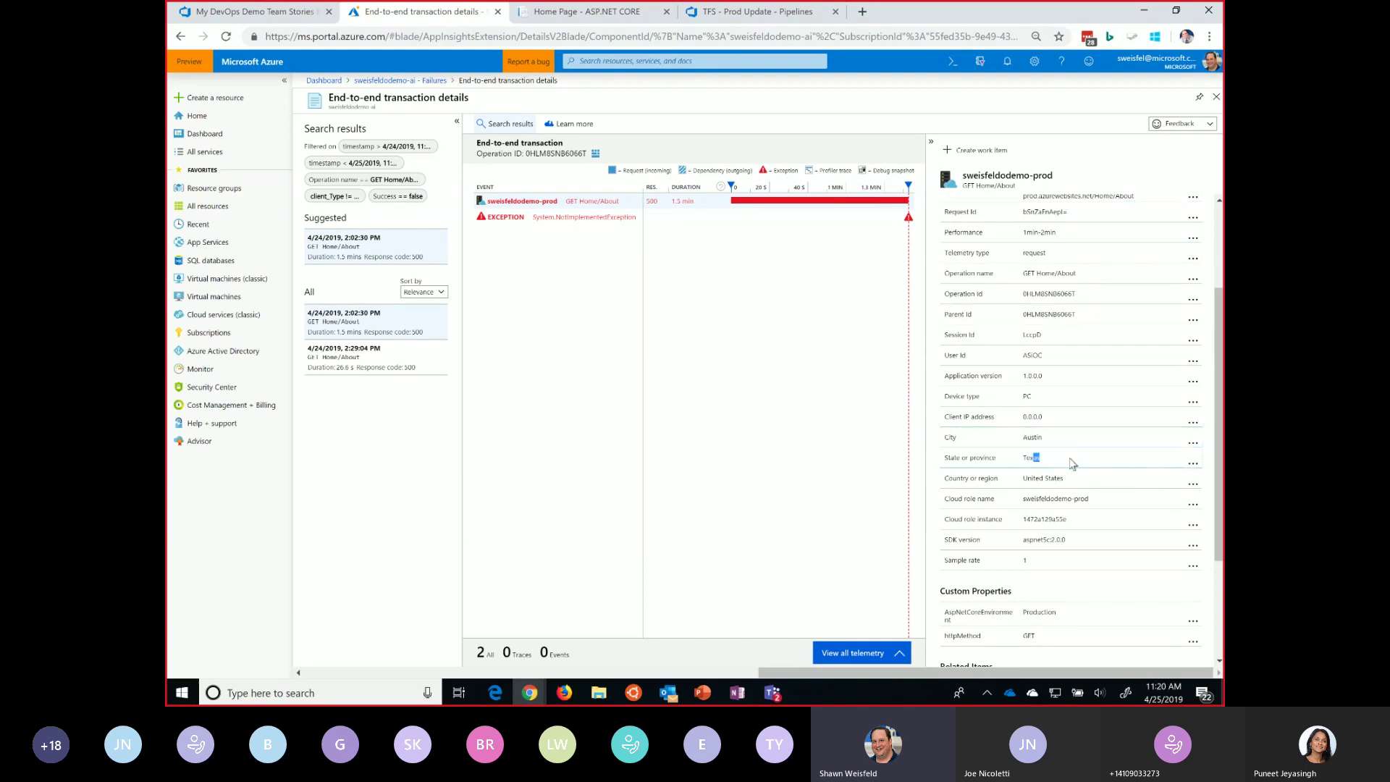
pyautogui.scroll(-1, 1077, 519)
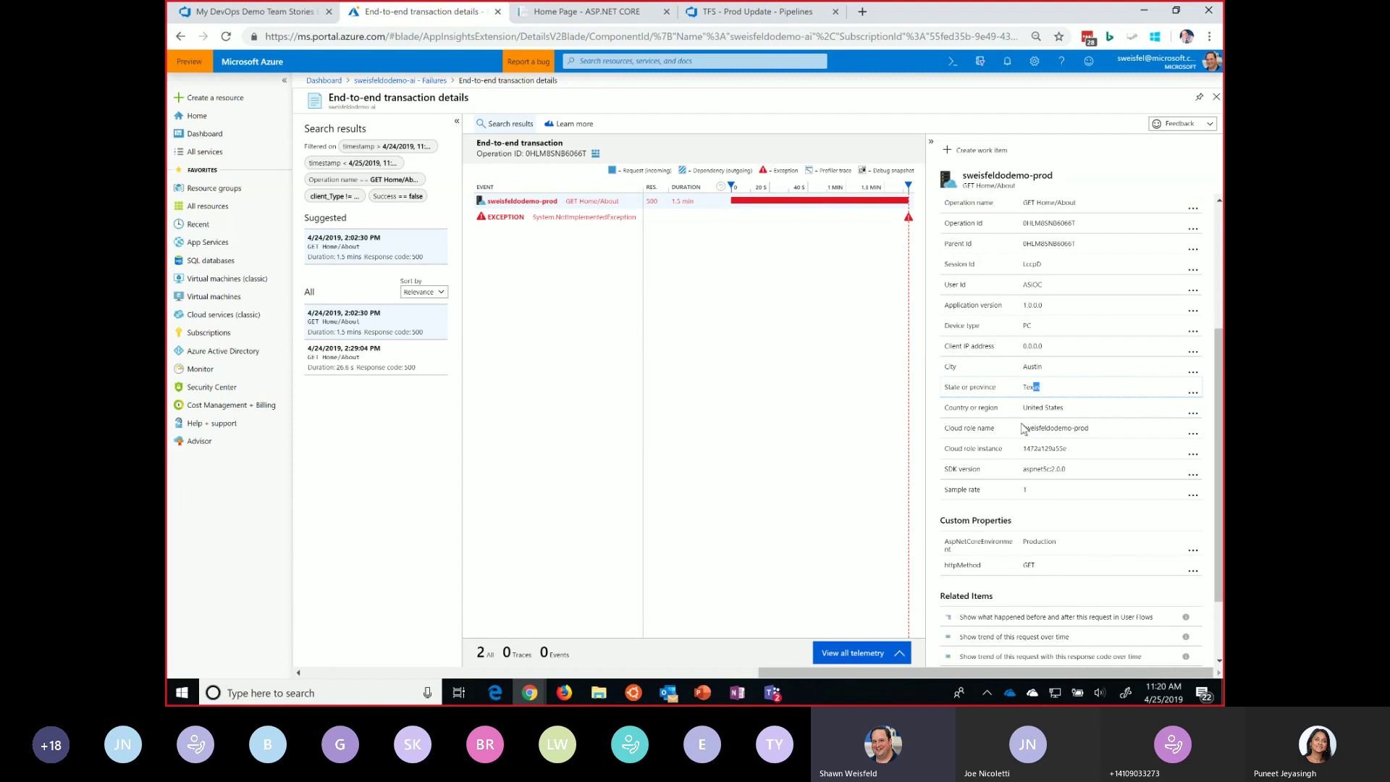
pyautogui.moveTo(1024, 429); pyautogui.dragTo(1110, 432)
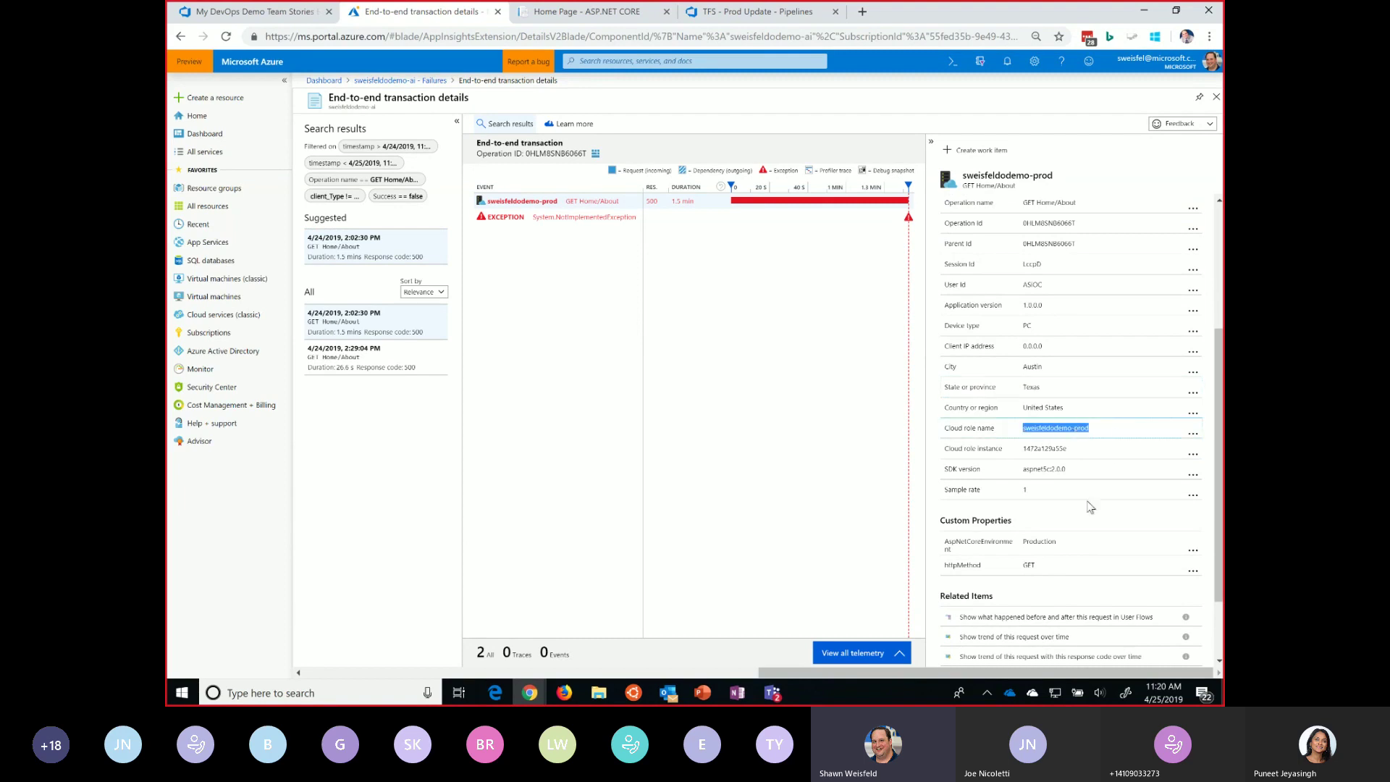
pyautogui.scroll(3, 1096, 531)
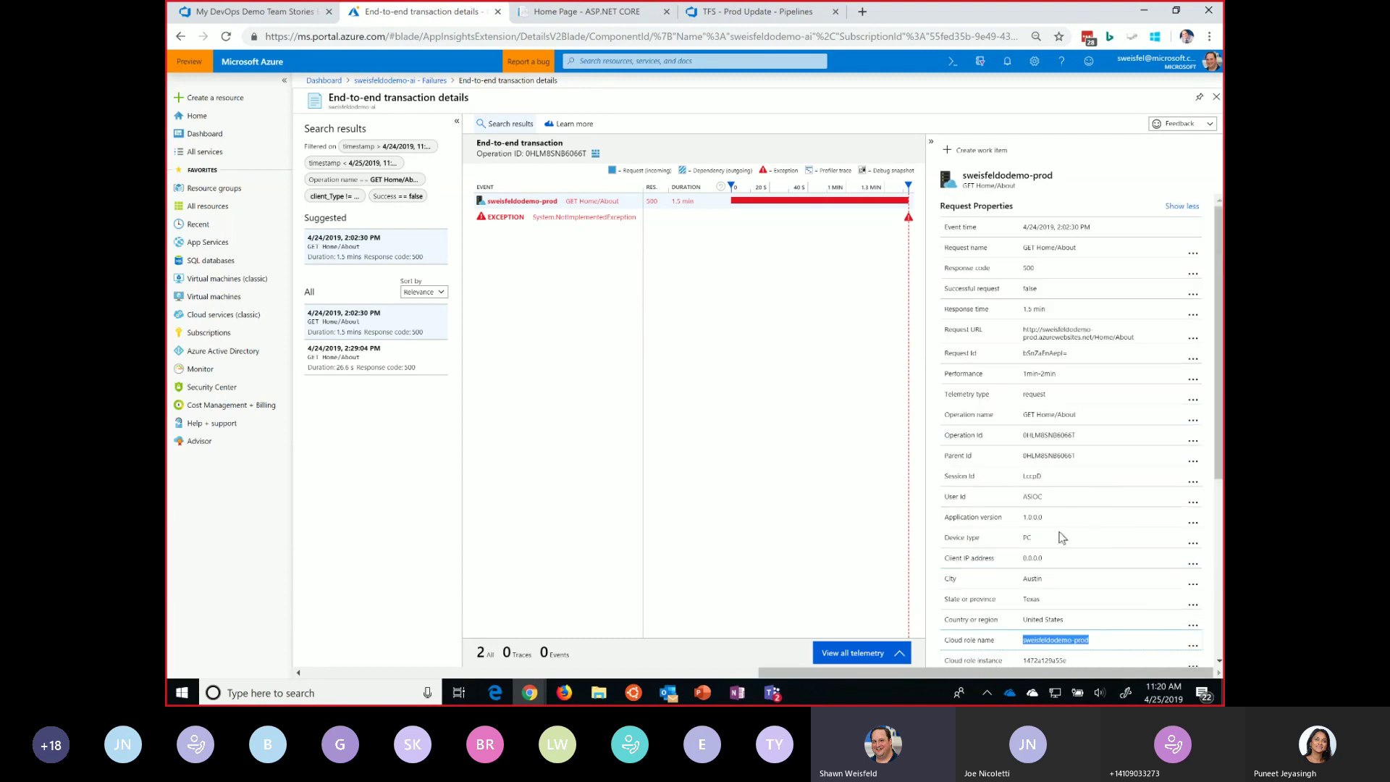
# Step: View the operation's telemetry in Logs, examine the generated query, and close Logs to return to the transaction details
pyautogui.click(595, 154)
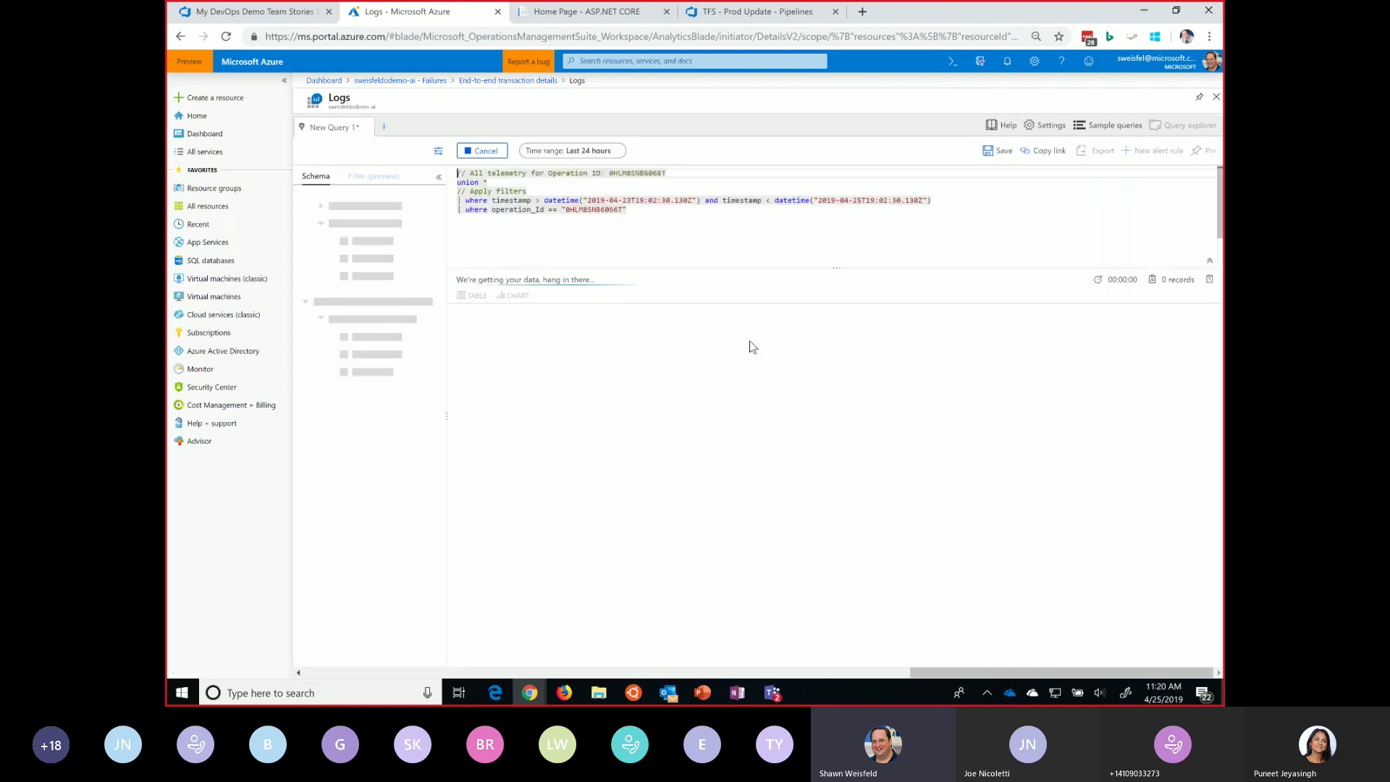
pyautogui.click(660, 211)
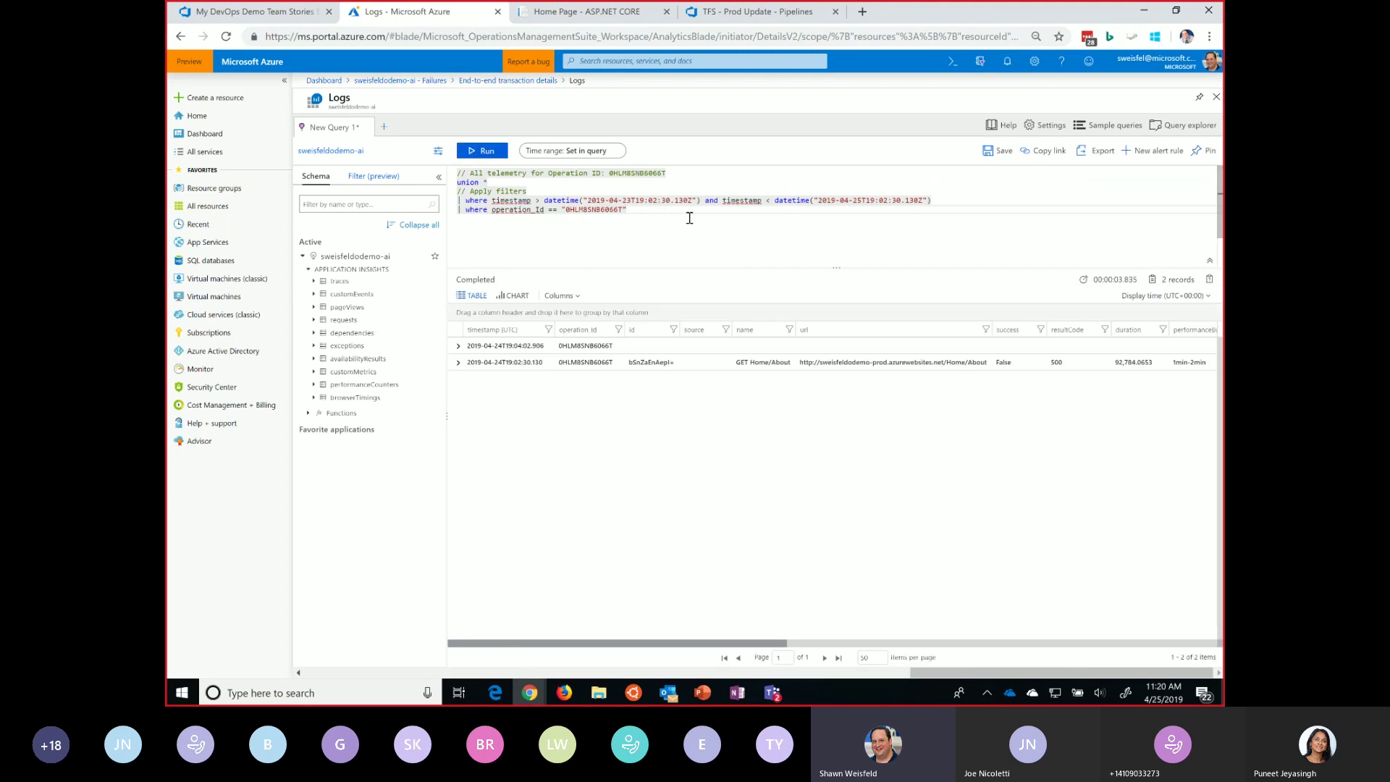
pyautogui.moveTo(688, 214); pyautogui.dragTo(450, 173)
pyautogui.click(1216, 96)
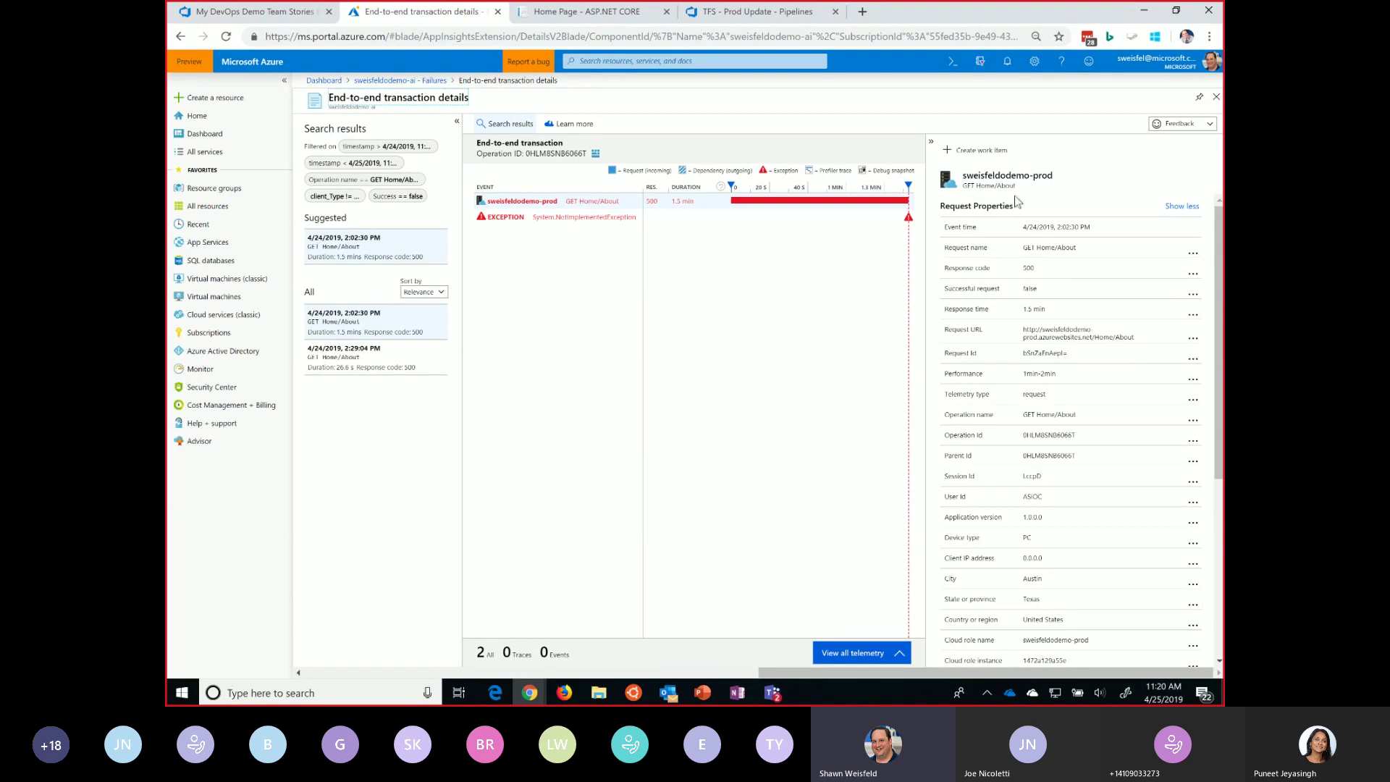
# Step: Create a bug work item in My DevOps Demo from the failed GET Home/About request, keeping the prefilled details
pyautogui.click(969, 152)
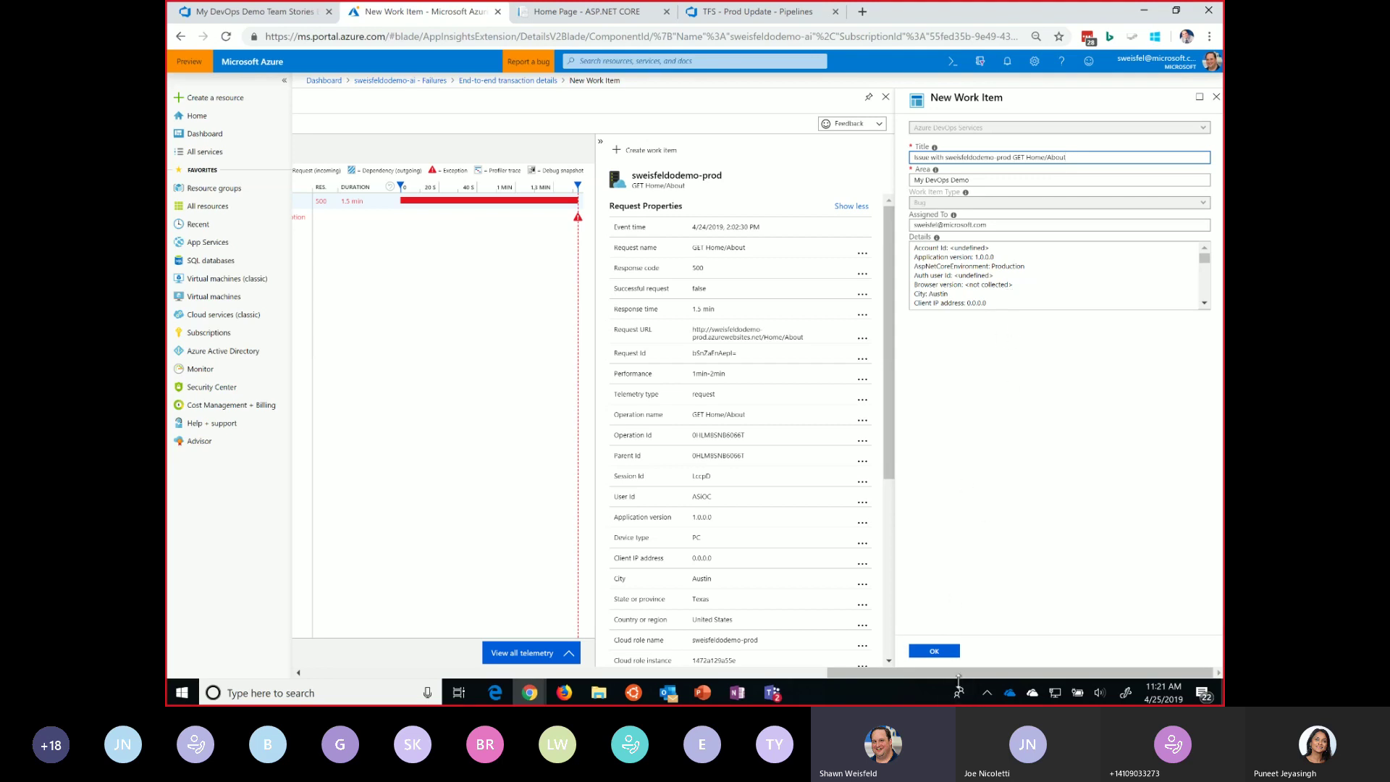
pyautogui.click(934, 650)
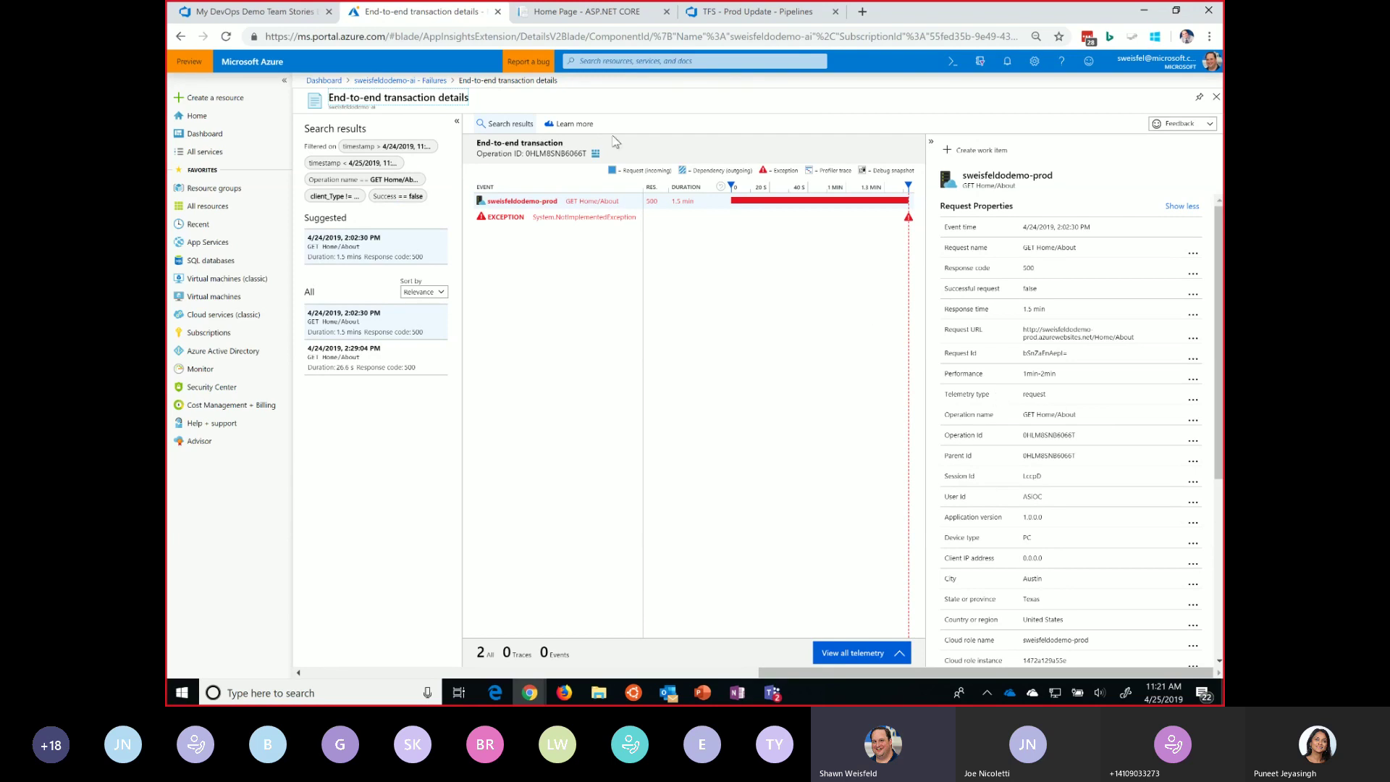
# Step: Switch to the Azure DevOps Stories board, enlarge the page to 90%, and open bug 72 about GET Home/About
pyautogui.click(292, 16)
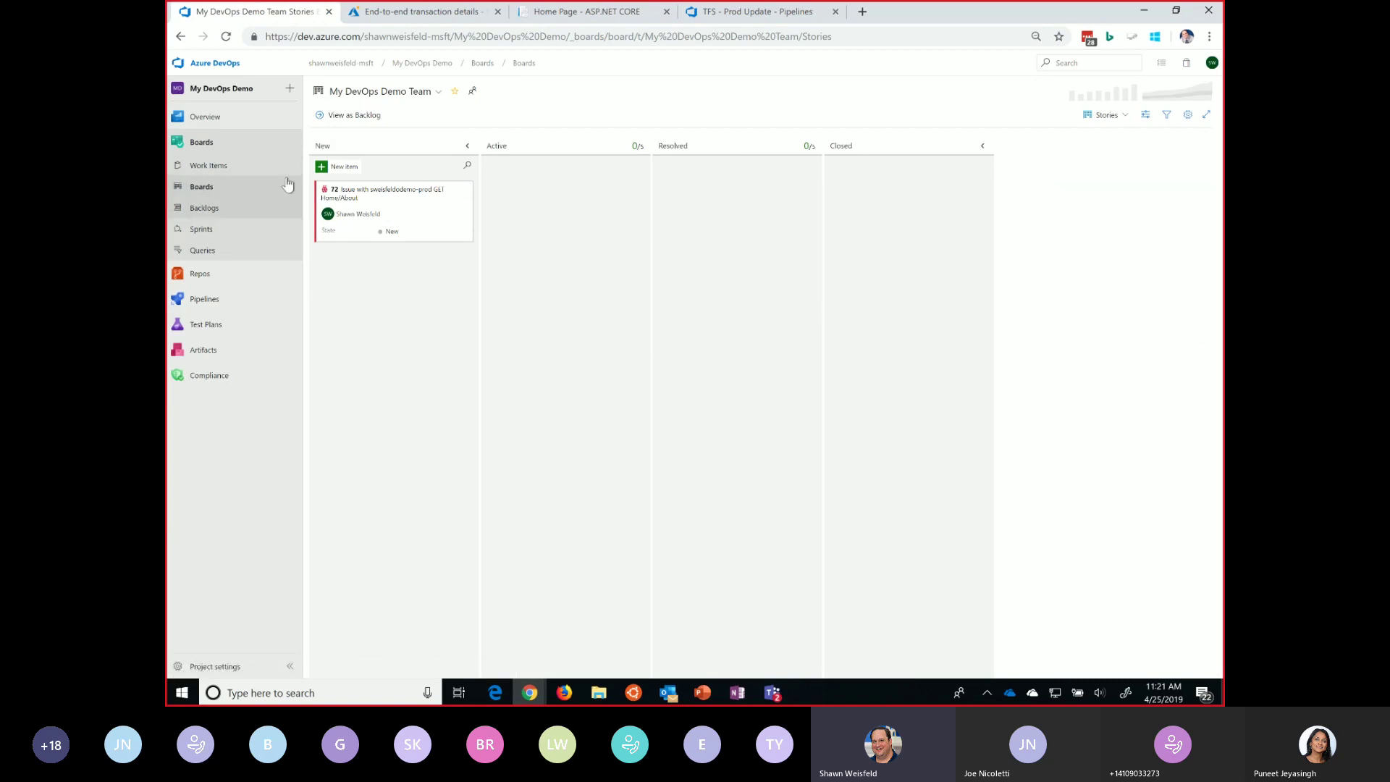
pyautogui.click(1209, 36)
pyautogui.click(1170, 171)
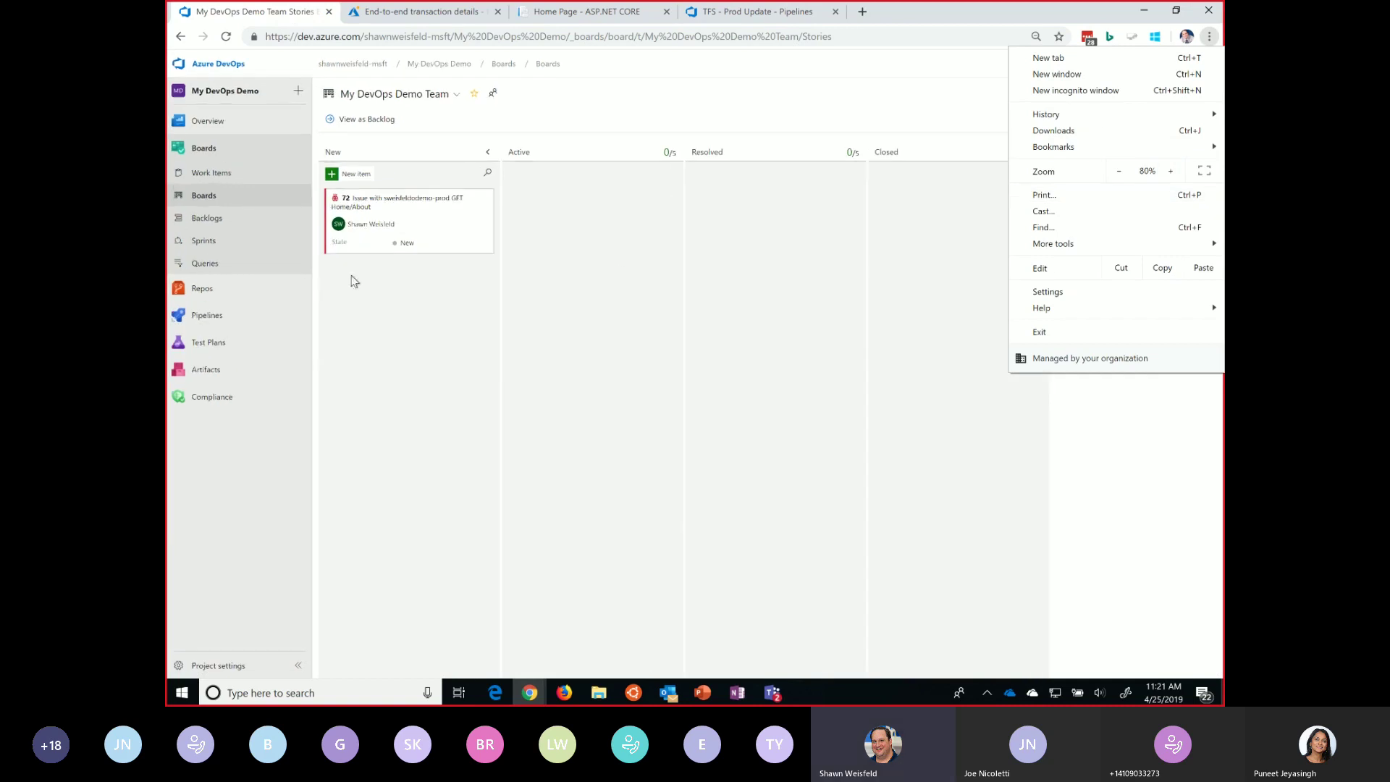
pyautogui.click(1170, 171)
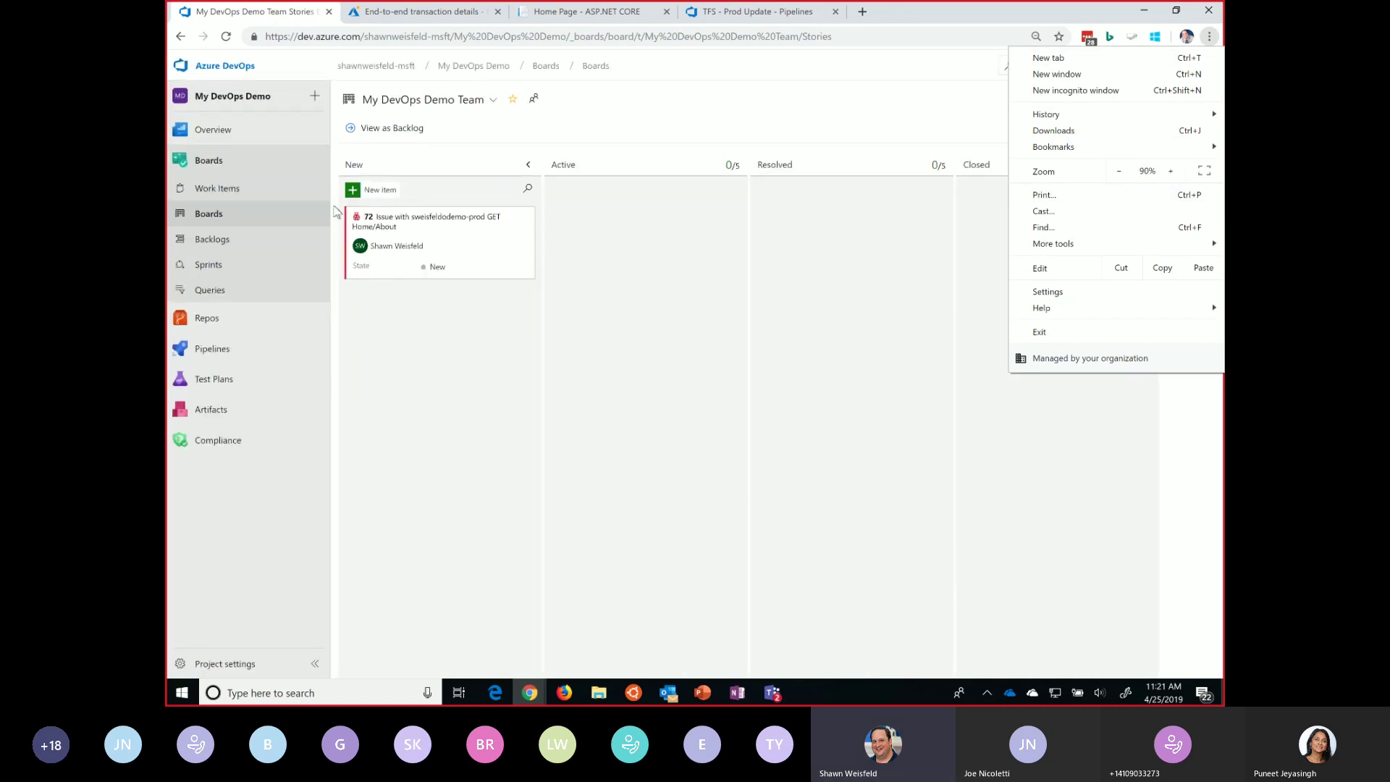
pyautogui.click(459, 375)
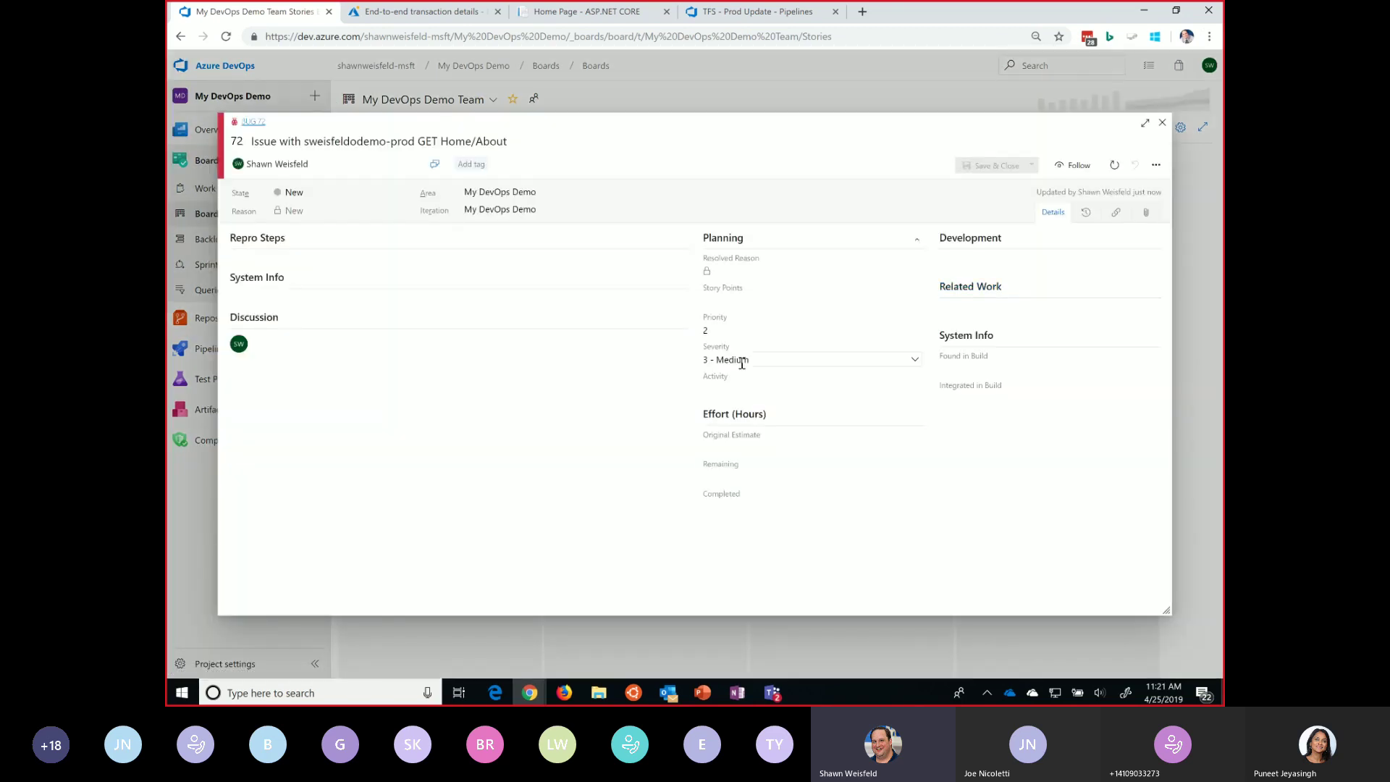
# Step: Examine bug 72's repro steps, including the operation ID, parent ID, request ID, request URL and response code
pyautogui.moveTo(291, 295); pyautogui.dragTo(464, 442)
pyautogui.scroll(-2, 463, 443)
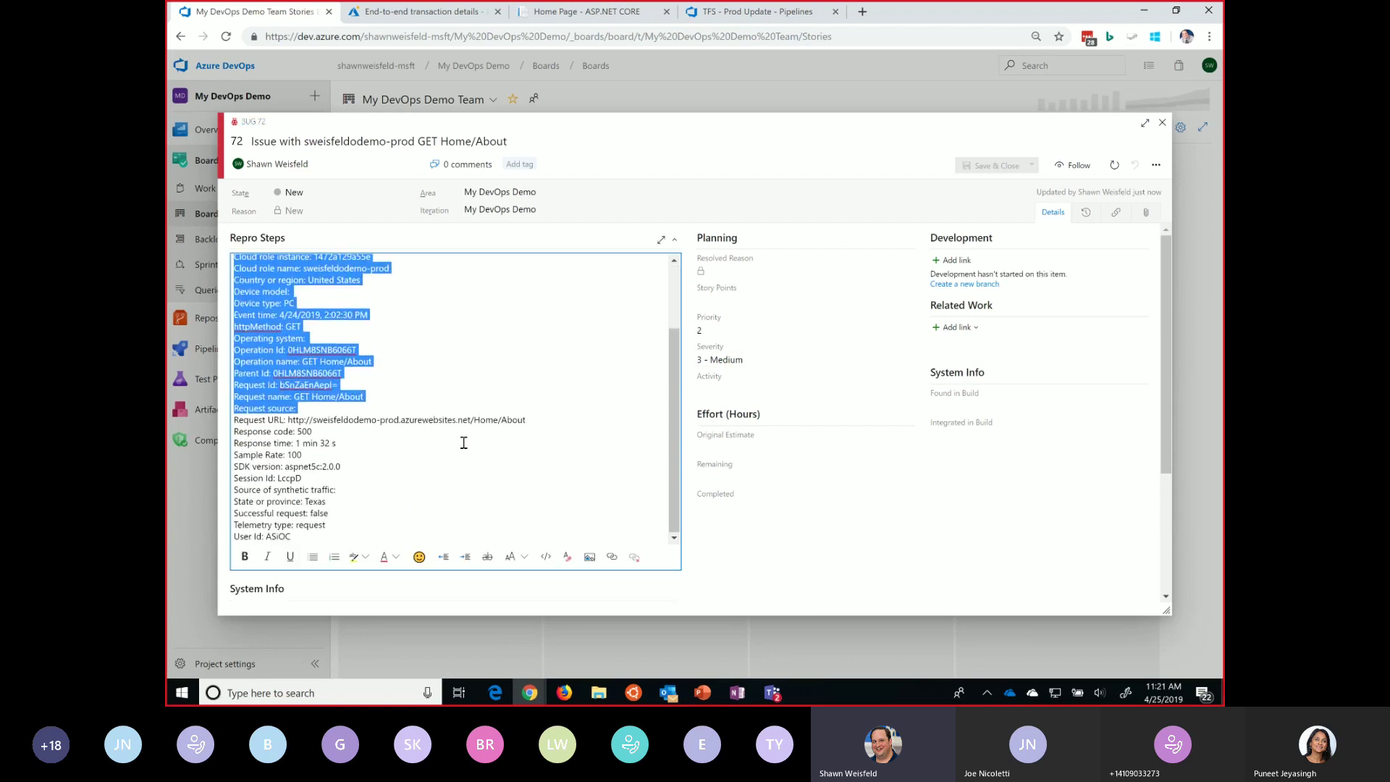
pyautogui.click(426, 352)
pyautogui.moveTo(333, 348); pyautogui.dragTo(497, 471)
pyautogui.click(514, 443)
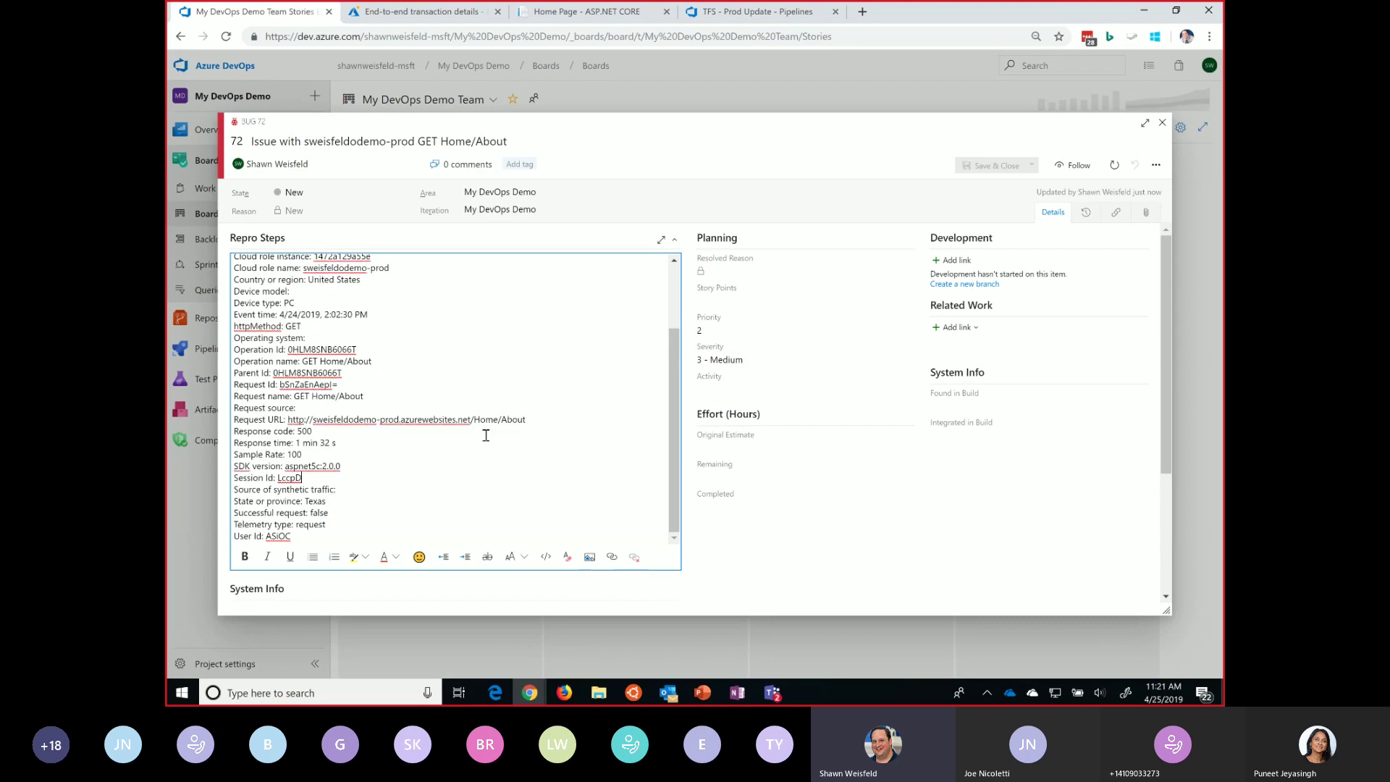
pyautogui.scroll(-2, 449, 459)
pyautogui.scroll(2, 441, 442)
pyautogui.moveTo(316, 306); pyautogui.dragTo(421, 480)
pyautogui.click(401, 481)
pyautogui.scroll(3, 389, 415)
pyautogui.moveTo(367, 485); pyautogui.dragTo(234, 461)
pyautogui.click(364, 463)
pyautogui.moveTo(363, 463); pyautogui.dragTo(233, 474)
pyautogui.click(365, 474)
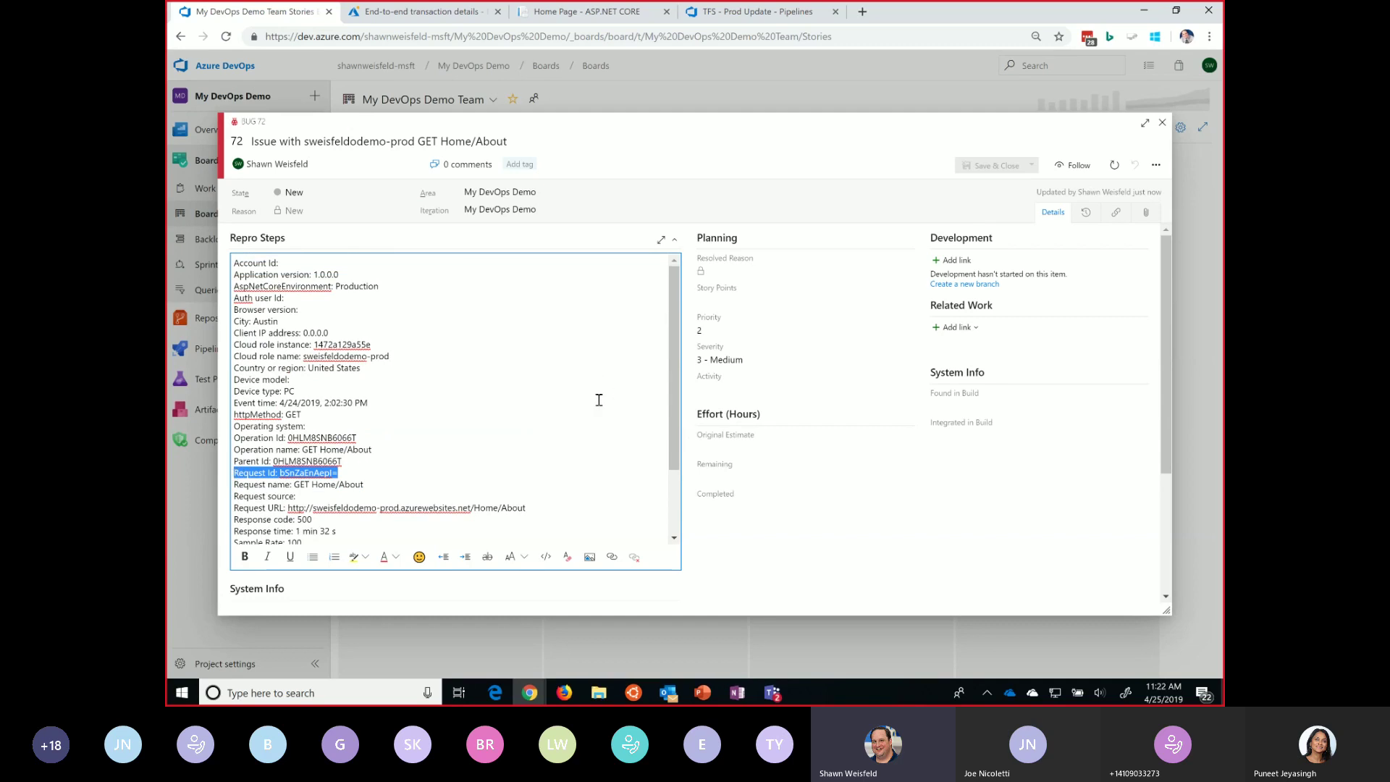
# Step: Set bug 72's state to Active, then save and close it
pyautogui.click(398, 194)
pyautogui.click(399, 194)
pyautogui.click(318, 231)
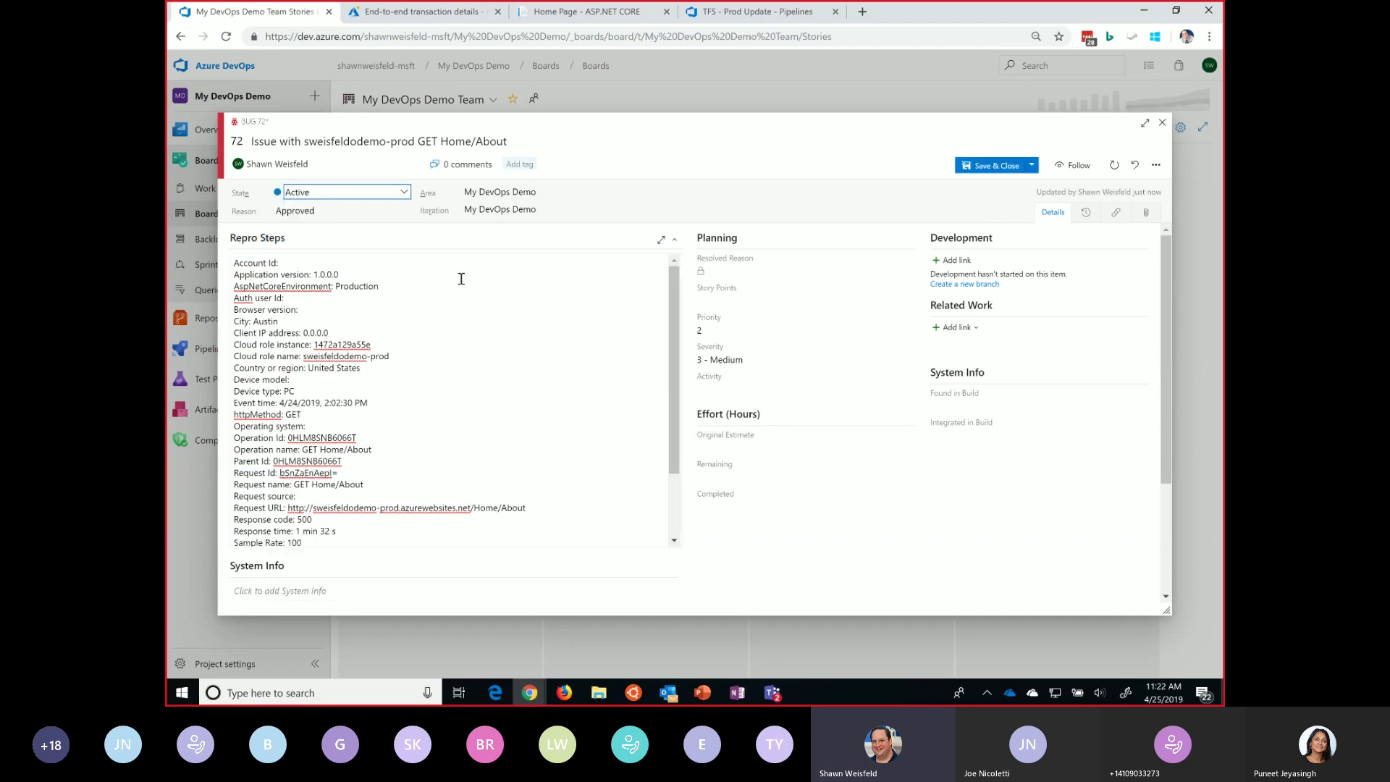
pyautogui.click(995, 167)
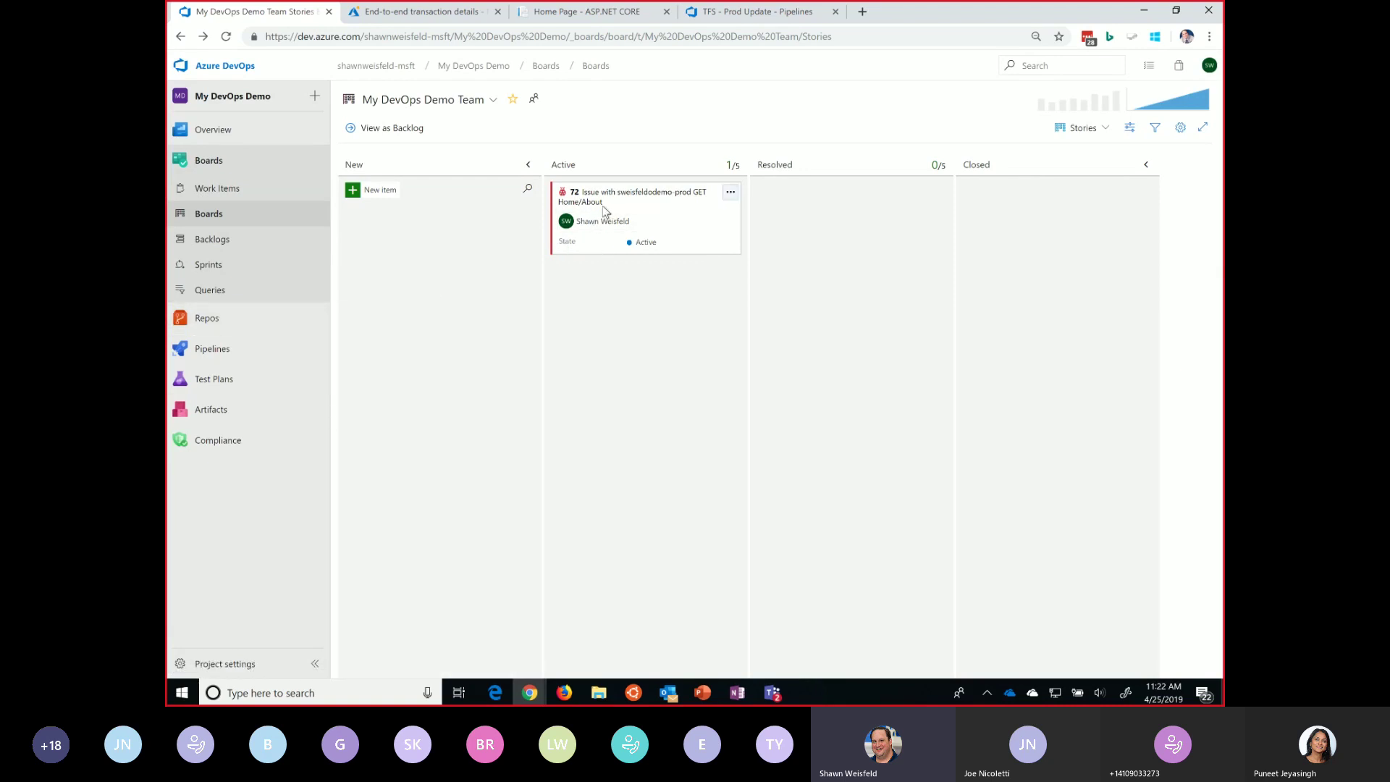
# Step: Open HomeController.cs in the repository's Application/aspnet-core-dotnet-core/Controllers folder
pyautogui.click(210, 319)
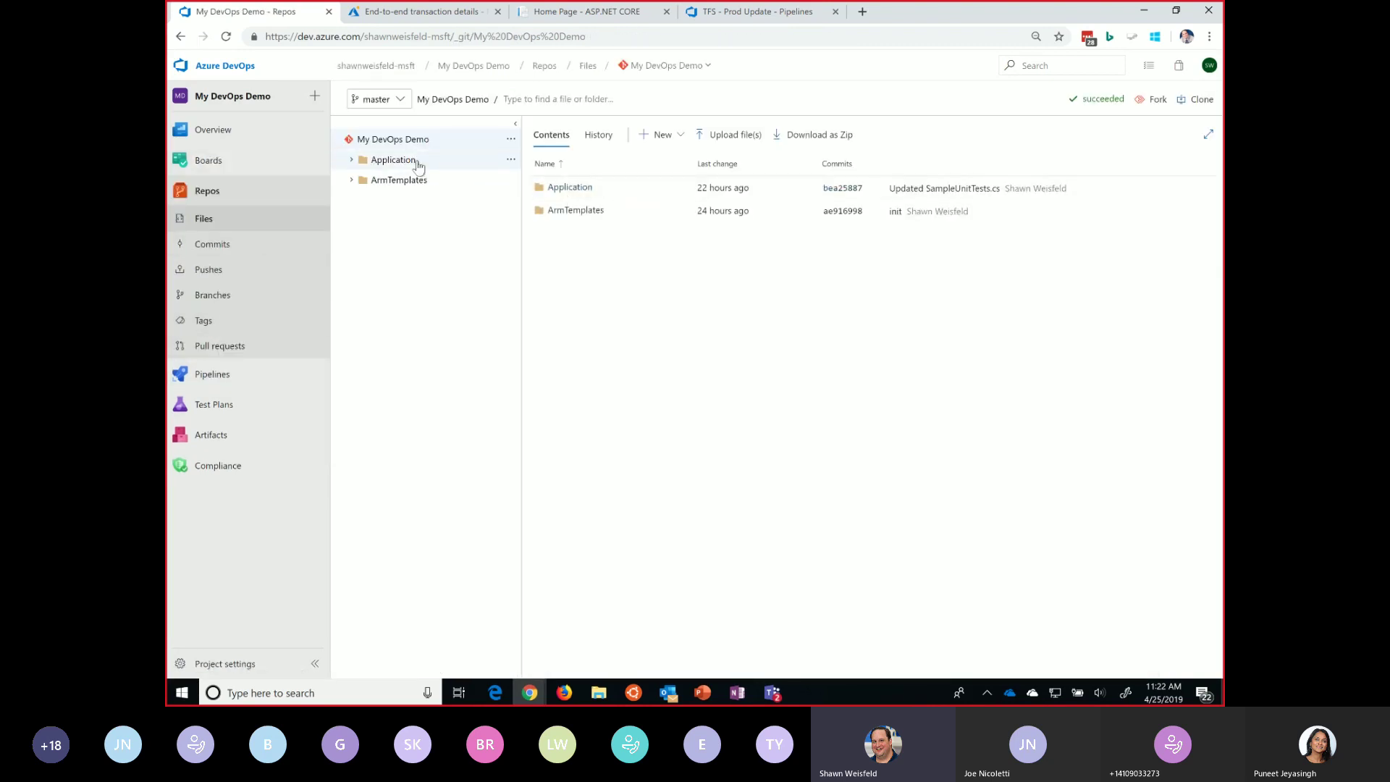
pyautogui.click(417, 164)
pyautogui.click(424, 181)
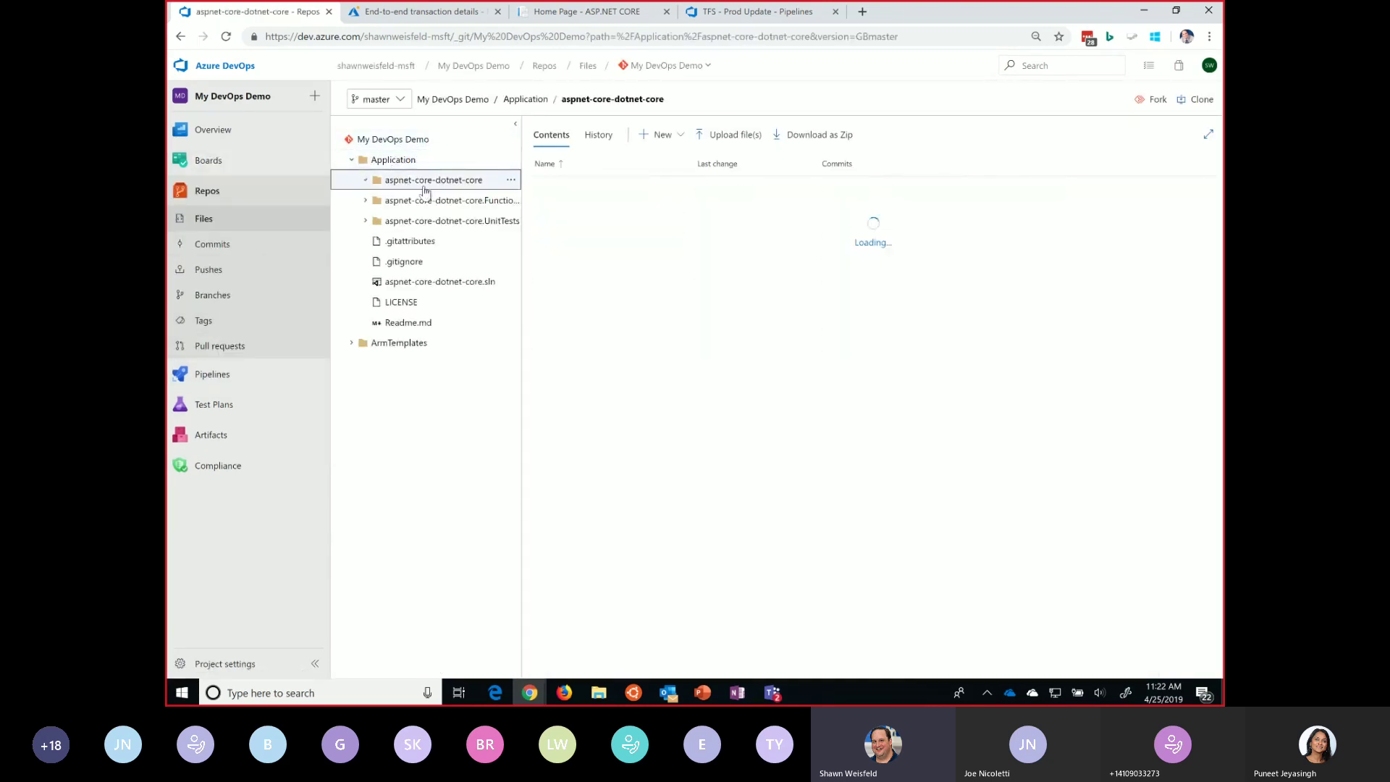
pyautogui.click(419, 200)
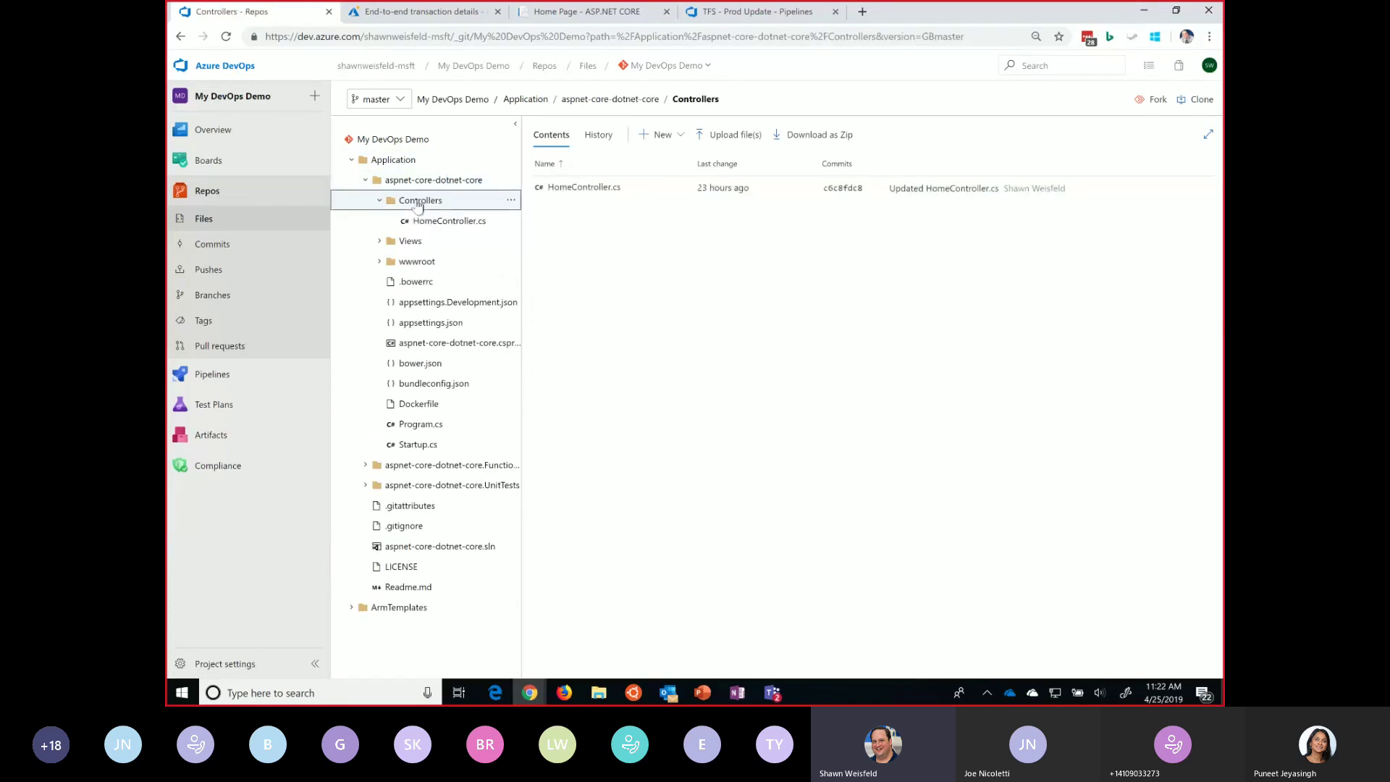
pyautogui.click(432, 220)
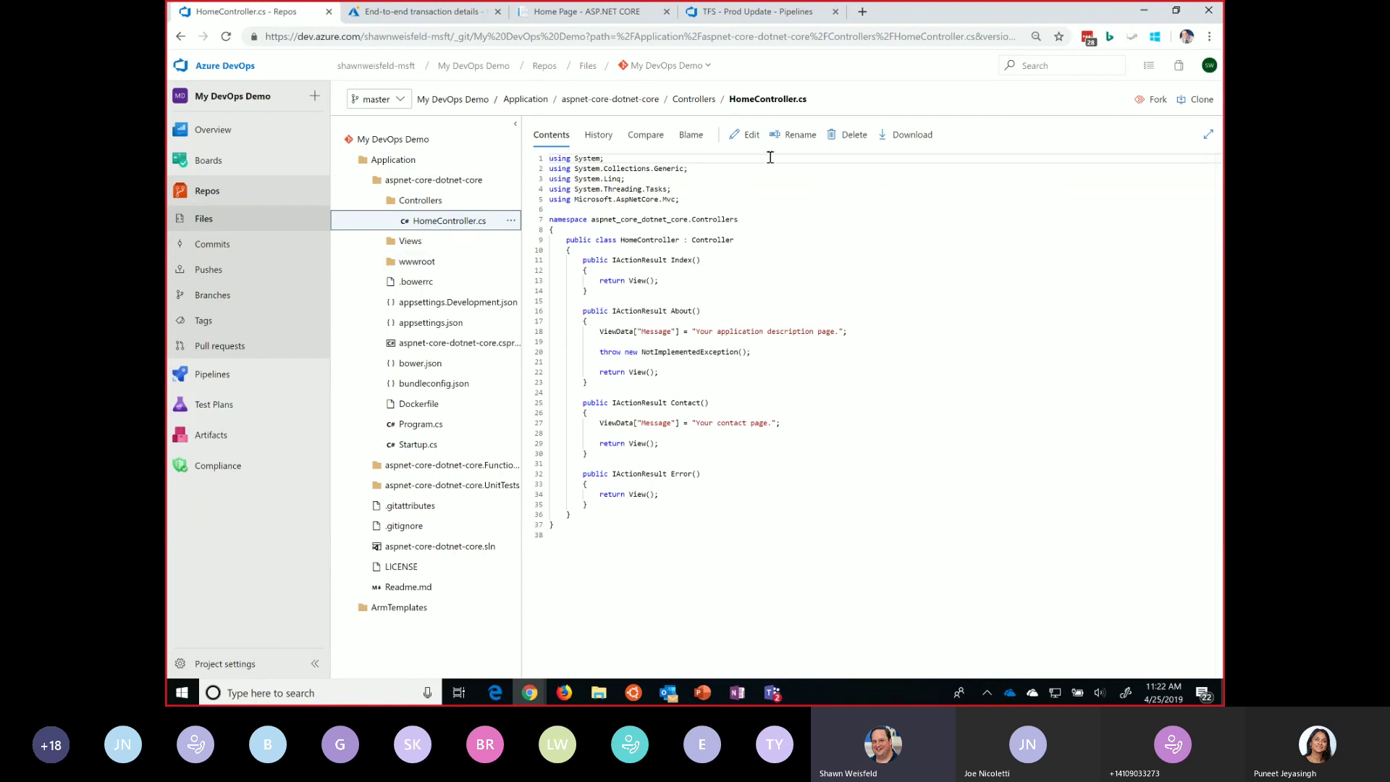
# Step: Edit HomeController.cs and comment out the throw new NotImplementedException(); line in the About() action with //
pyautogui.click(748, 139)
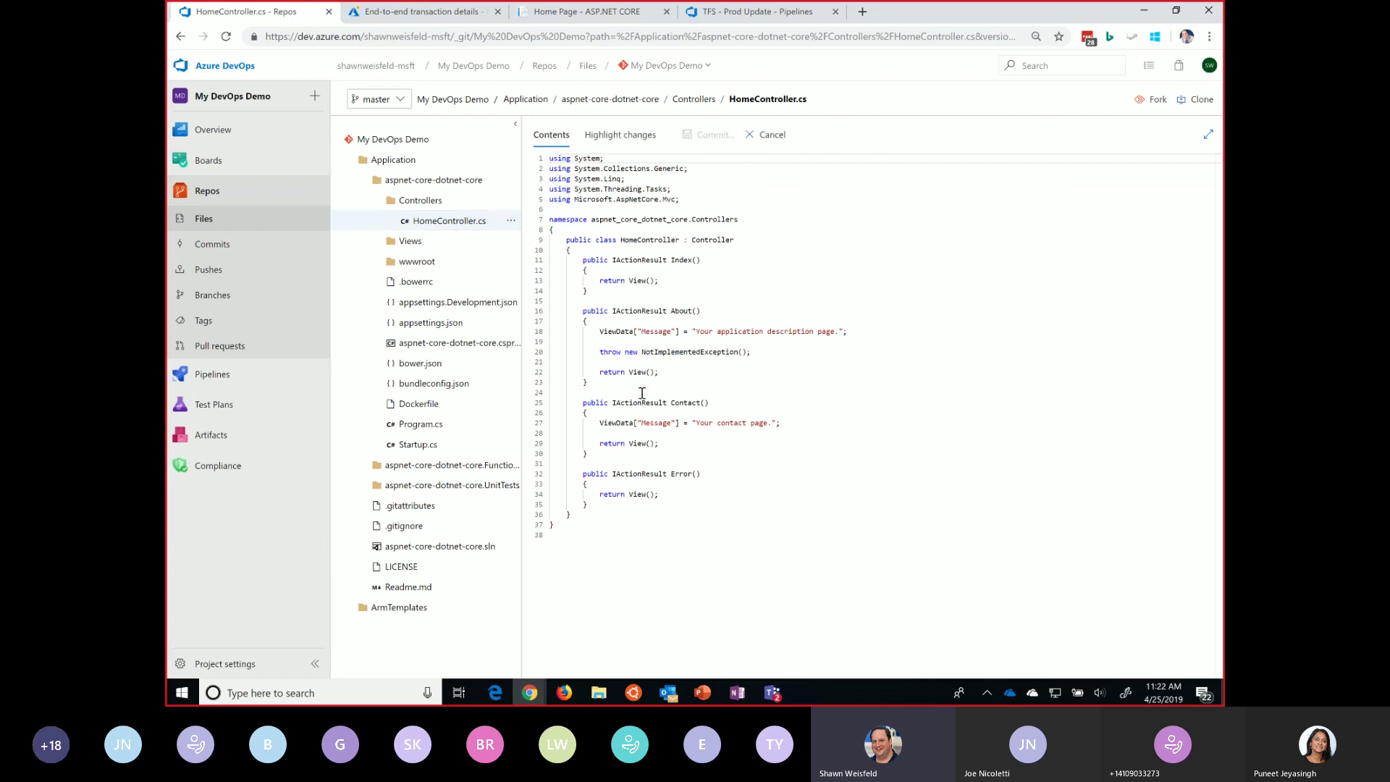
pyautogui.click(600, 352)
pyautogui.moveTo(773, 352); pyautogui.dragTo(600, 353)
pyautogui.click(601, 353)
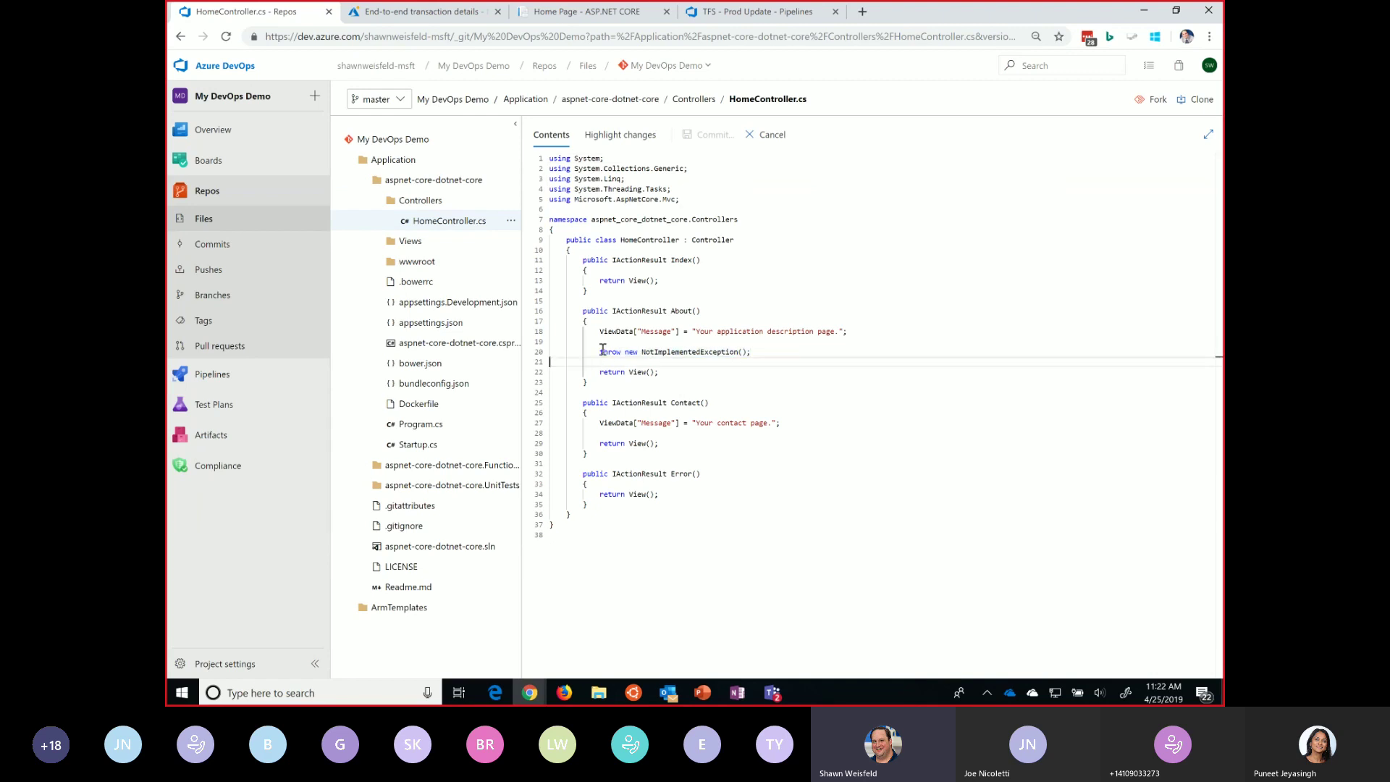
pyautogui.moveTo(773, 352); pyautogui.dragTo(863, 354)
pyautogui.click(600, 352)
pyautogui.write('//')
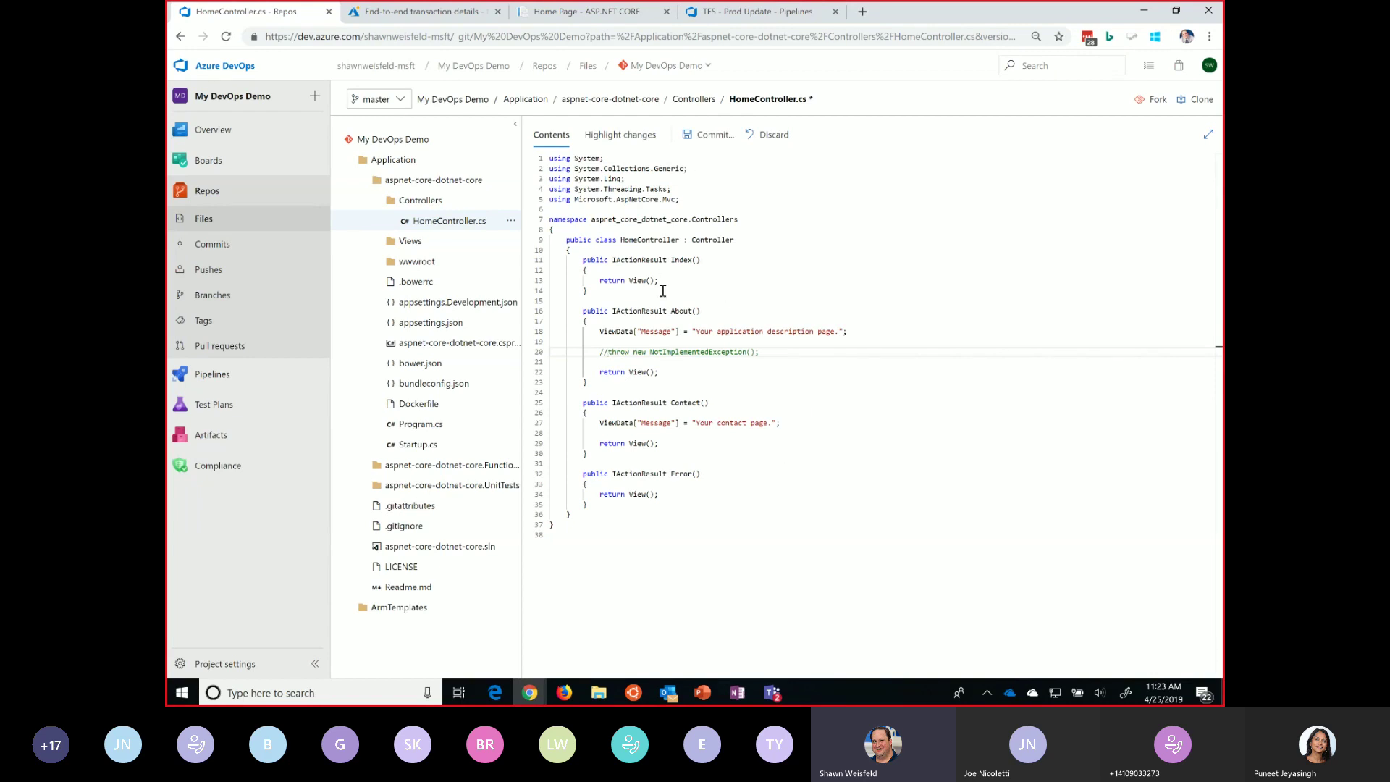
# Step: Try to commit the change to master with bug 72 linked and the comment "Updated HomeController.cs #72"
pyautogui.click(714, 144)
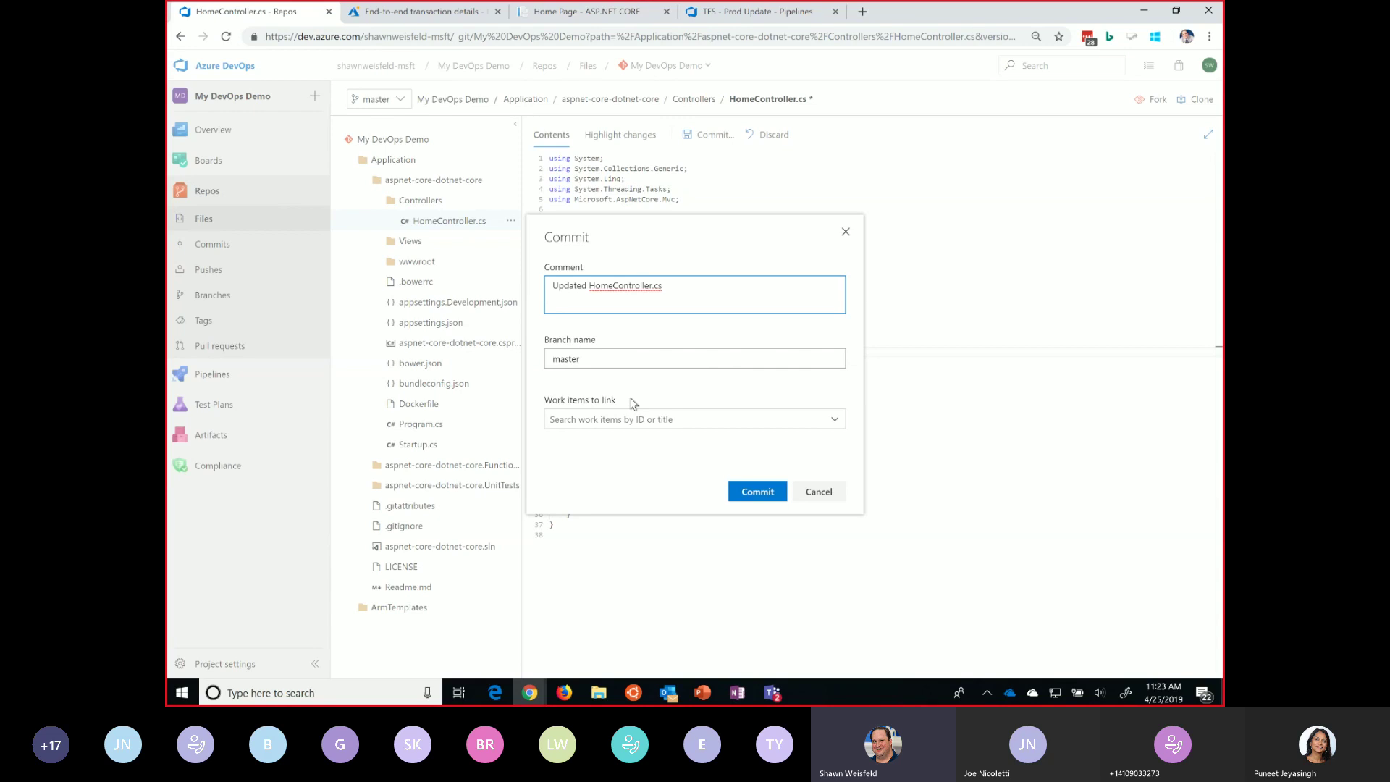
pyautogui.click(644, 419)
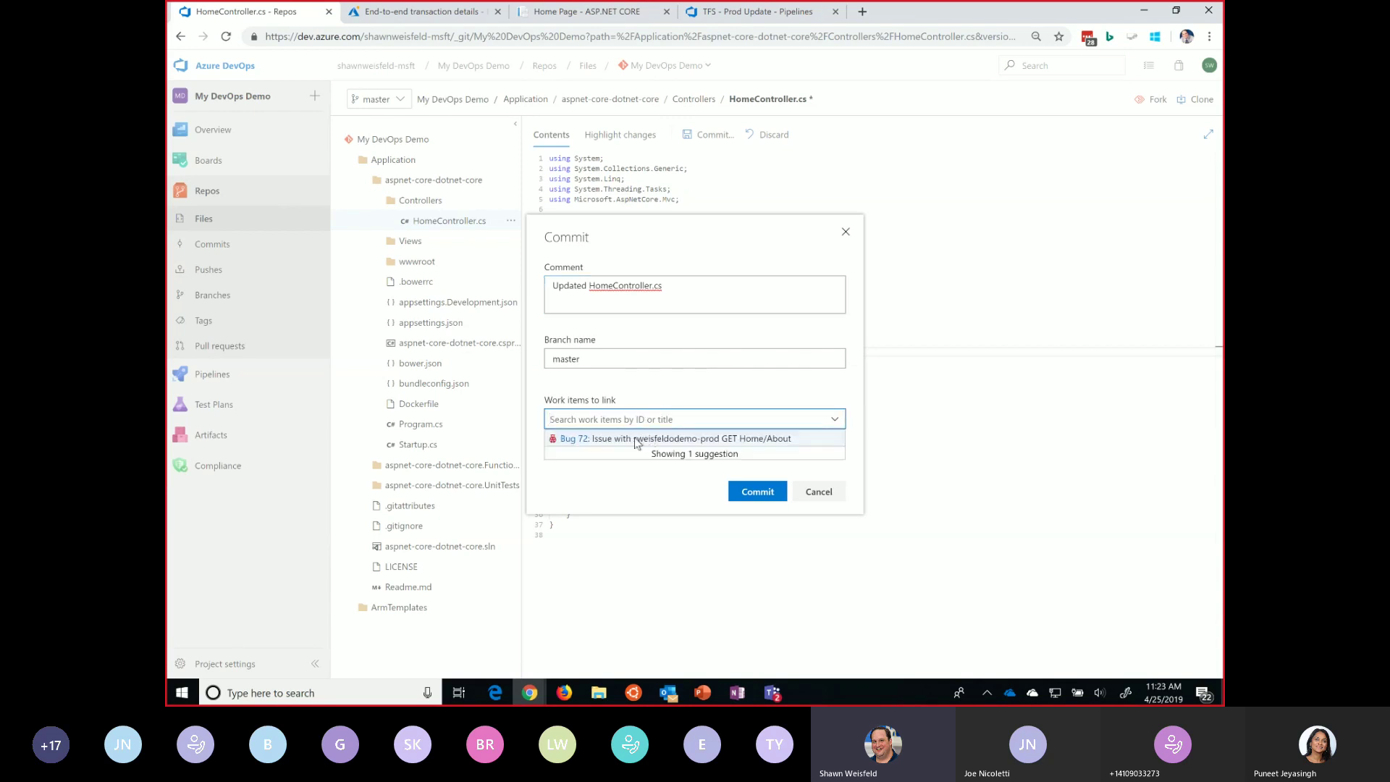
pyautogui.click(648, 438)
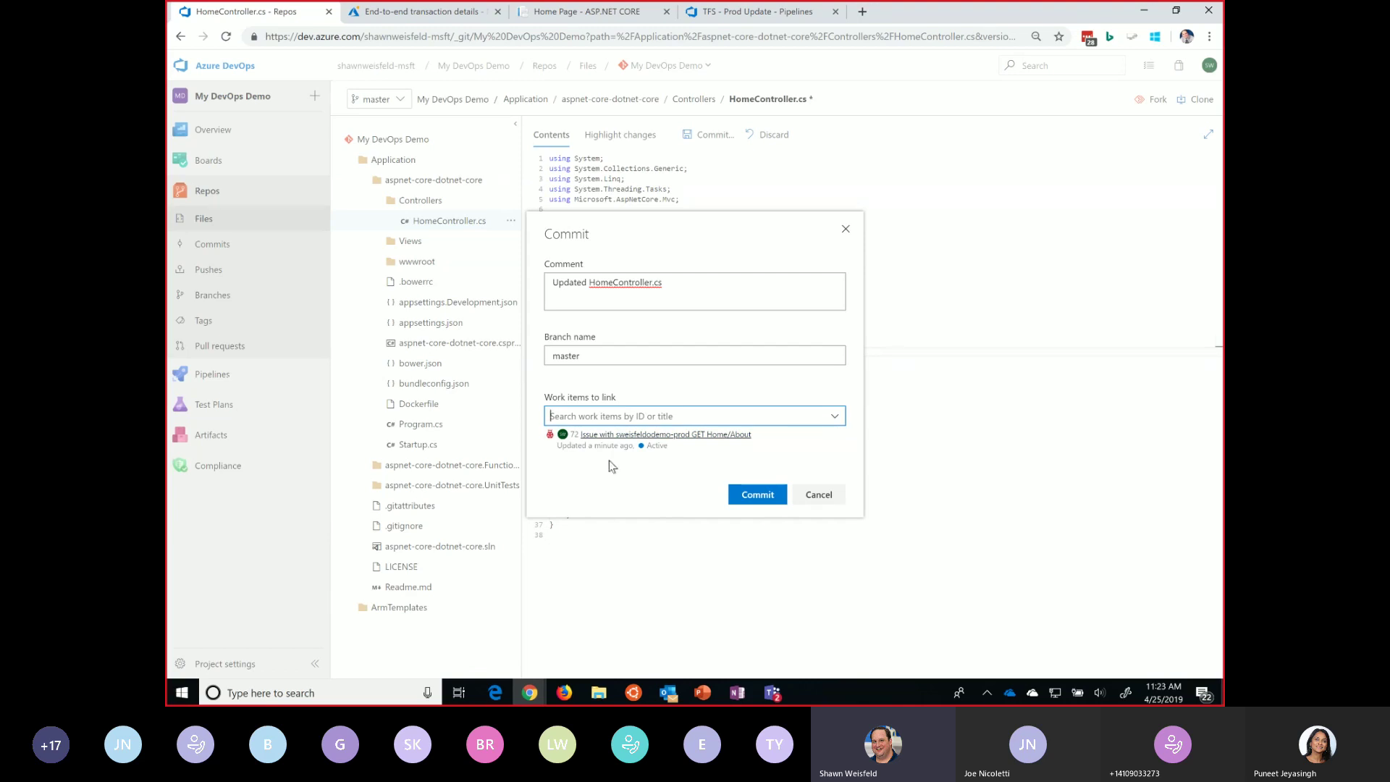
pyautogui.click(673, 281)
pyautogui.write('#')
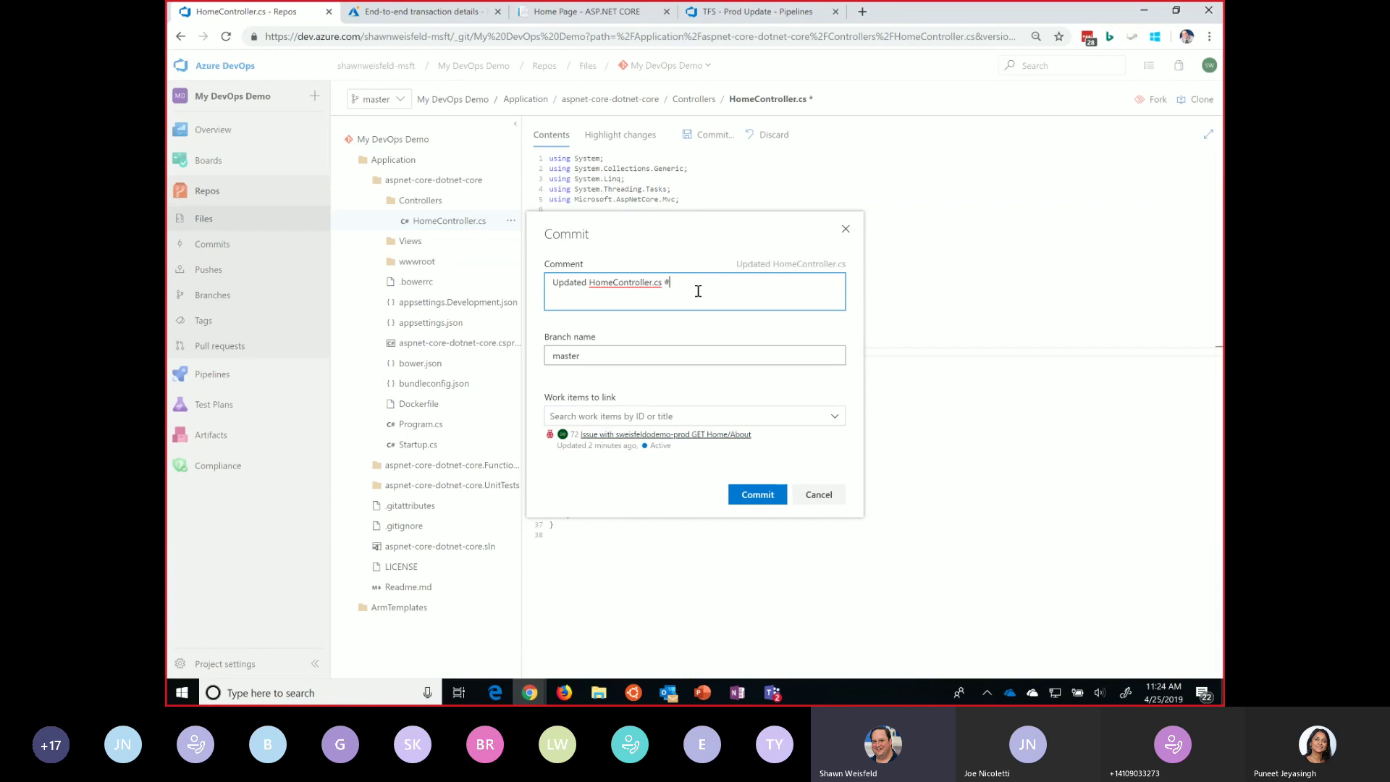
pyautogui.write('72')
pyautogui.click(763, 495)
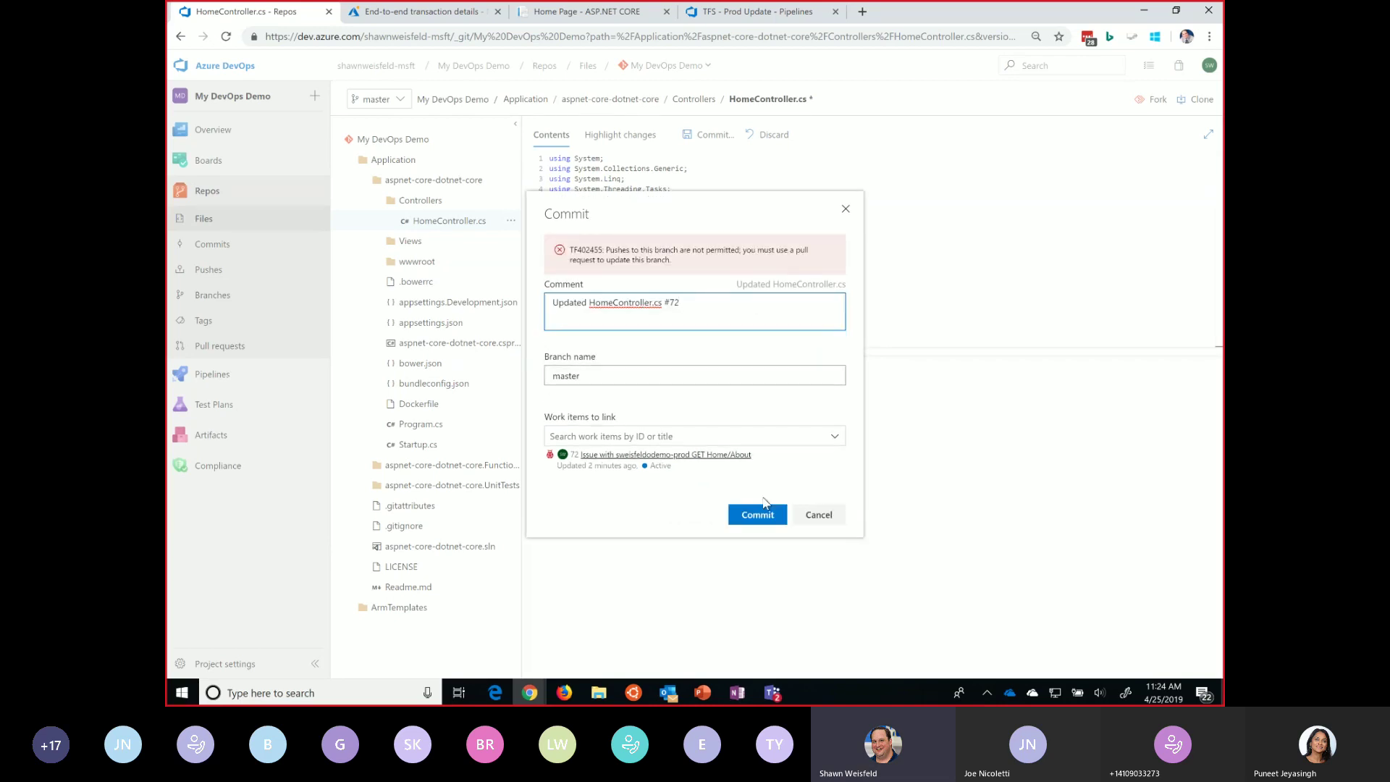
# Step: Change the commit's branch name to shawnfixdabug and commit the change to that new branch
pyautogui.moveTo(653, 250); pyautogui.dragTo(746, 250)
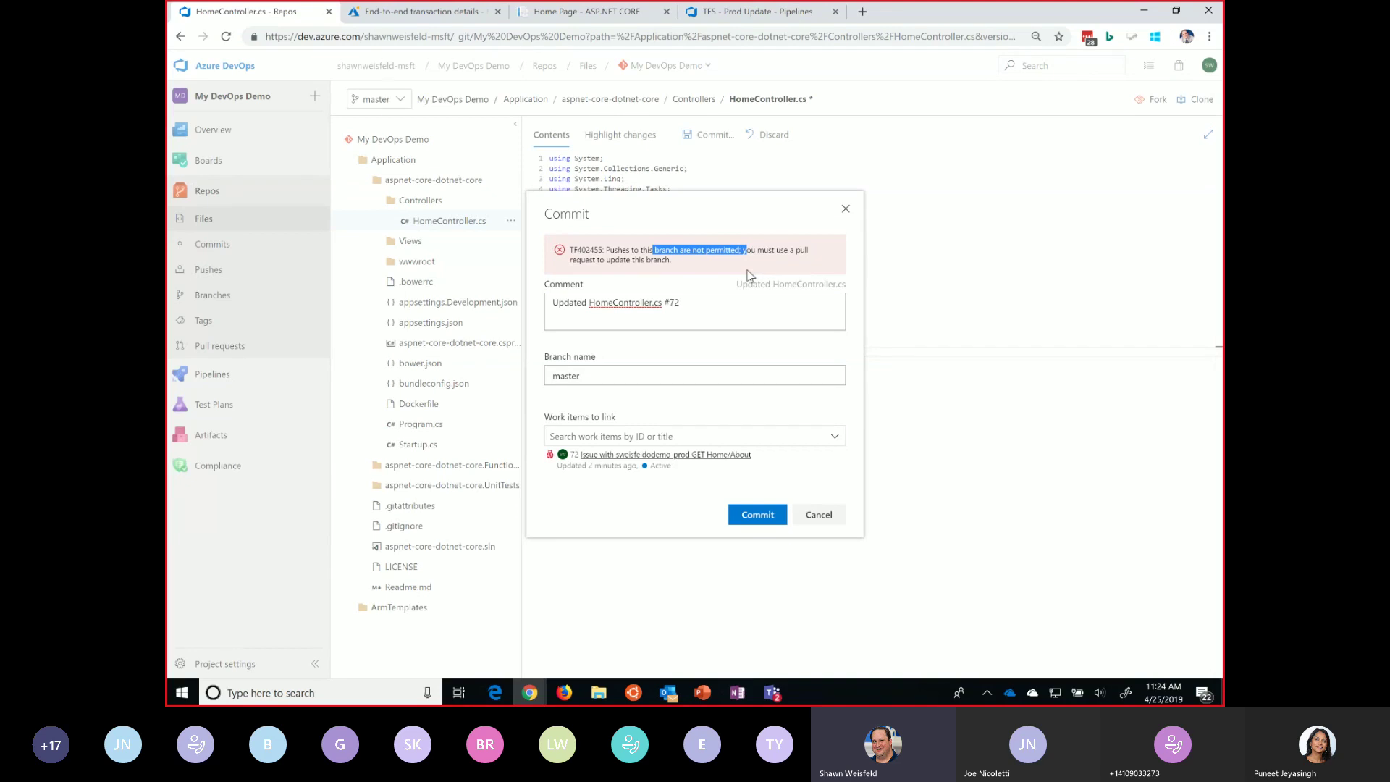
pyautogui.click(608, 375)
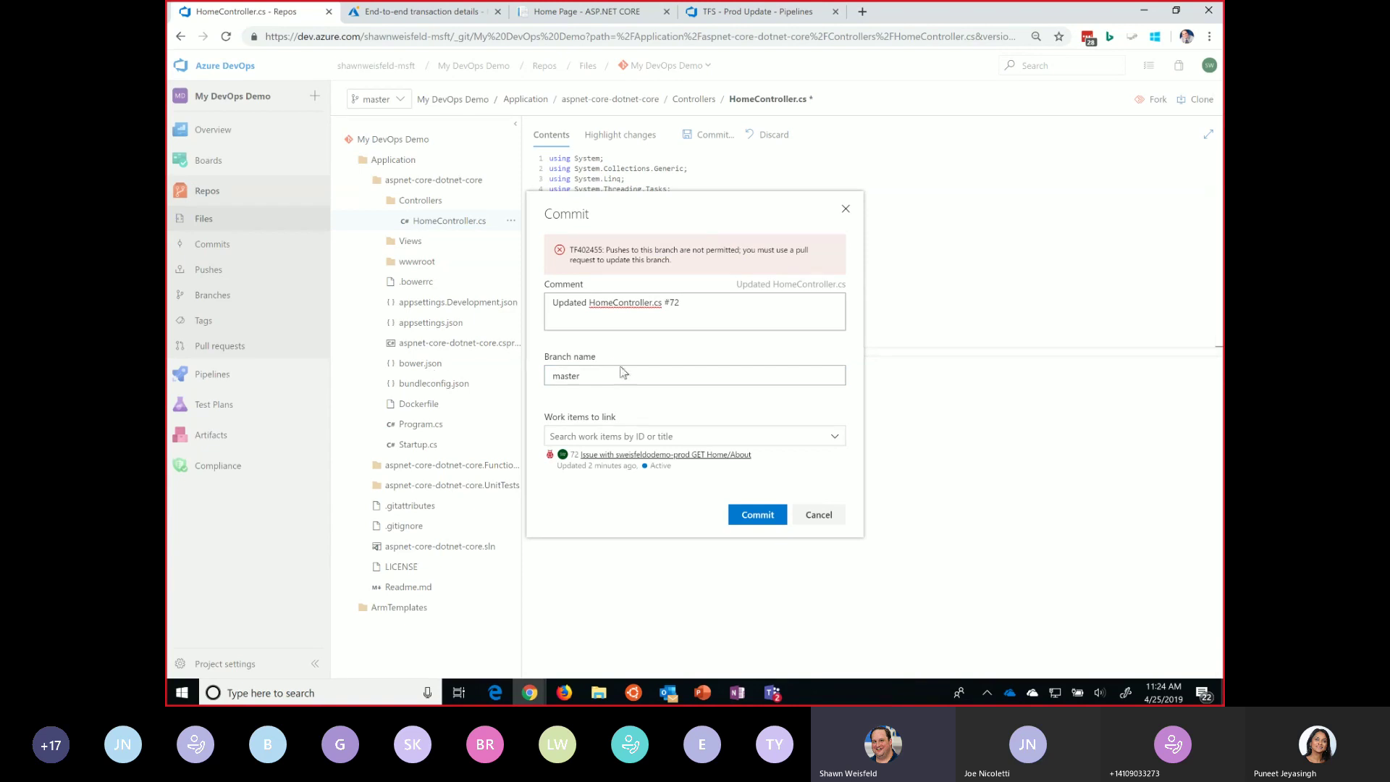
pyautogui.doubleClick(619, 369)
pyautogui.write('shawnfix')
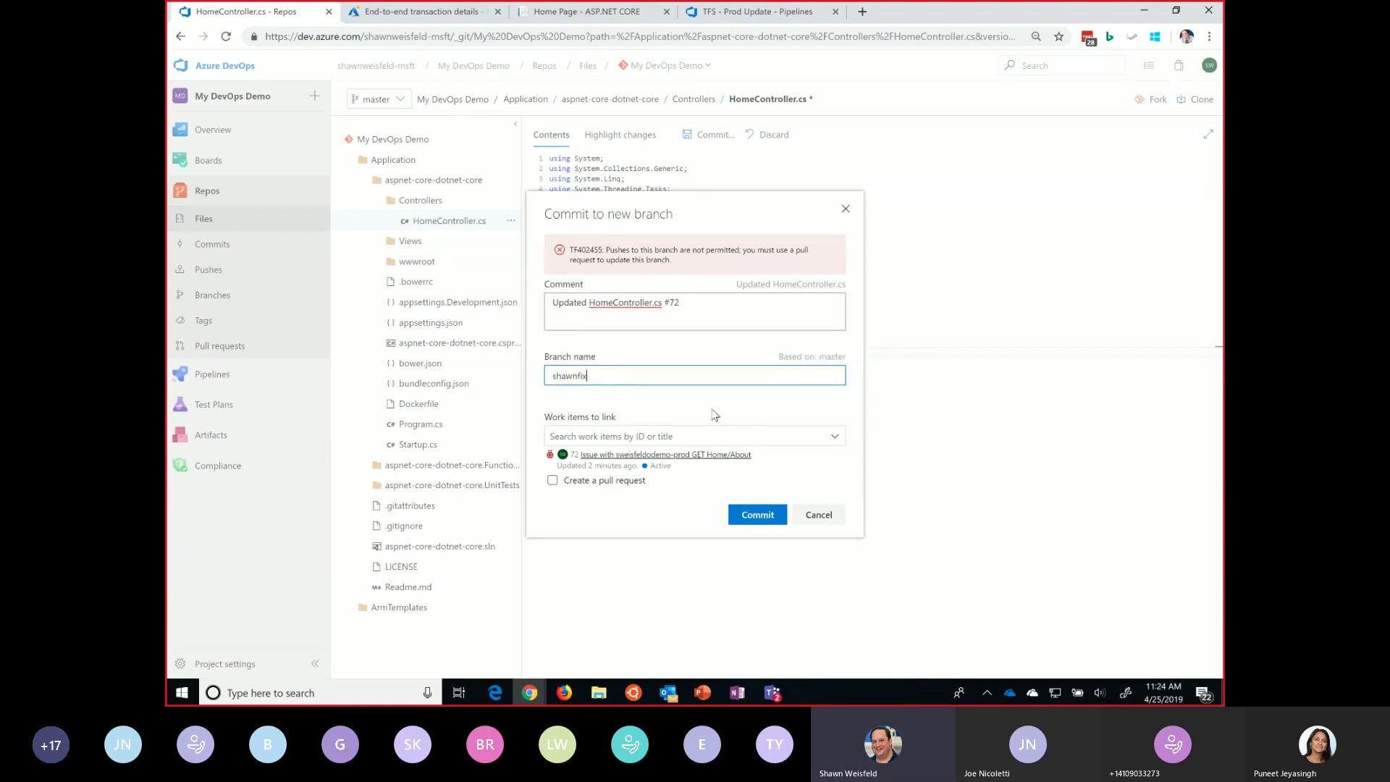
pyautogui.write('dabug')
pyautogui.click(764, 520)
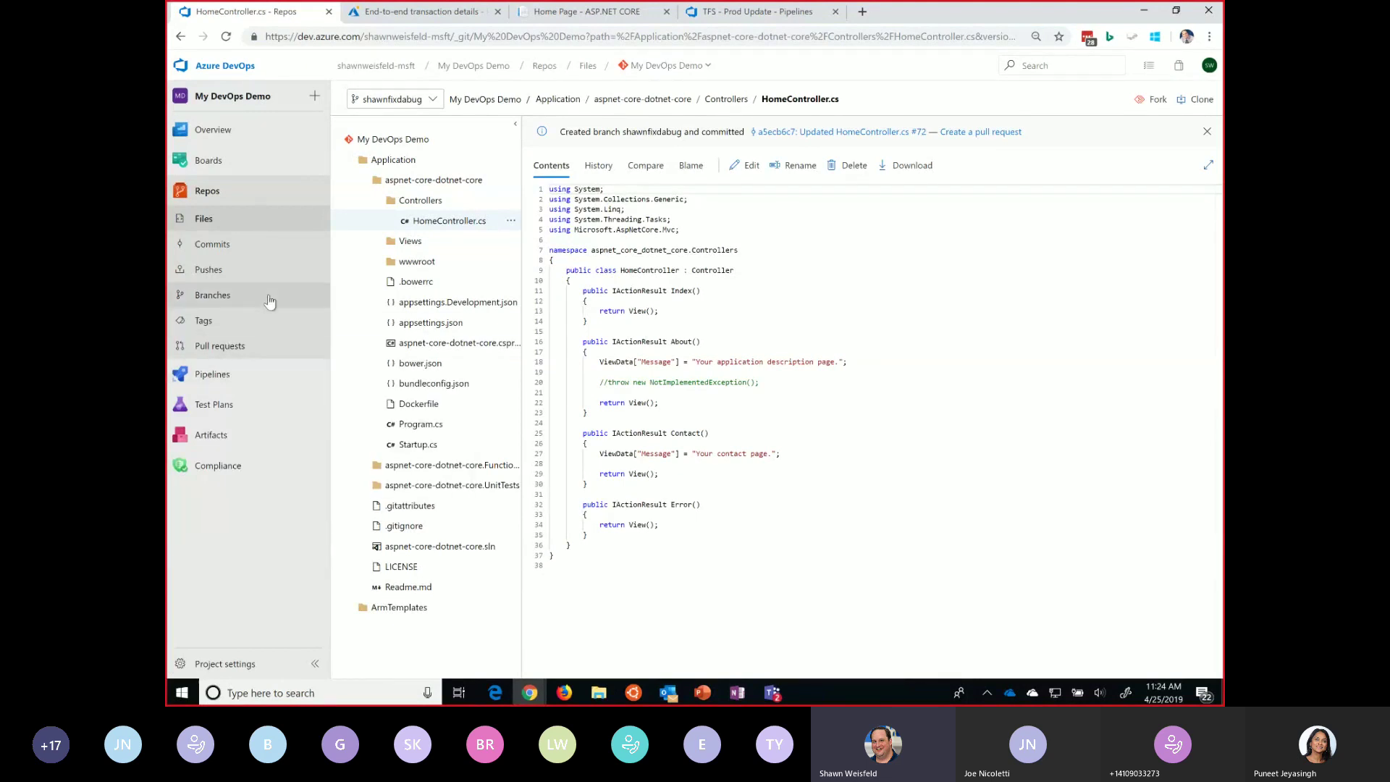
# Step: Create a pull request from shawnfixdabug into master, keeping the prefilled title, description and linked bug 72
pyautogui.click(223, 300)
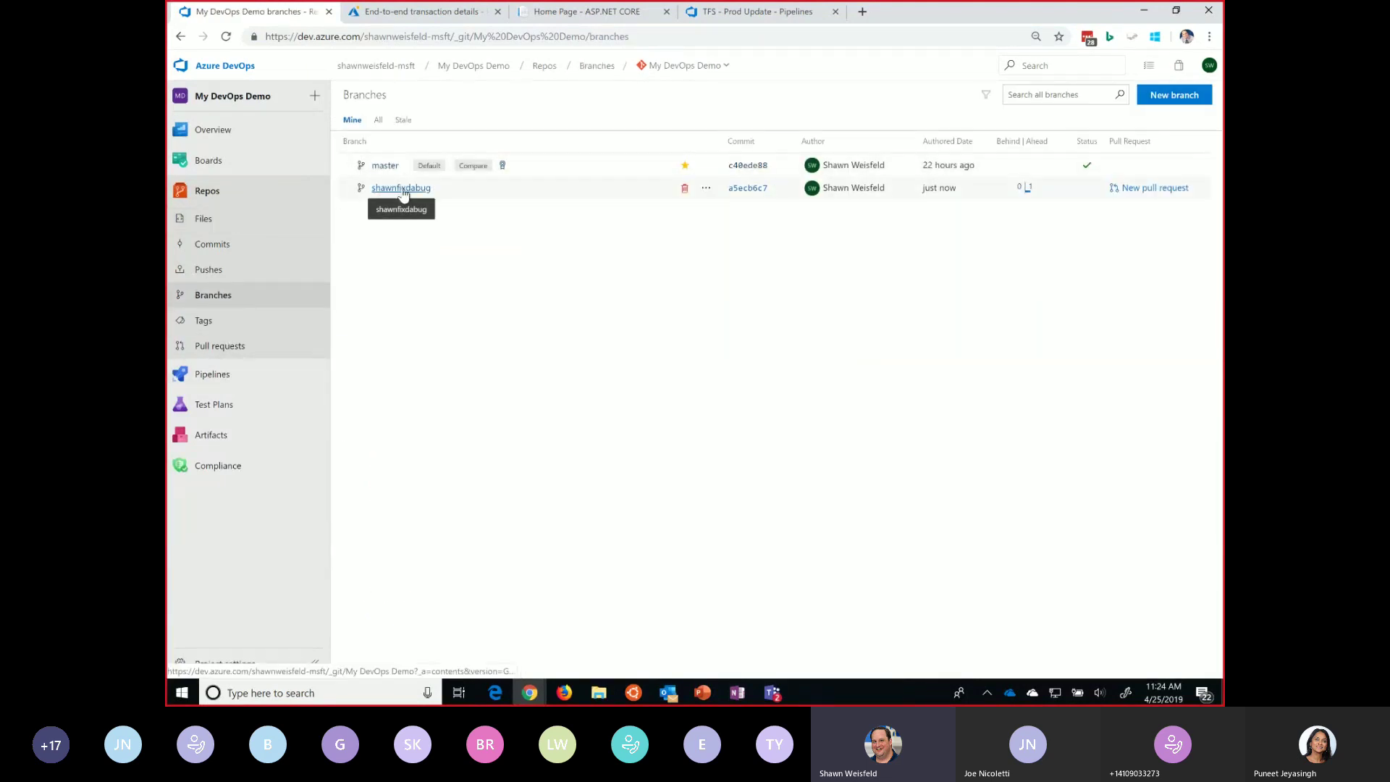
pyautogui.click(1154, 189)
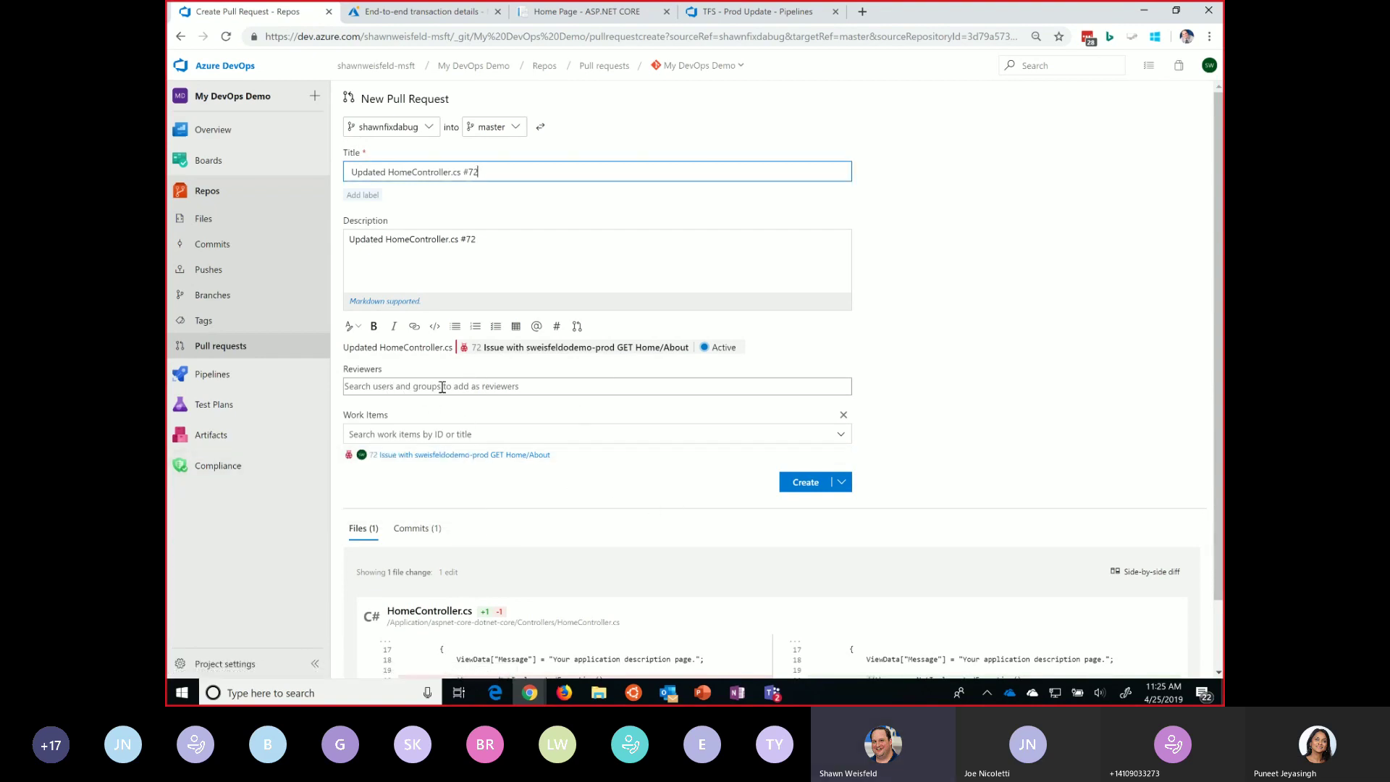
pyautogui.scroll(-1, 616, 470)
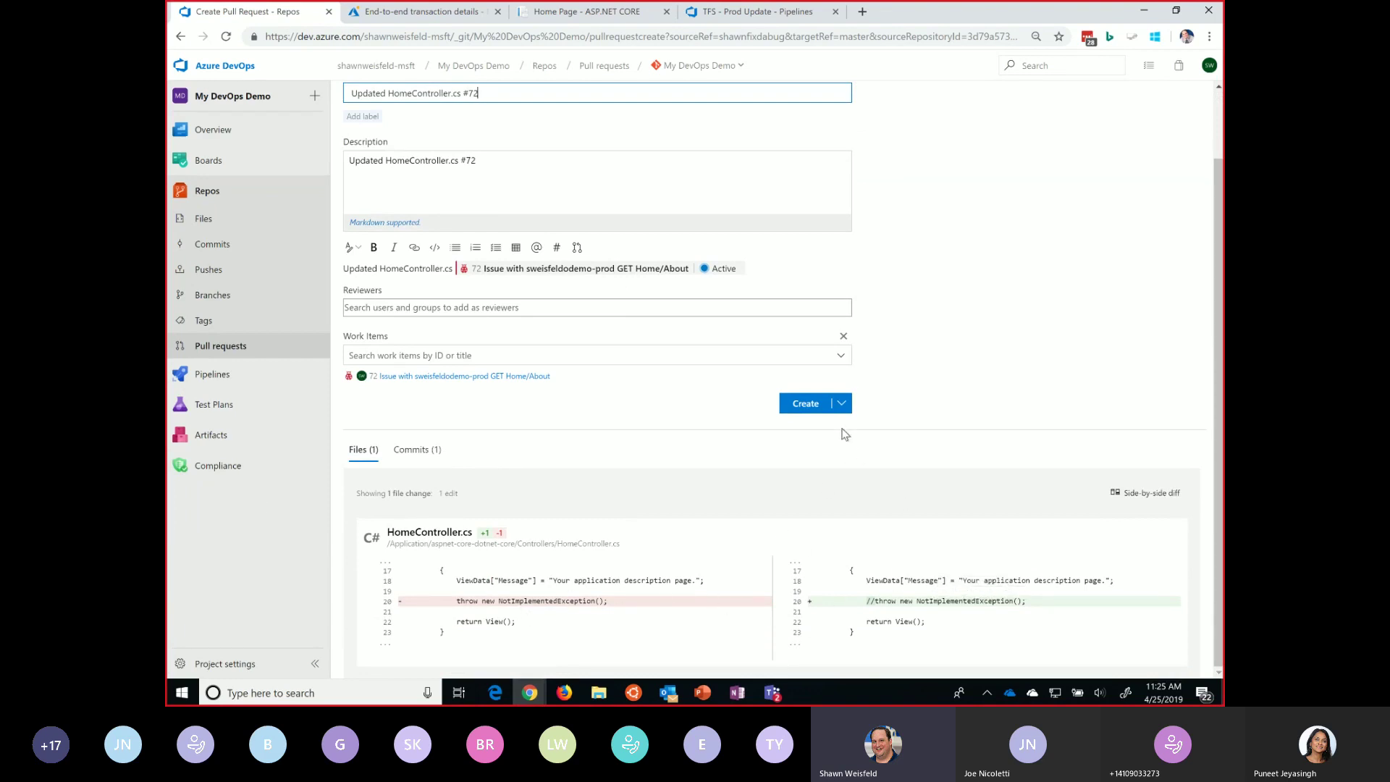
pyautogui.click(809, 410)
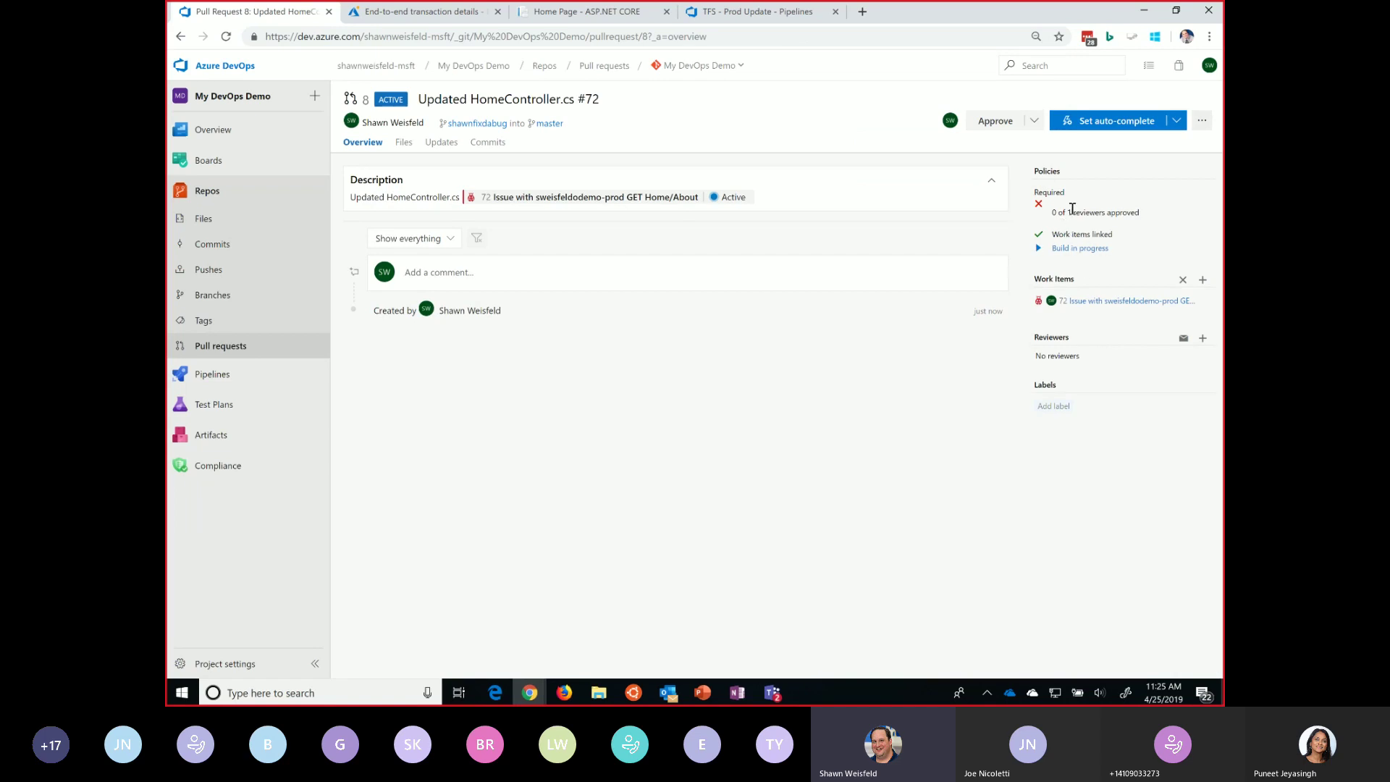
# Step: Check the pull request's reviewer policy and approve the pull request
pyautogui.moveTo(1067, 213); pyautogui.dragTo(1106, 213)
pyautogui.click(1106, 211)
pyautogui.click(997, 123)
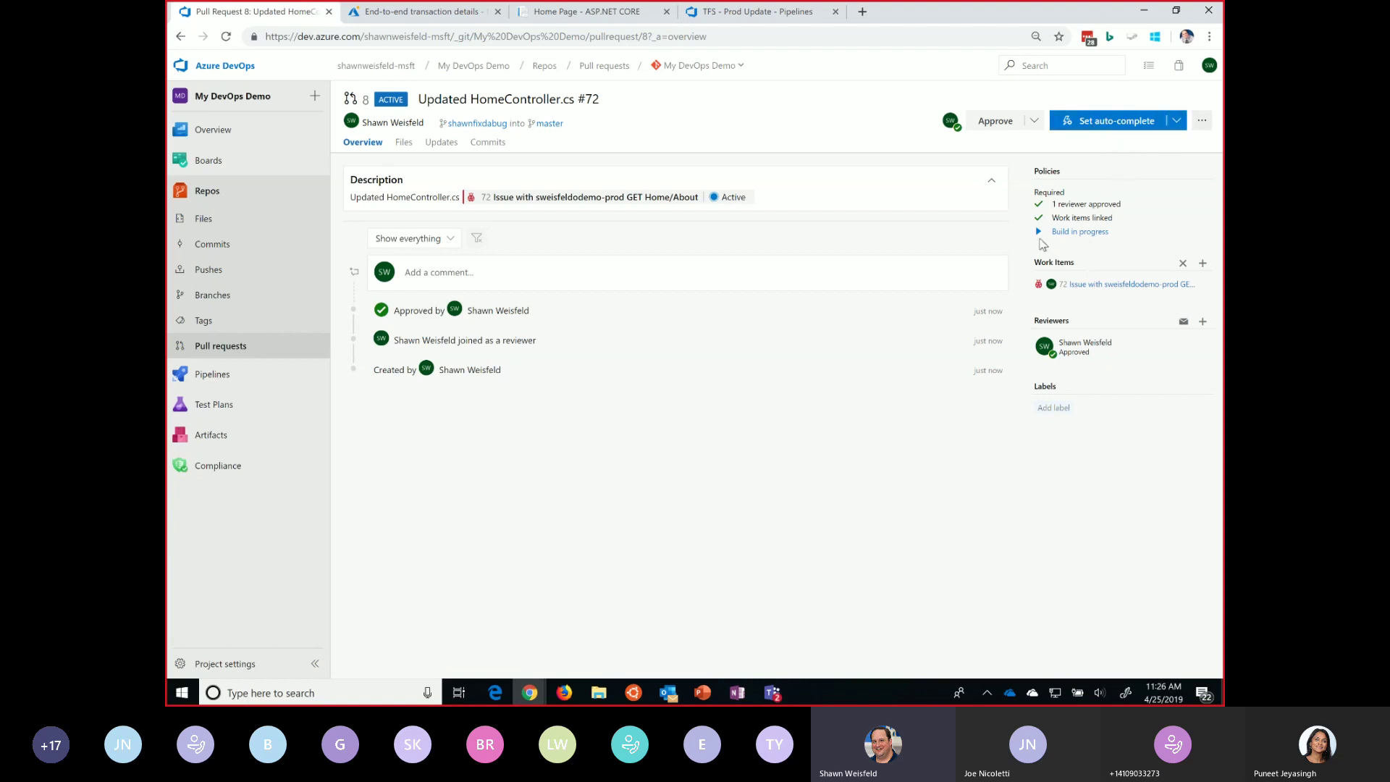
# Step: View the pull request's running build and examine the dotnet test and WhiteSource Bolt tasks in the CI Pull Request pipeline
pyautogui.click(1062, 233)
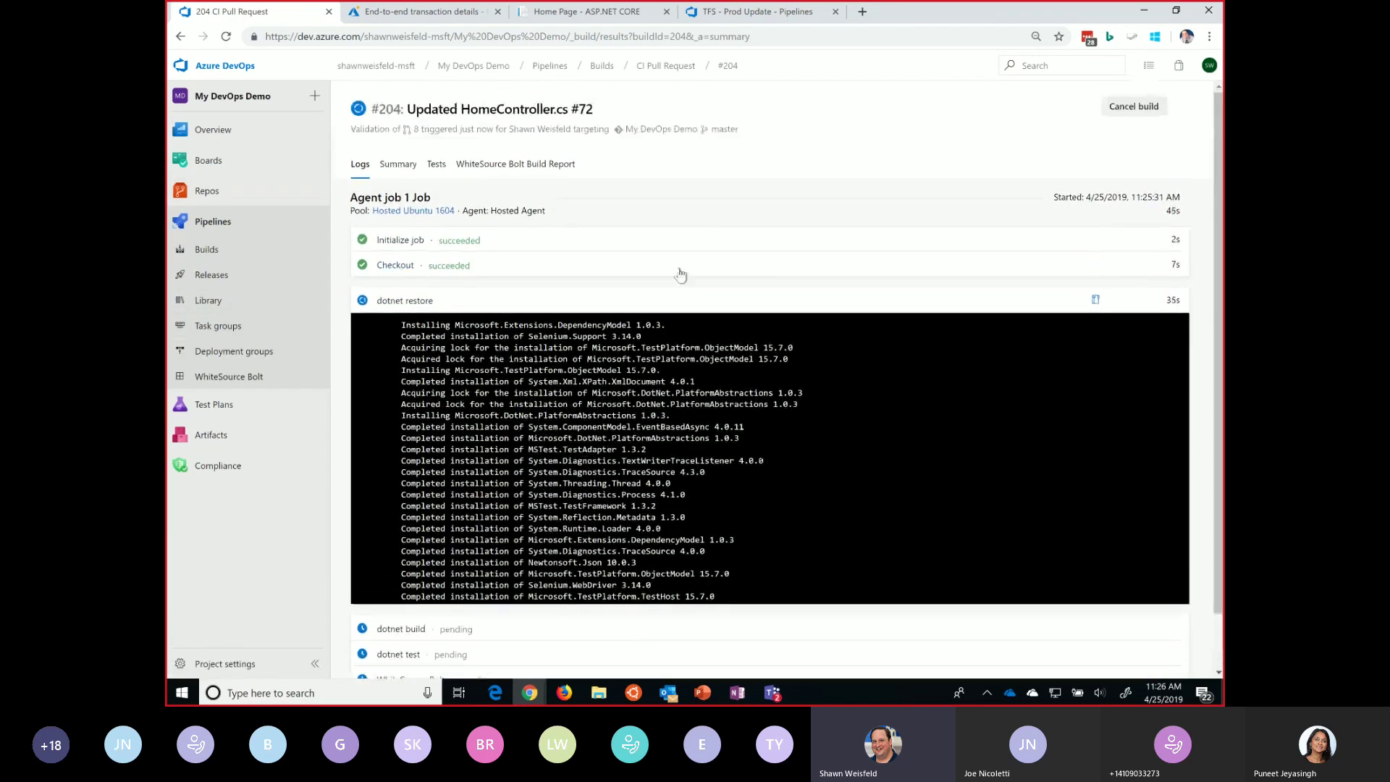
pyautogui.click(217, 250)
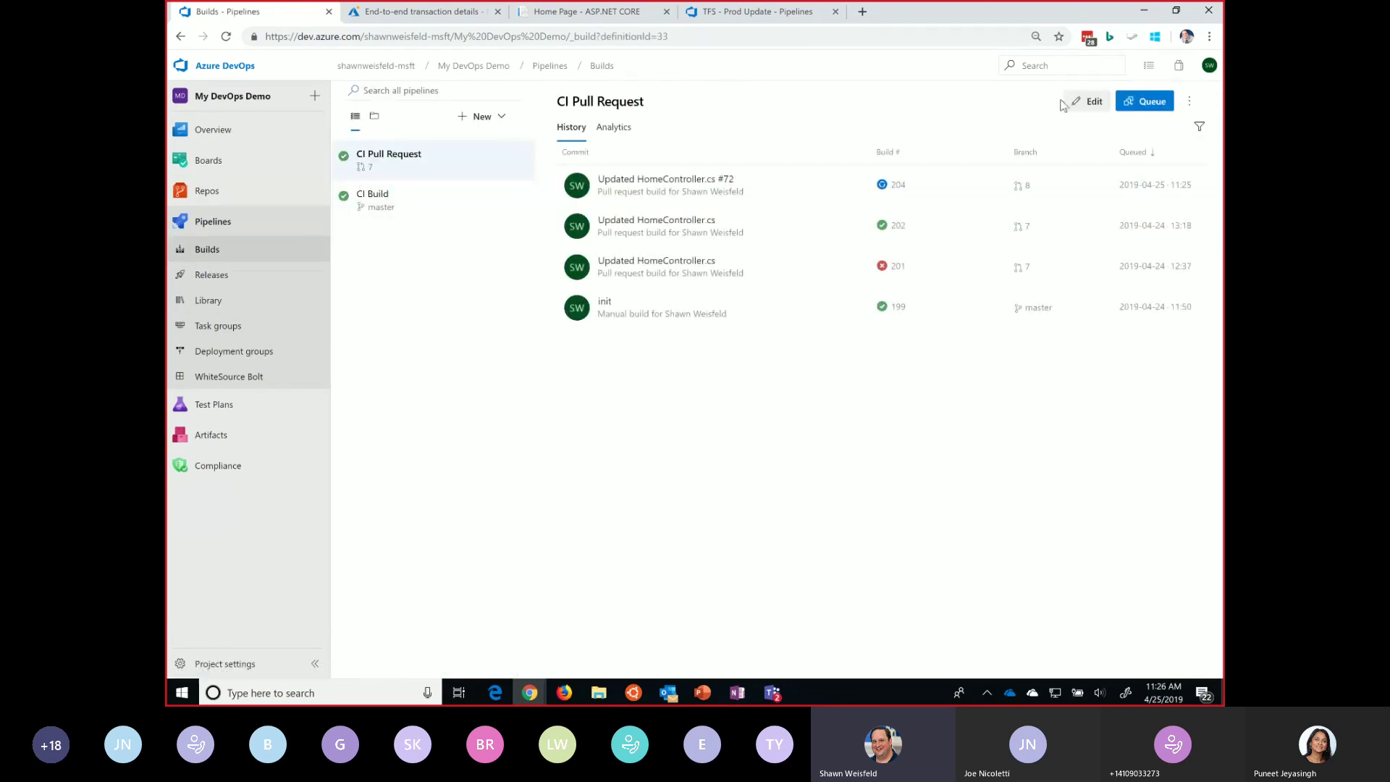
pyautogui.click(1088, 101)
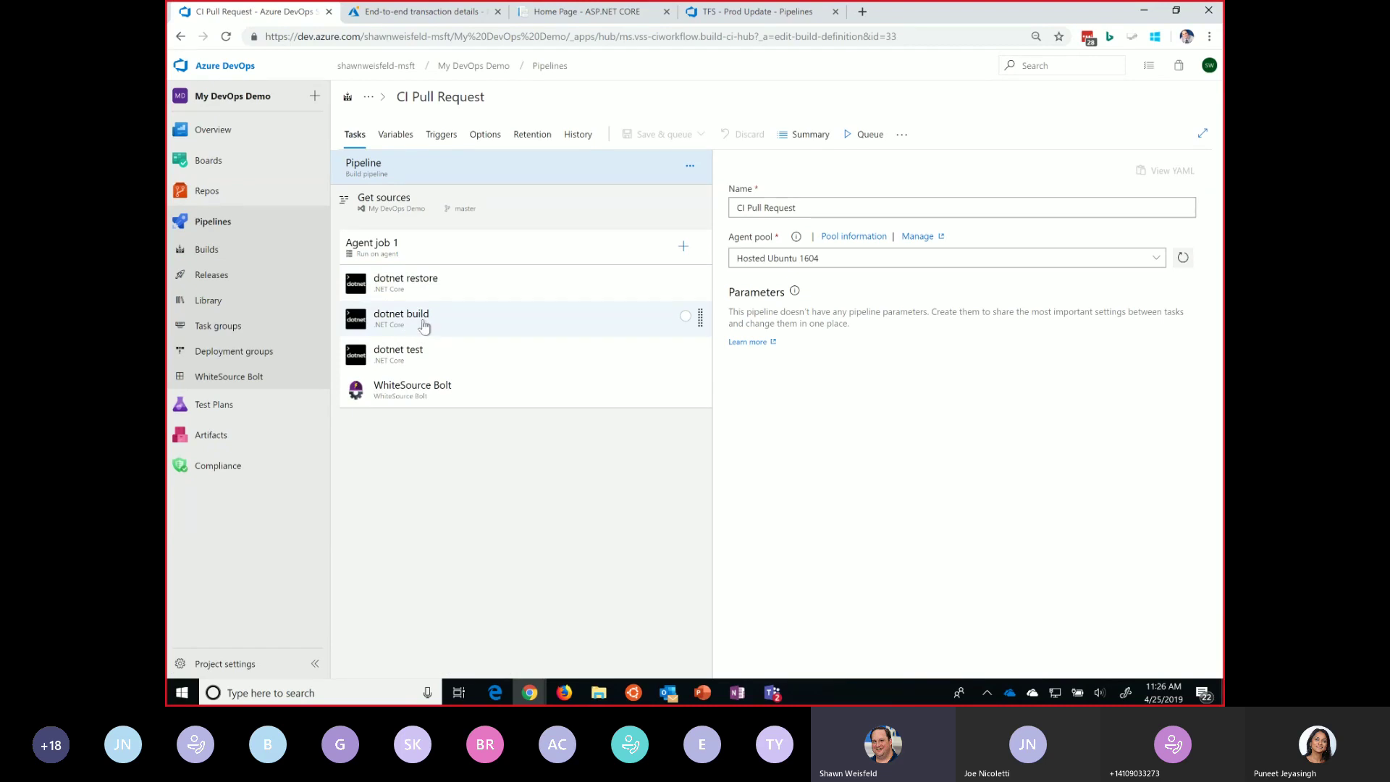
pyautogui.click(412, 364)
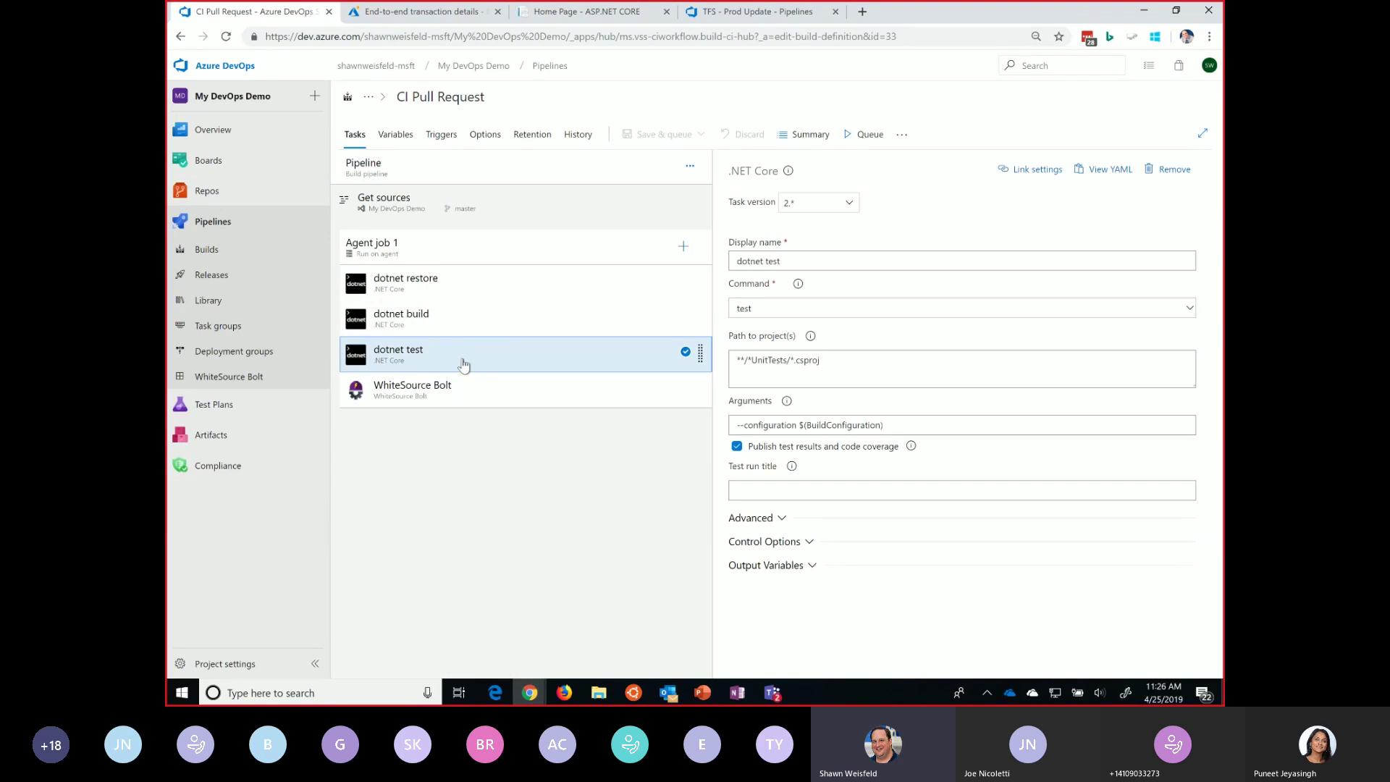
pyautogui.click(484, 396)
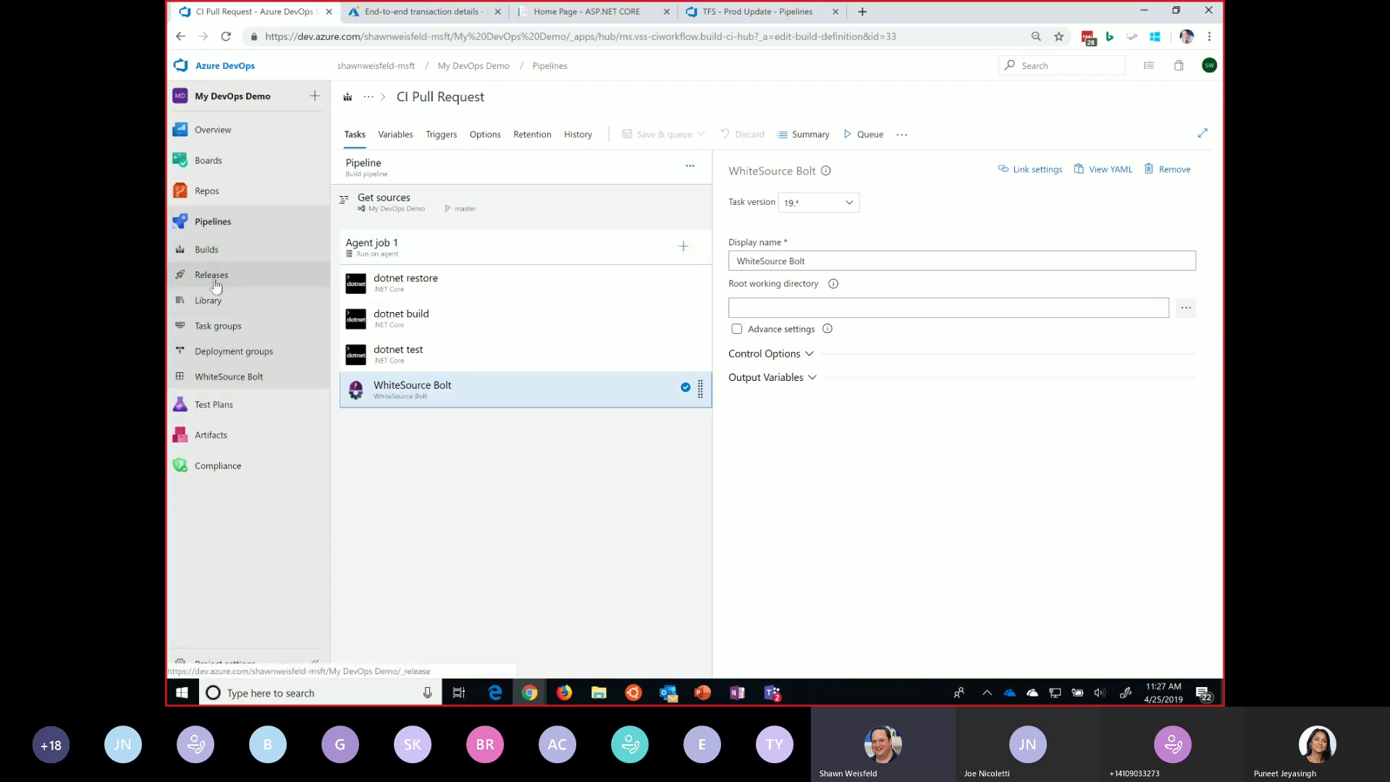
# Step: Examine the WhiteSource Bolt report's security vulnerabilities, focusing on the jquery-2.2.0.js library and its cross-site scripting description
pyautogui.click(240, 377)
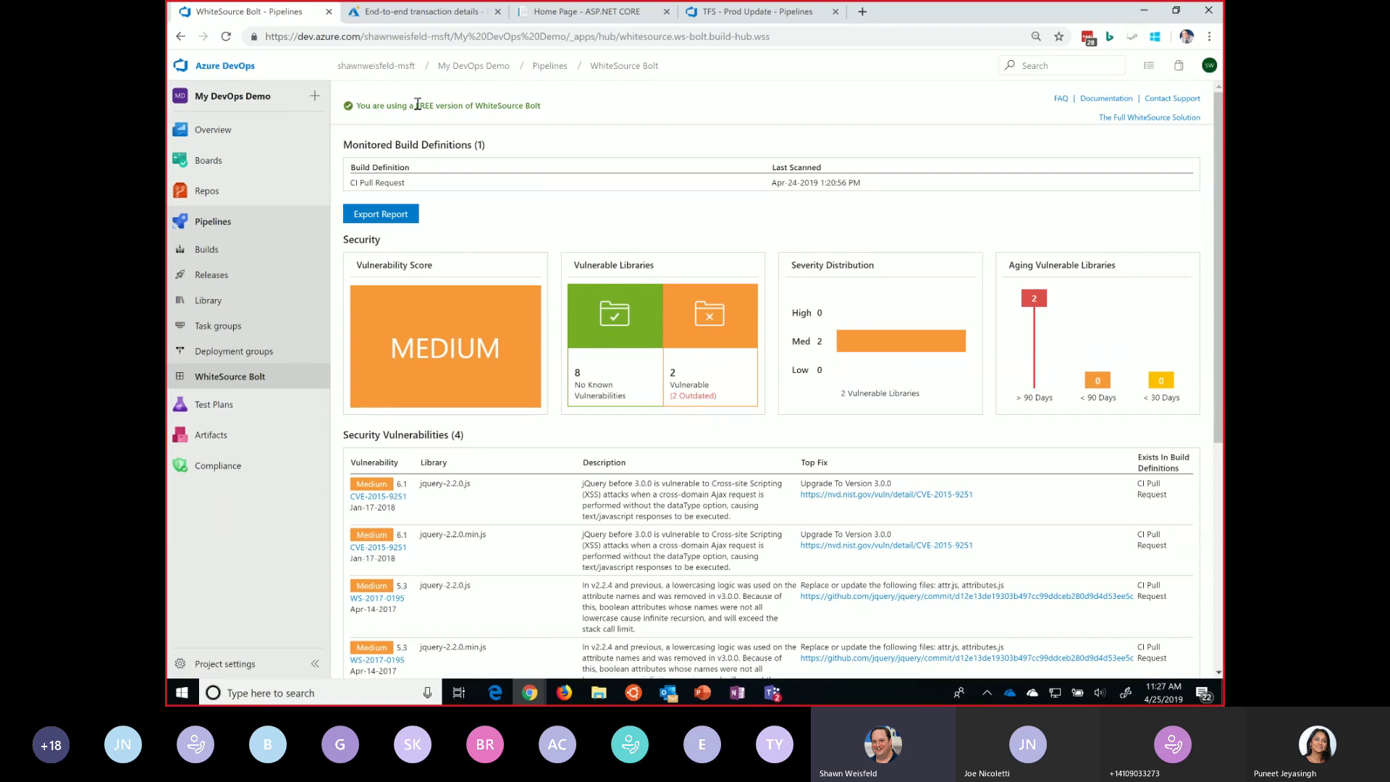
pyautogui.moveTo(418, 105); pyautogui.dragTo(483, 105)
pyautogui.click(707, 471)
pyautogui.scroll(-1, 713, 478)
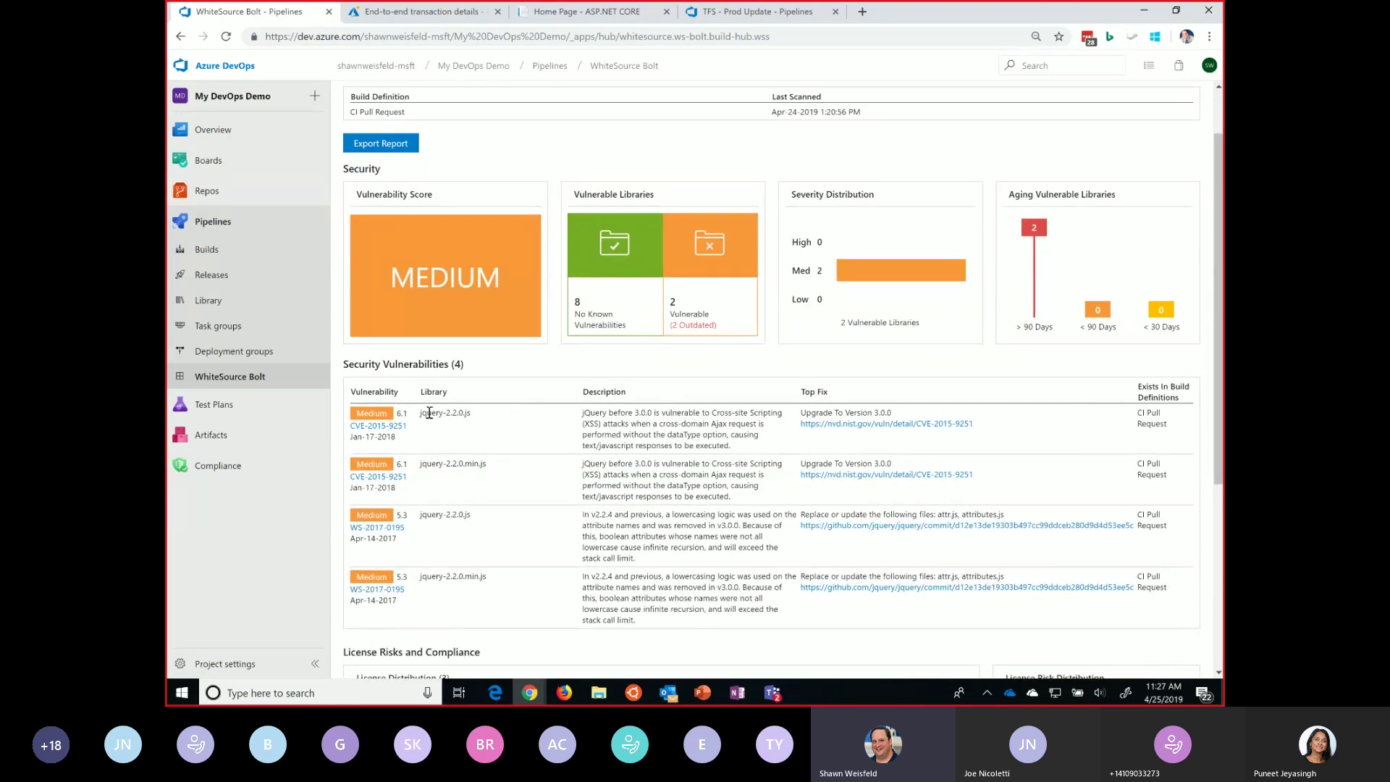
pyautogui.moveTo(443, 412); pyautogui.dragTo(472, 412)
pyautogui.click(640, 414)
pyautogui.moveTo(589, 413); pyautogui.dragTo(667, 427)
pyautogui.click(640, 417)
pyautogui.click(711, 417)
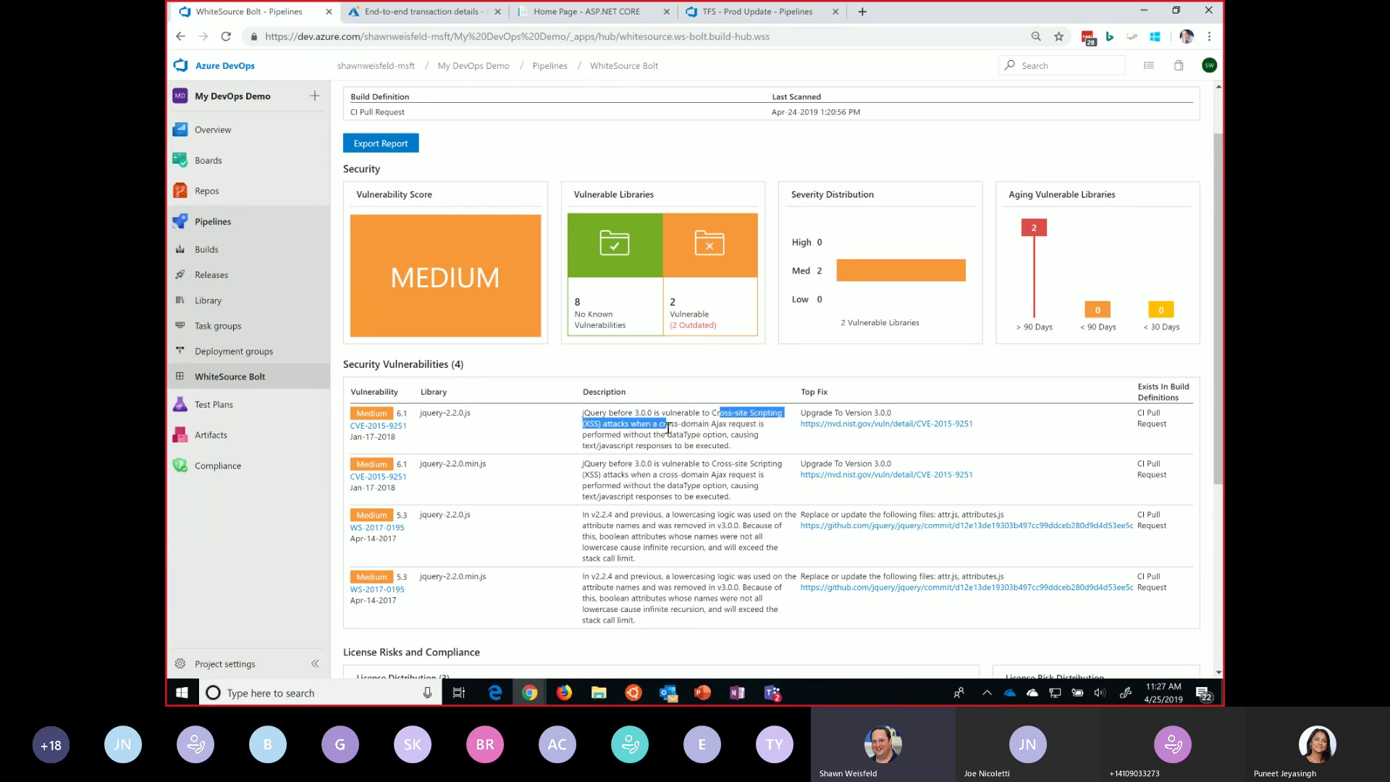
pyautogui.click(667, 427)
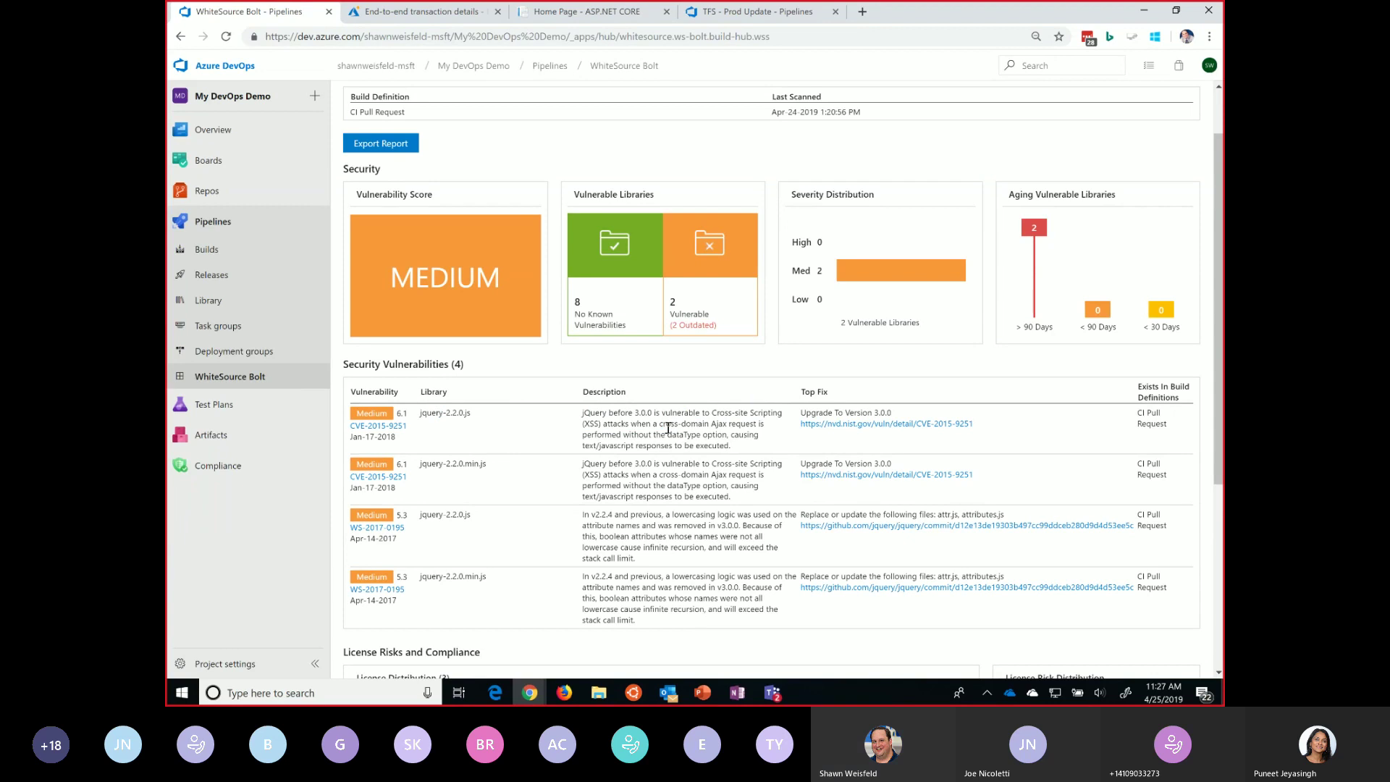
# Step: Review the WhiteSource Bolt report's remaining vulnerabilities and license risks, and open the latest CI Pull Request build for HomeController.cs #72
pyautogui.scroll(-2, 668, 434)
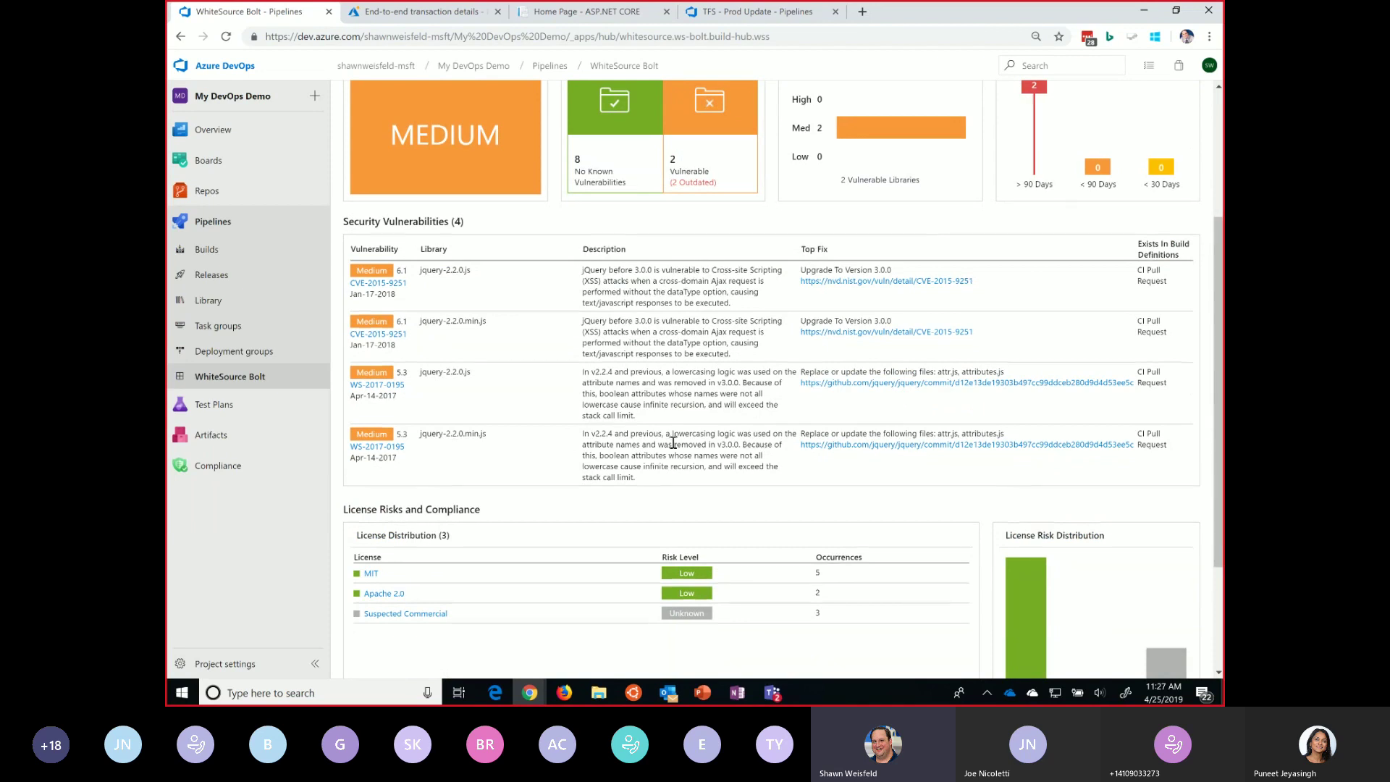
pyautogui.scroll(-2, 672, 442)
pyautogui.scroll(5, 672, 442)
pyautogui.scroll(1, 673, 442)
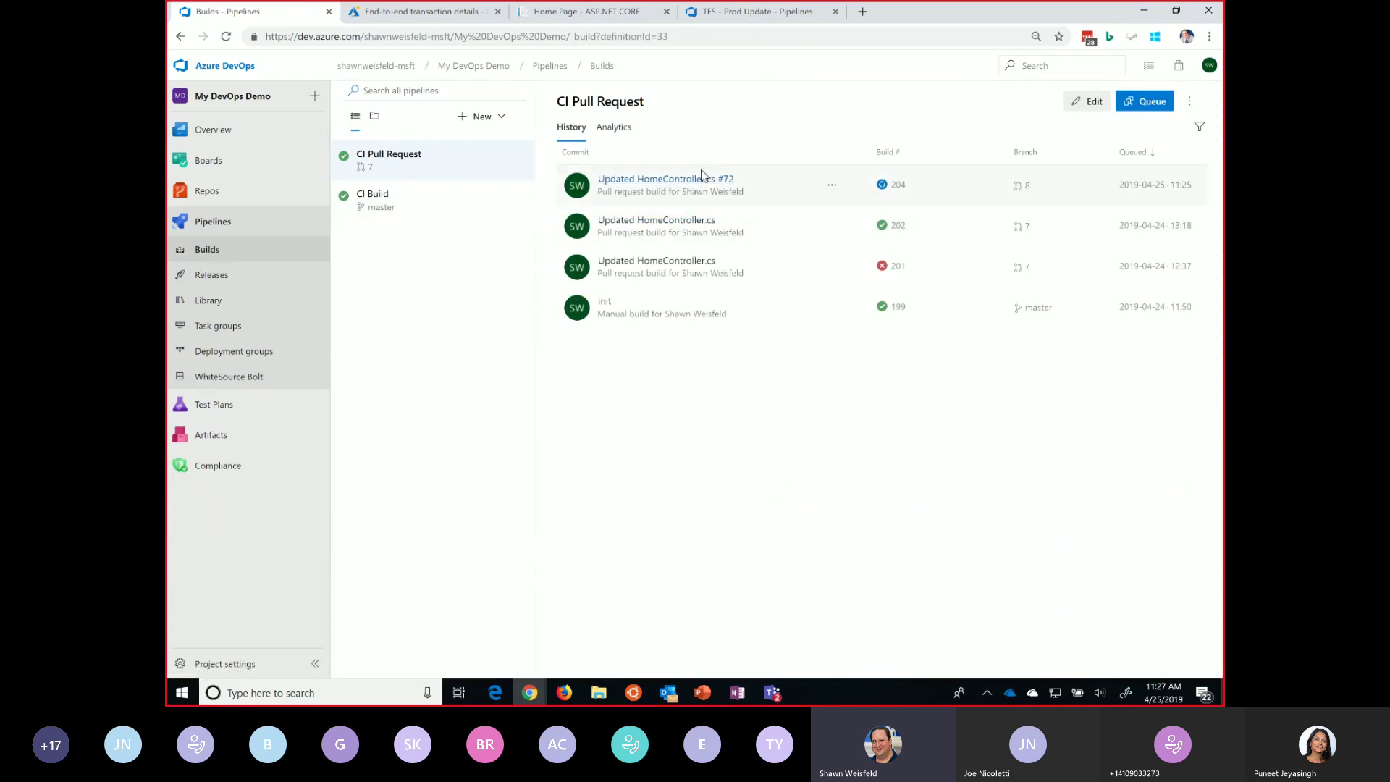
pyautogui.click(668, 186)
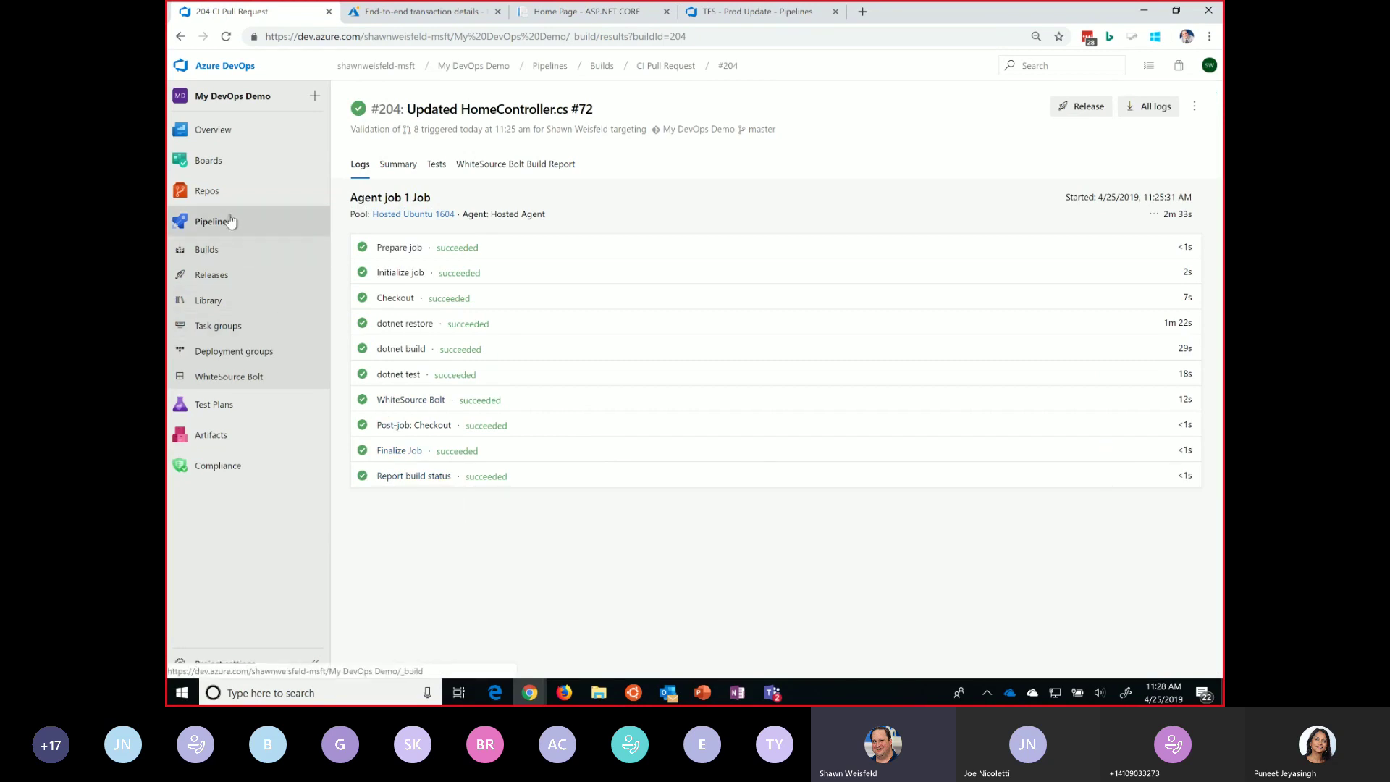
# Step: Complete the HomeController.cs #72 pull request with a no-fast-forward merge, completing linked work items and deleting the shawnfixdabug branch
pyautogui.click(209, 194)
pyautogui.click(220, 346)
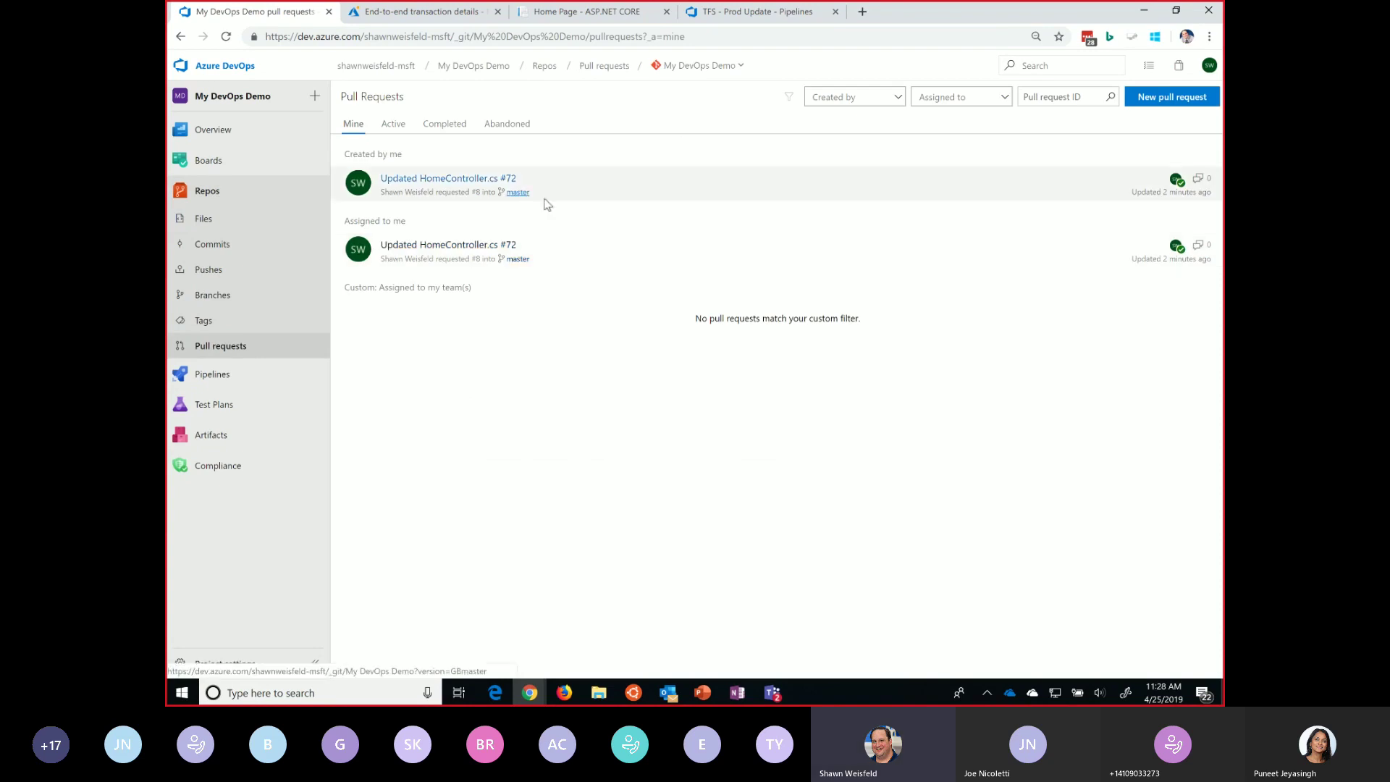
pyautogui.click(455, 184)
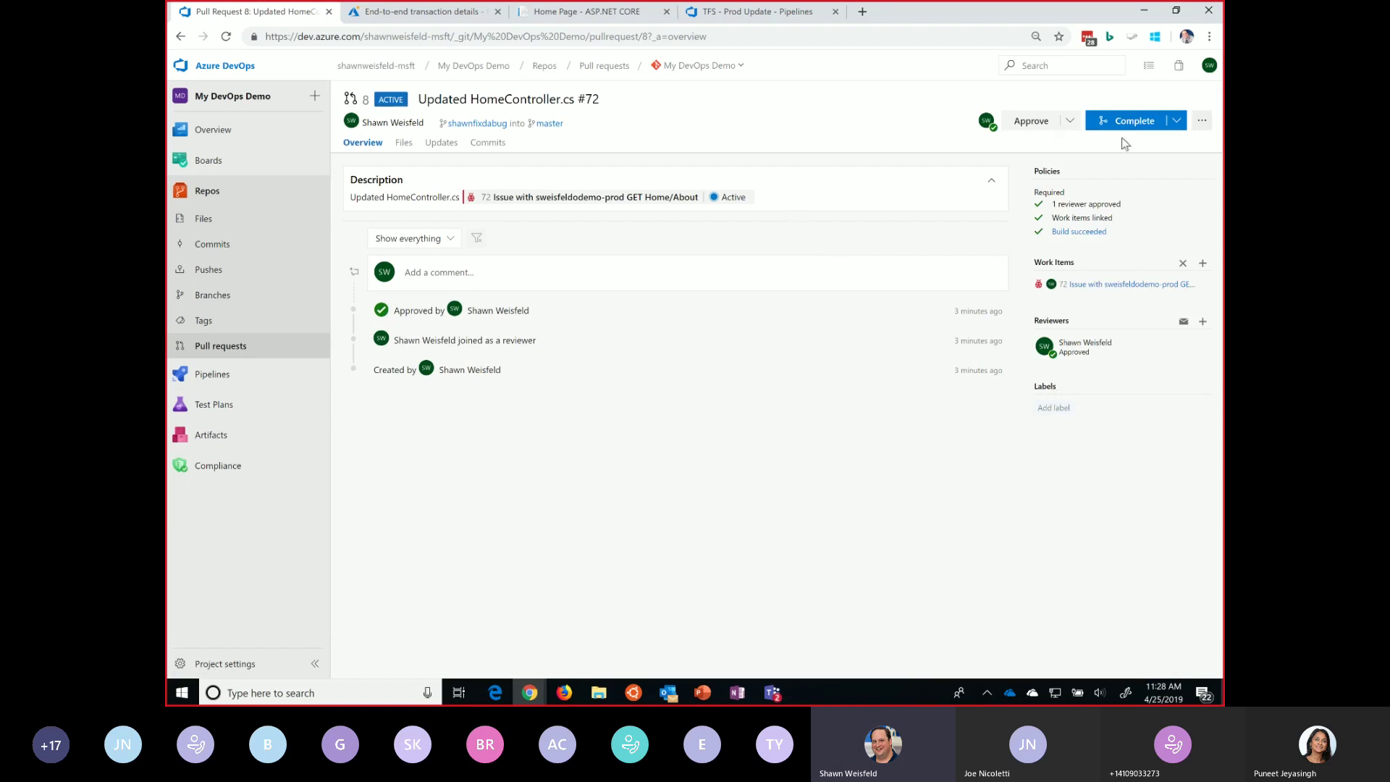
pyautogui.click(1131, 122)
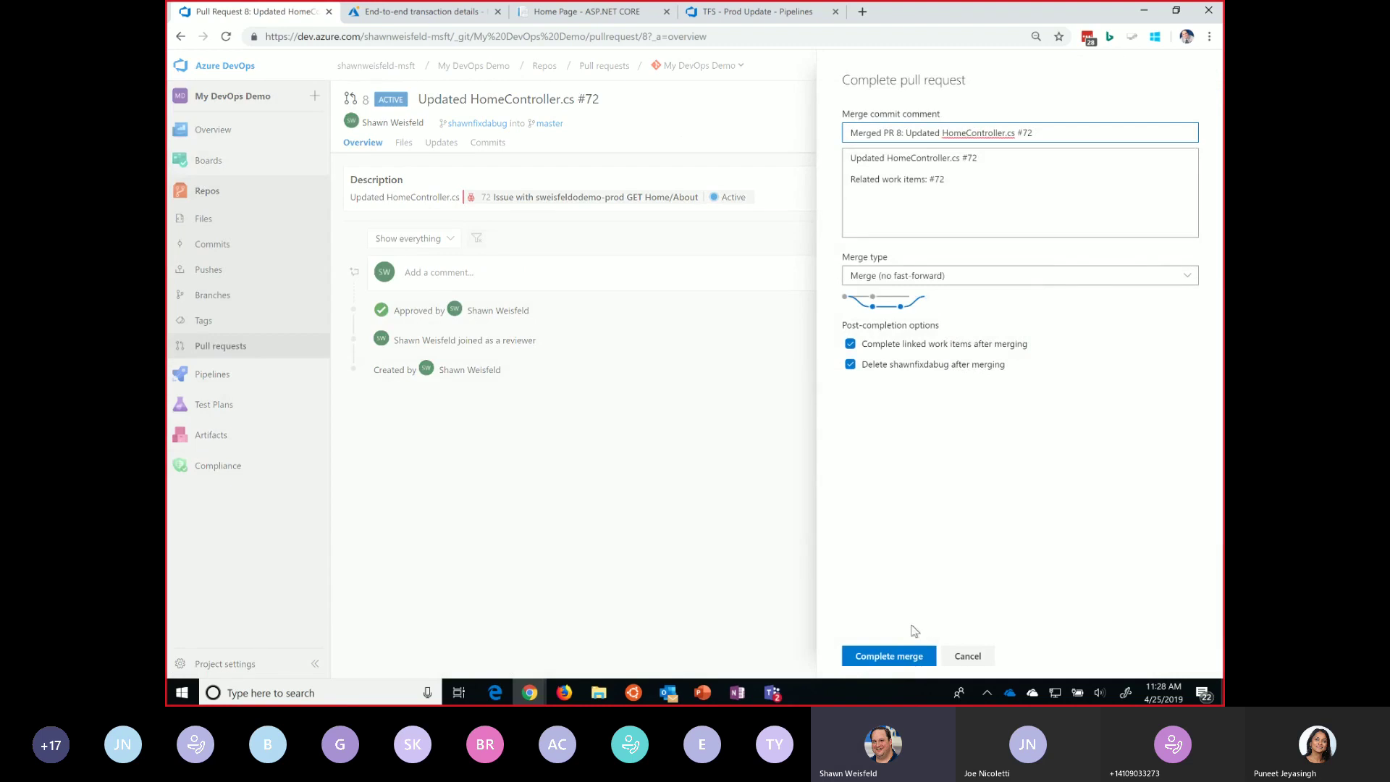
pyautogui.click(898, 660)
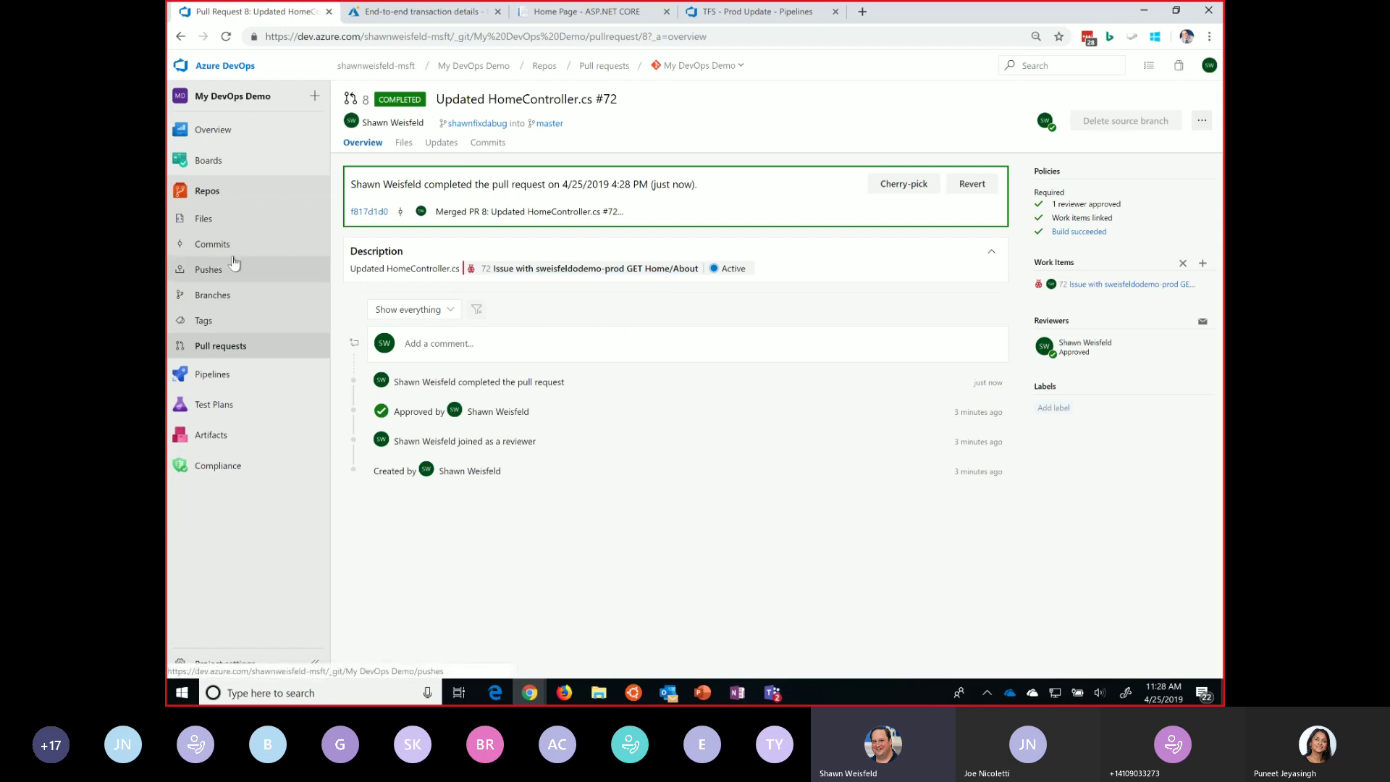
# Step: Open the CI Build pipeline definition and examine the settings of its buildAndPush Docker task
pyautogui.click(221, 377)
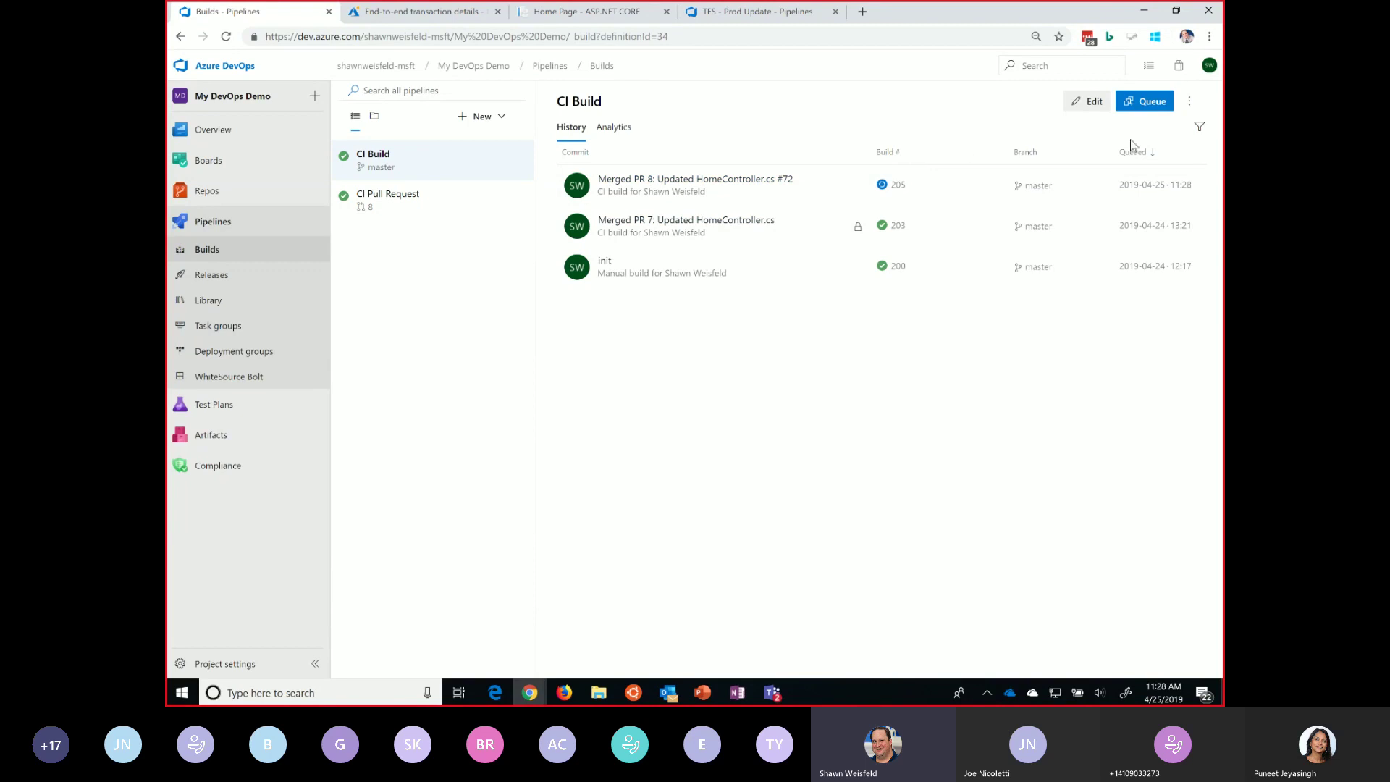
pyautogui.click(1084, 102)
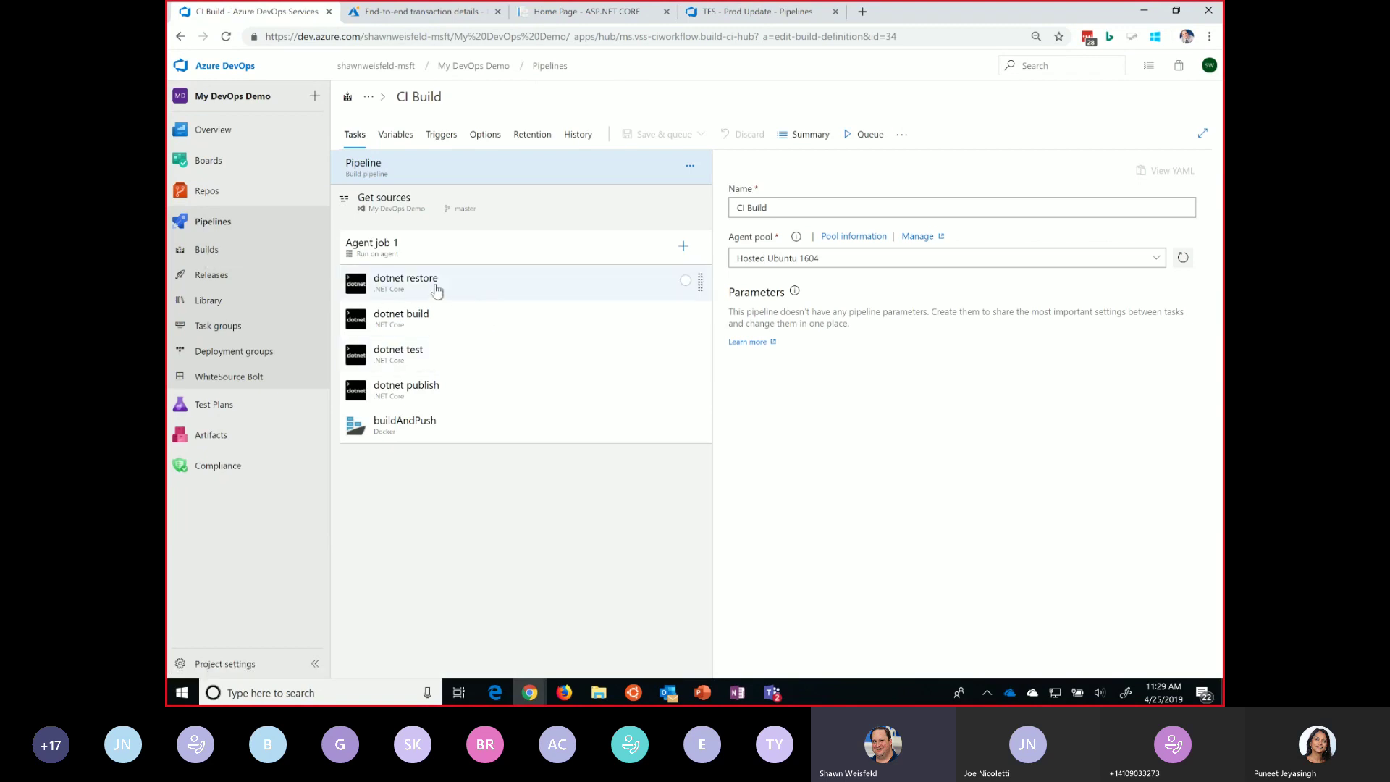
pyautogui.click(465, 431)
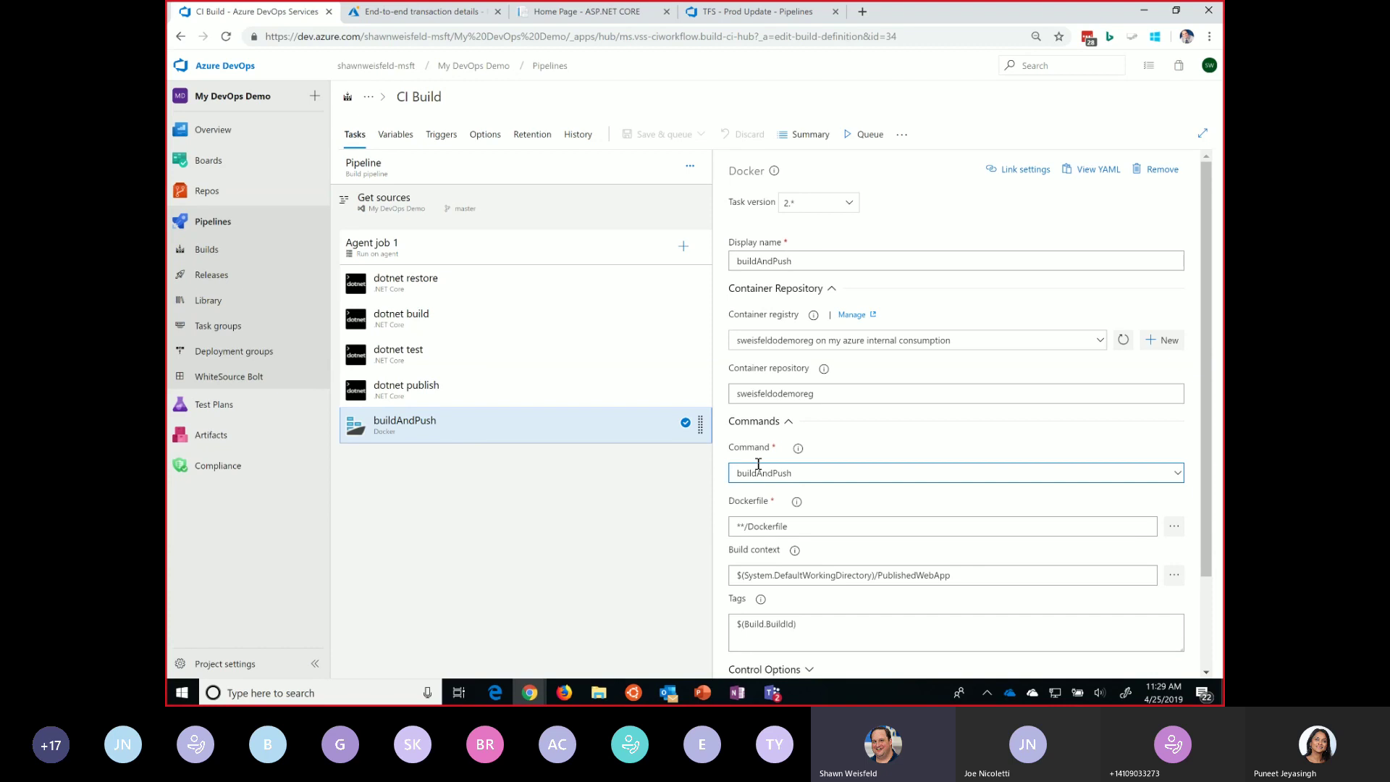
pyautogui.scroll(-2, 758, 463)
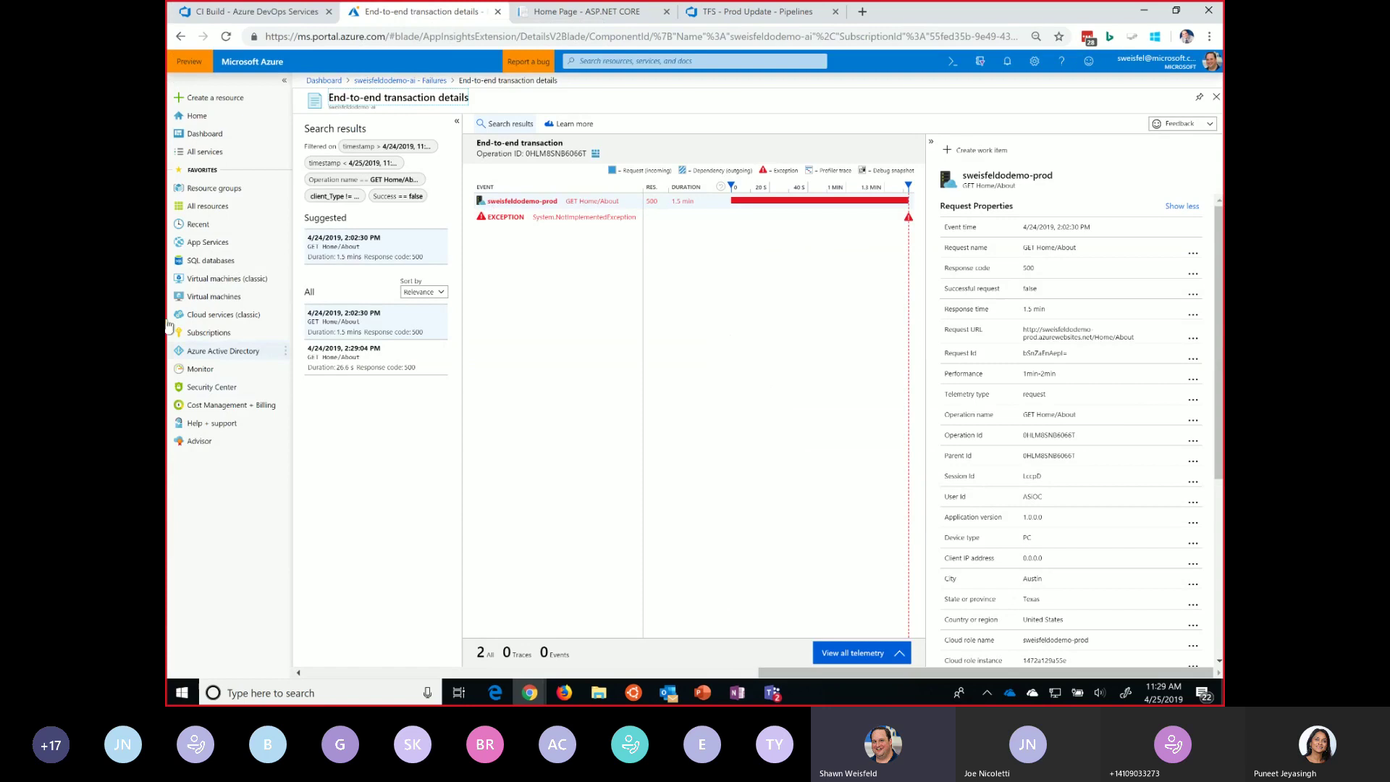
# Step: In the Azure portal, open the container registry in the my-devops-demo resource group and view its repository's image tags
pyautogui.click(213, 188)
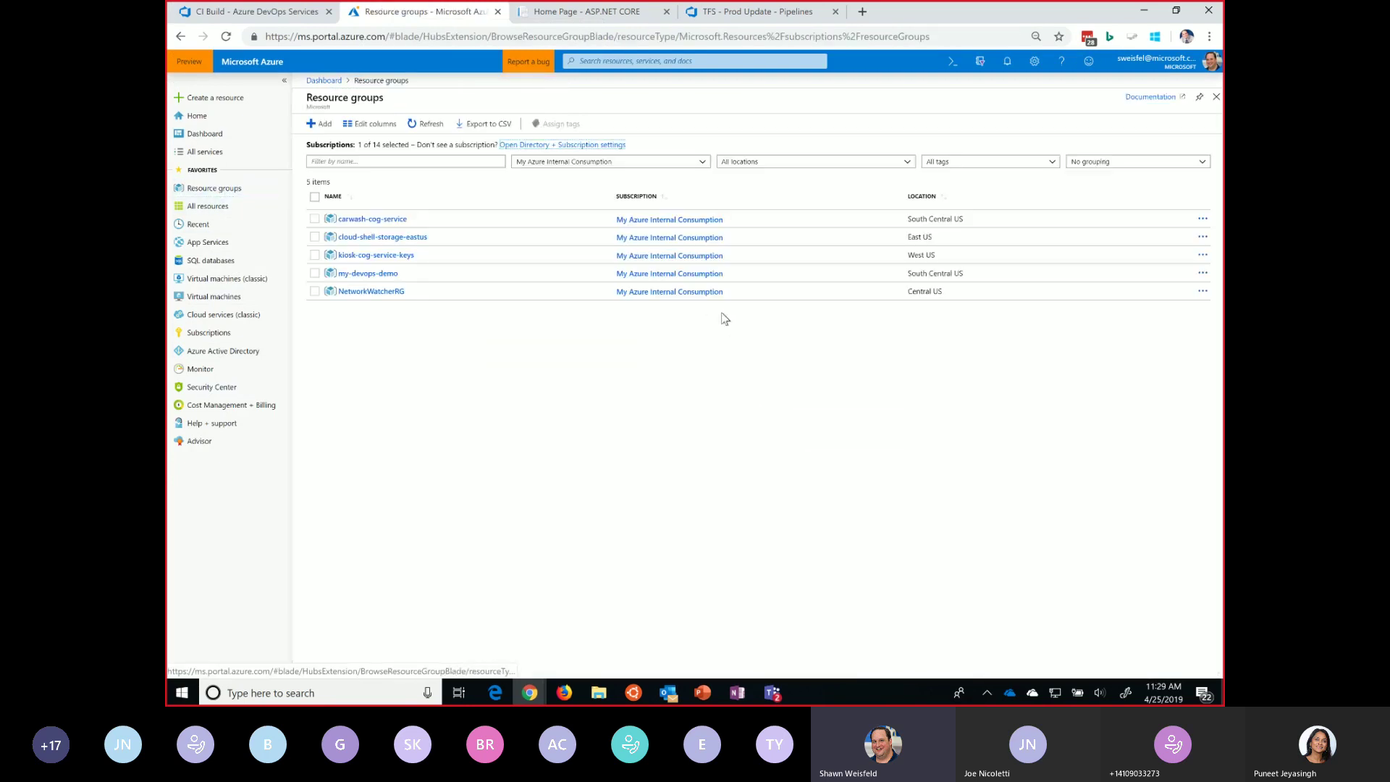
pyautogui.click(358, 275)
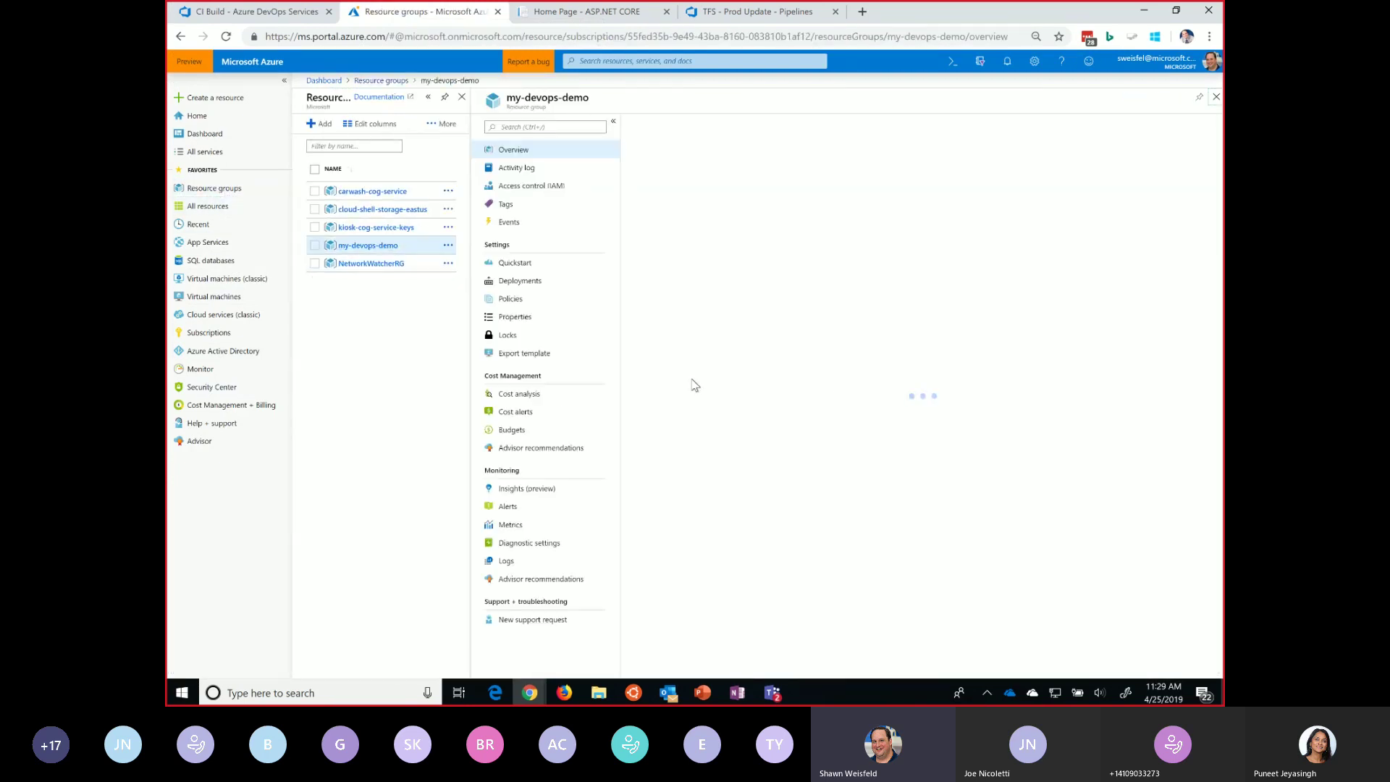
pyautogui.click(701, 368)
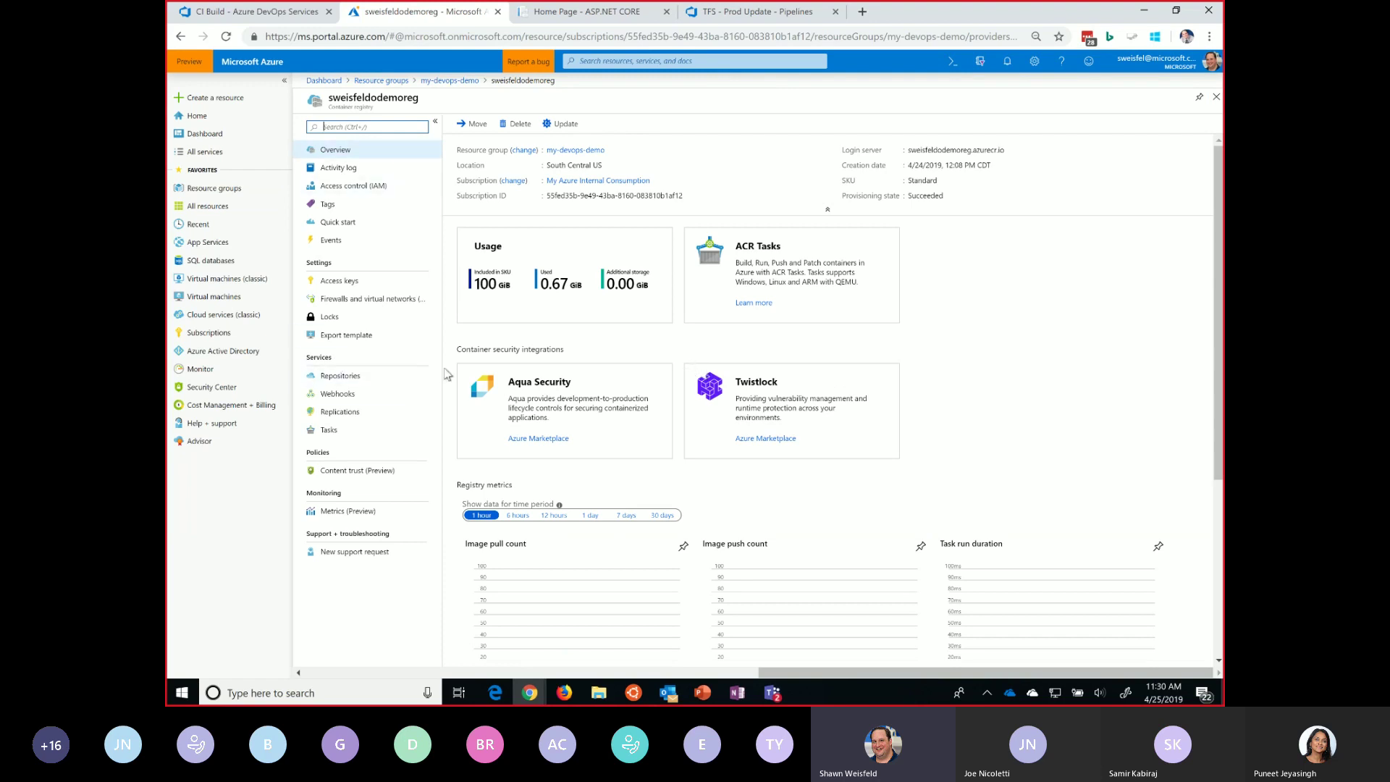
pyautogui.click(348, 375)
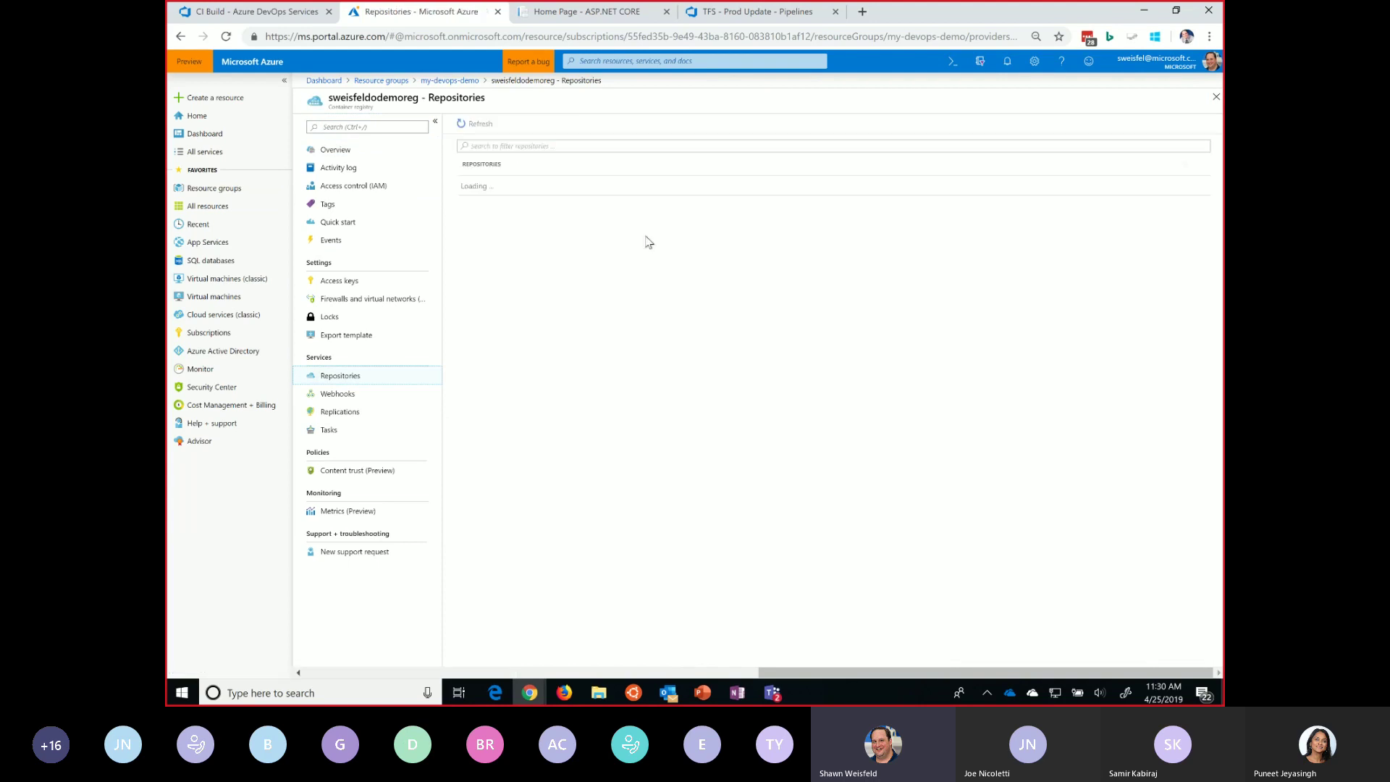
pyautogui.click(496, 186)
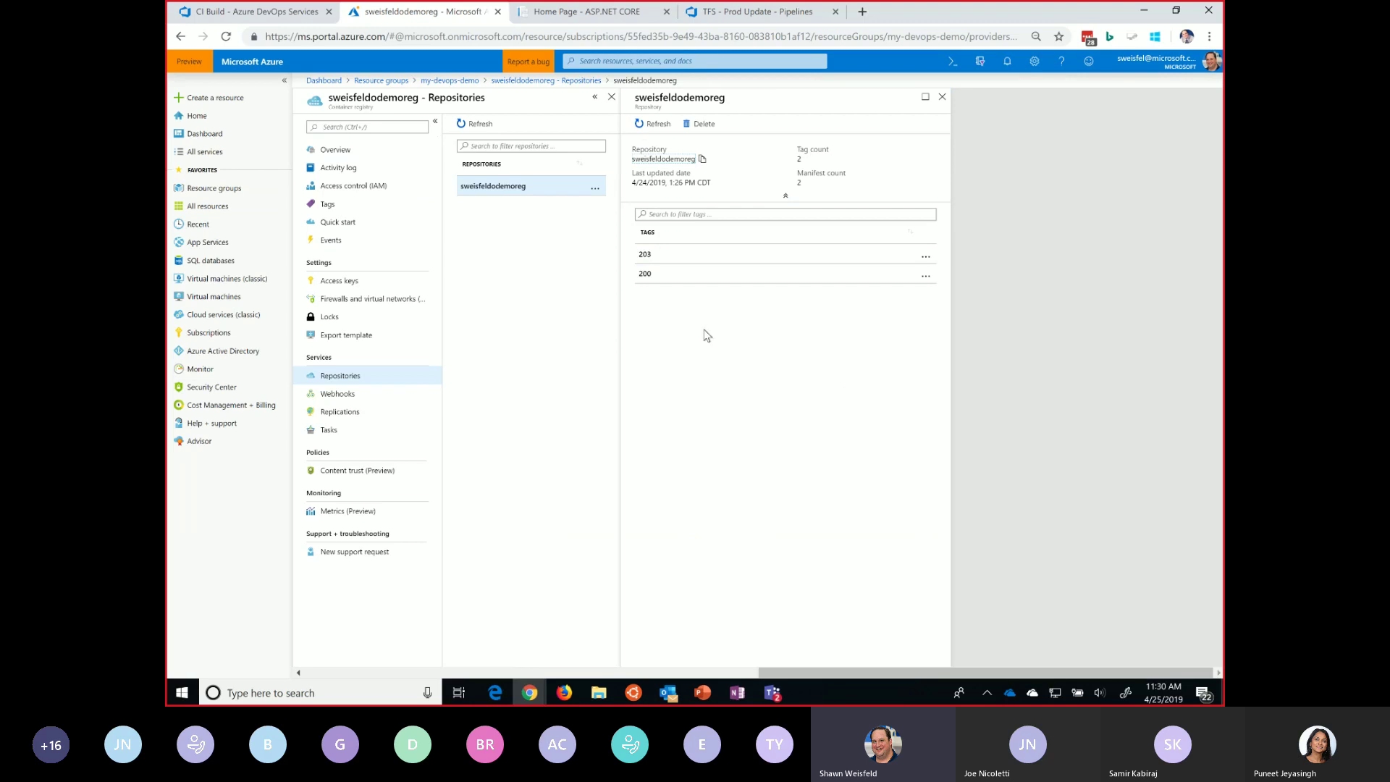
# Step: Switch back to Azure DevOps and view the job log of the CI Build run for Merged PR 8
pyautogui.click(247, 13)
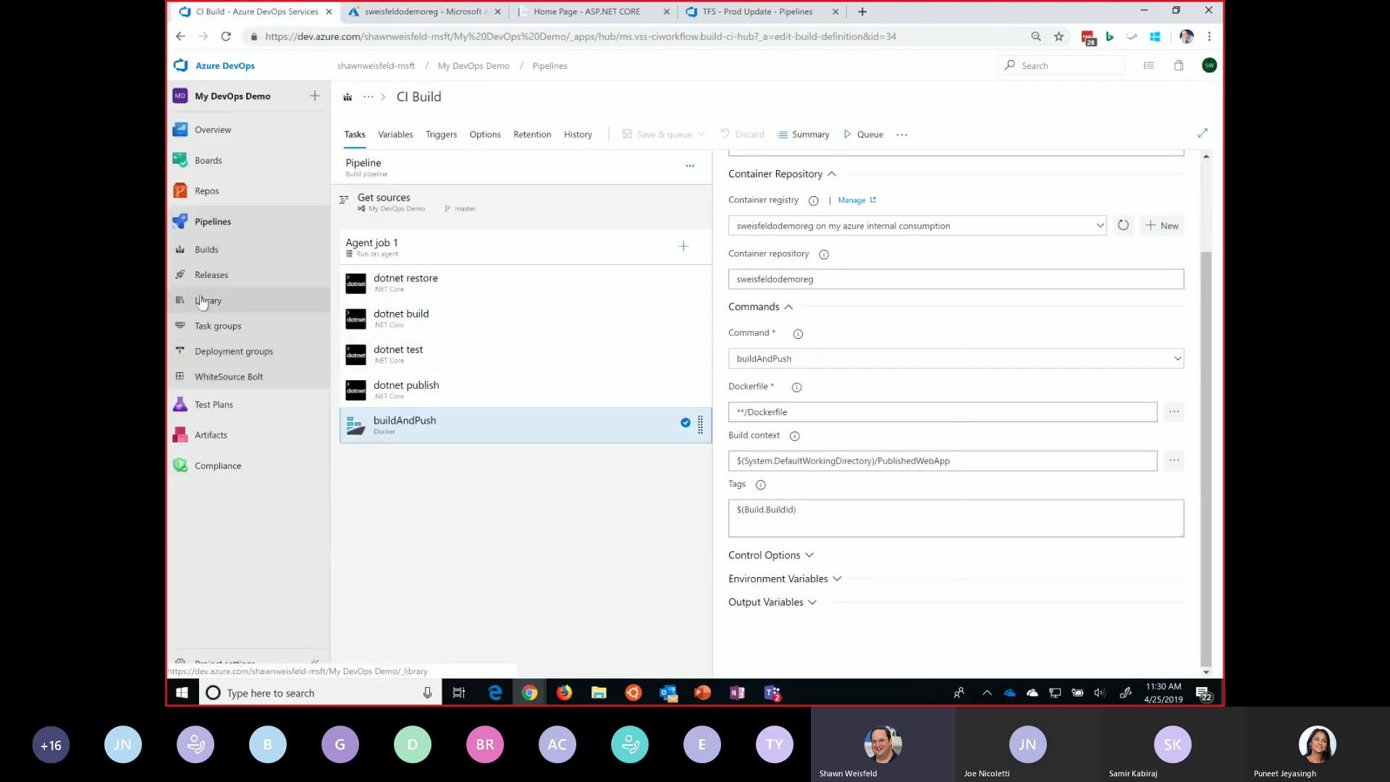
pyautogui.click(207, 259)
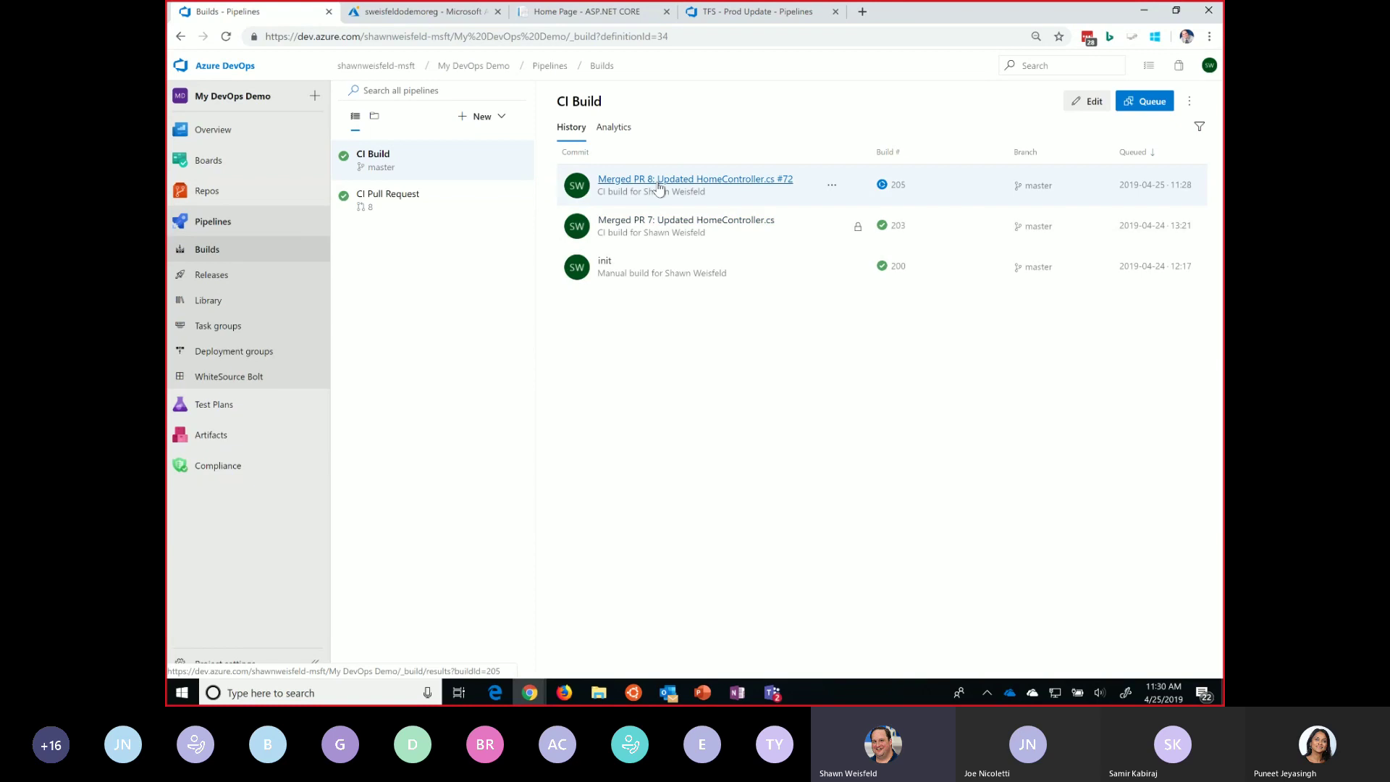
pyautogui.click(658, 186)
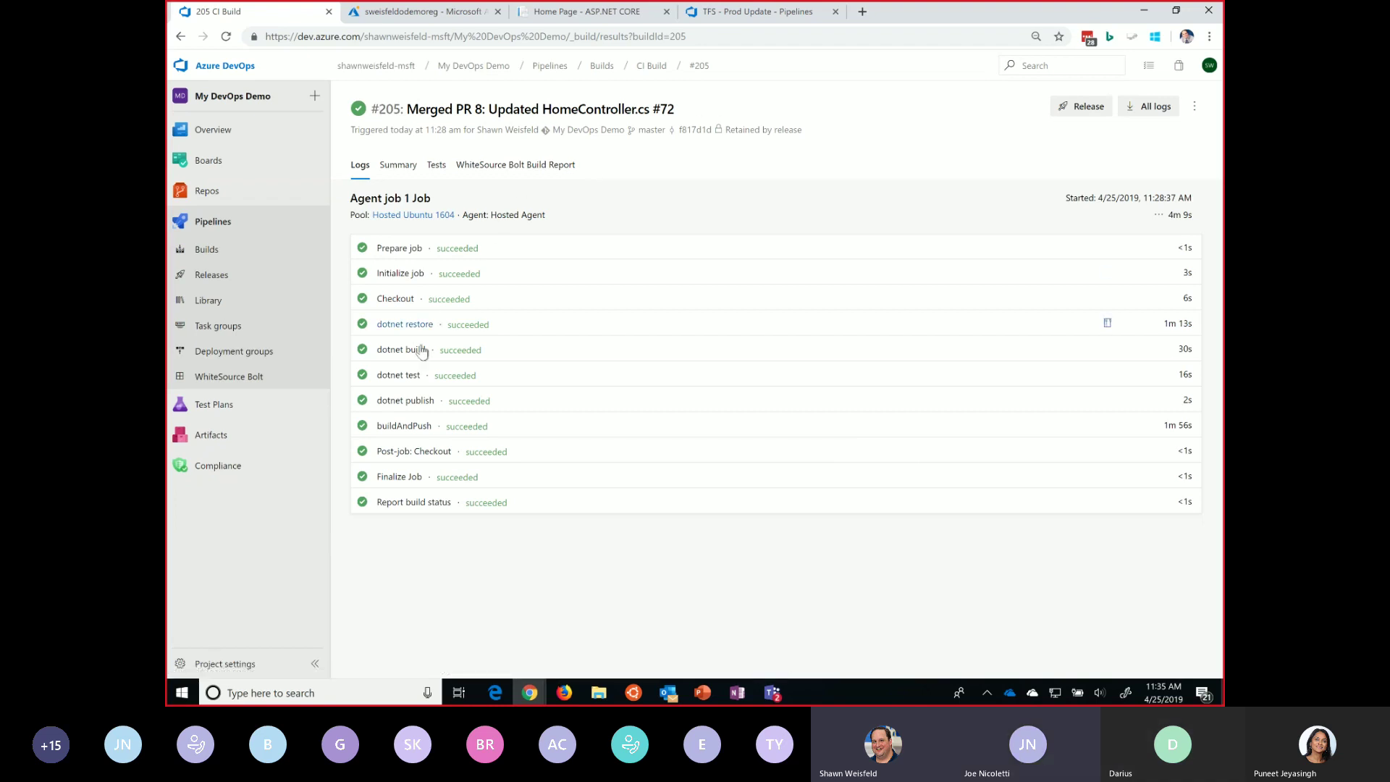
# Step: Check the CI Build history, and refresh the container registry repository's tags in the Azure portal
pyautogui.click(209, 251)
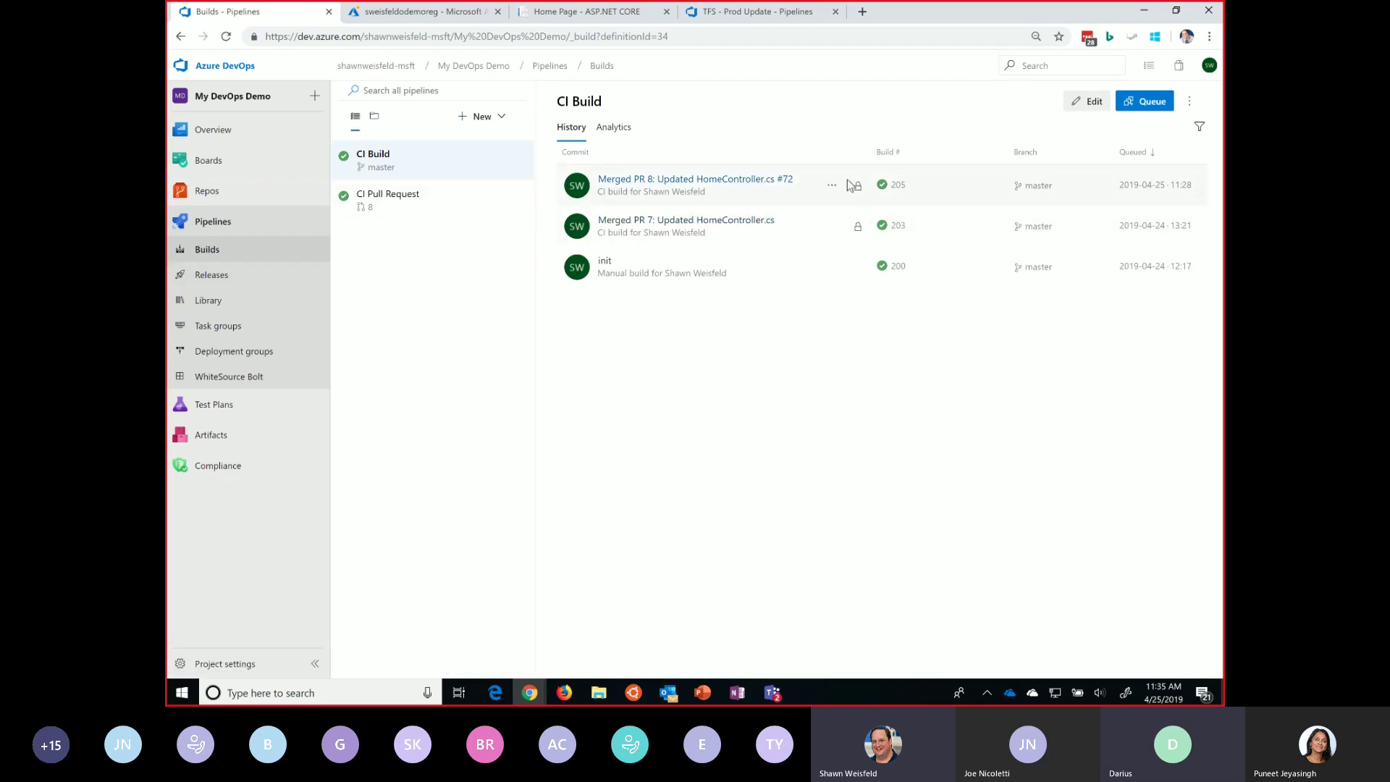
pyautogui.click(408, 12)
pyautogui.click(658, 127)
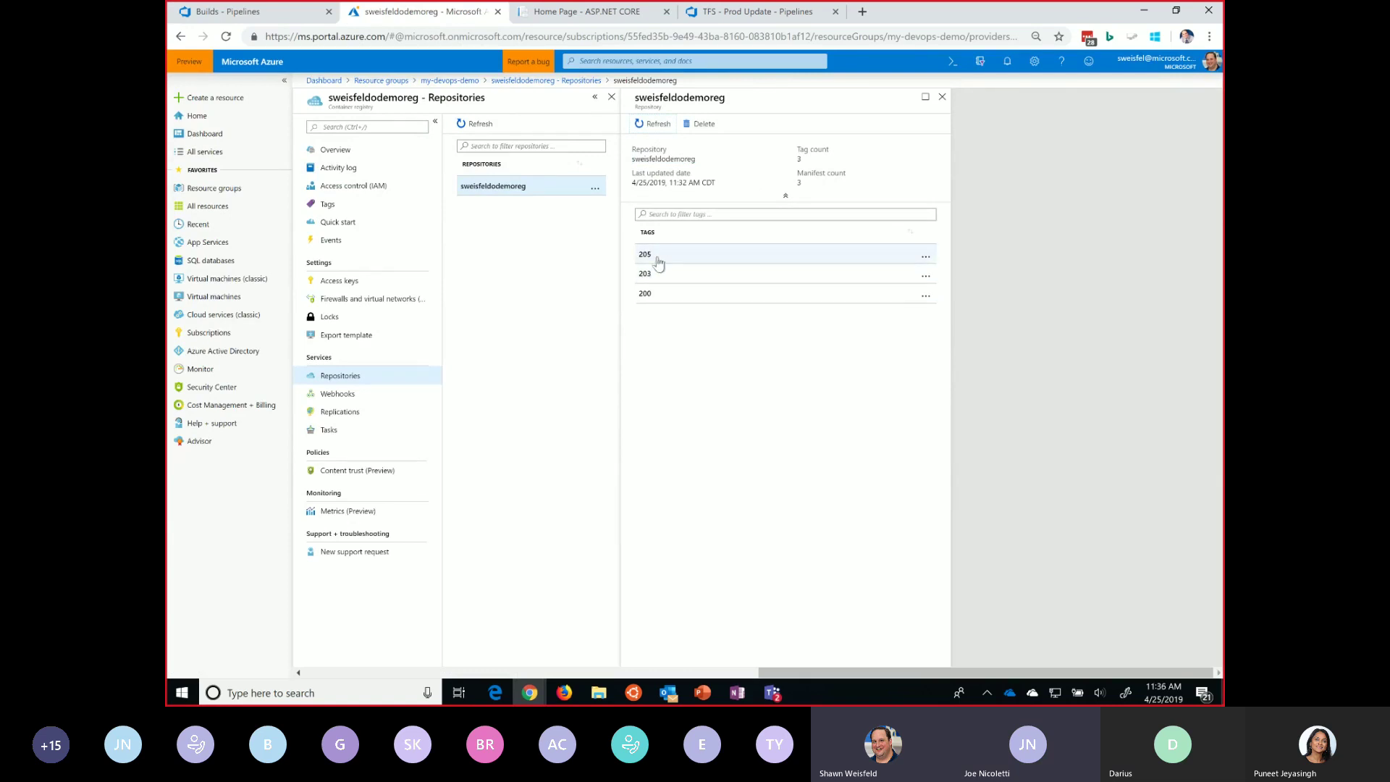
# Step: Return to Azure DevOps and open the pending pre-deployment approval for the Test stage of Release-2
pyautogui.click(253, 16)
pyautogui.click(201, 276)
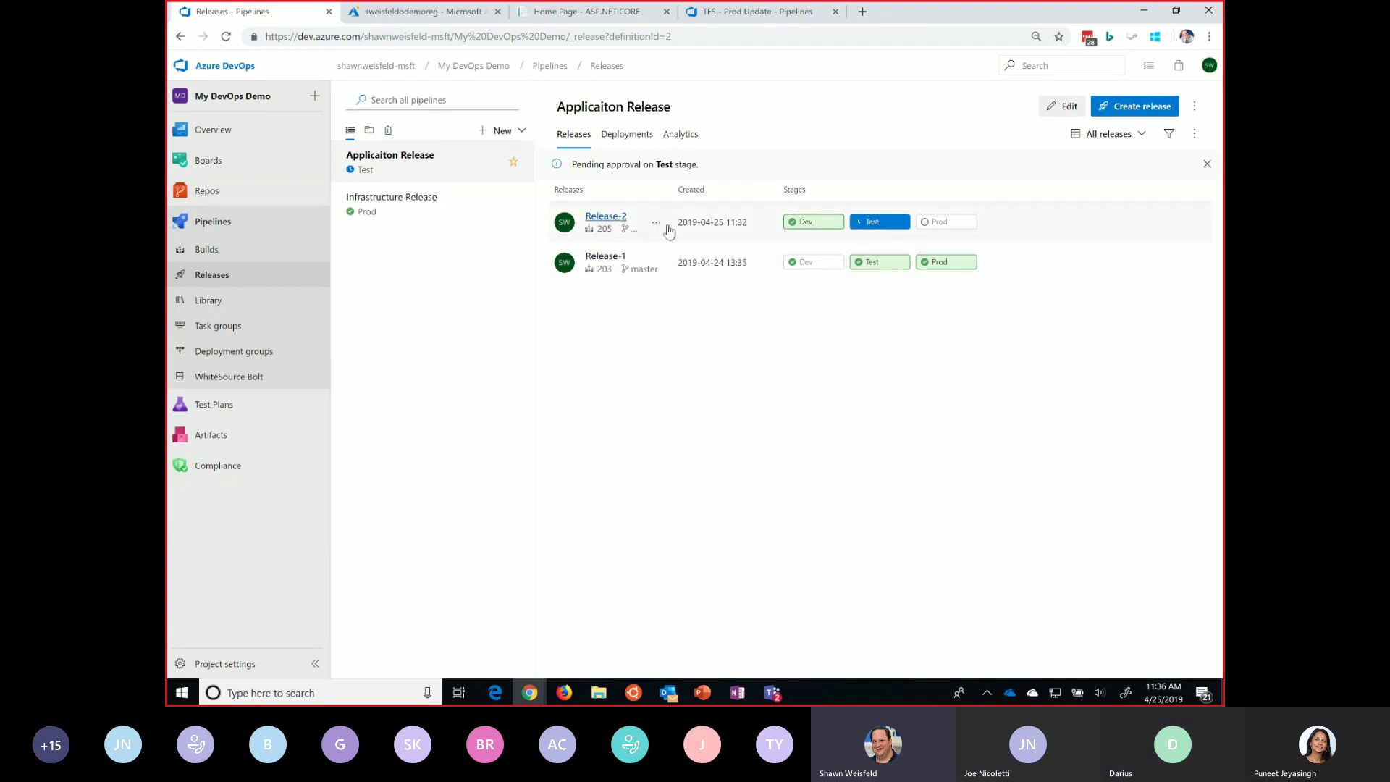
pyautogui.click(863, 227)
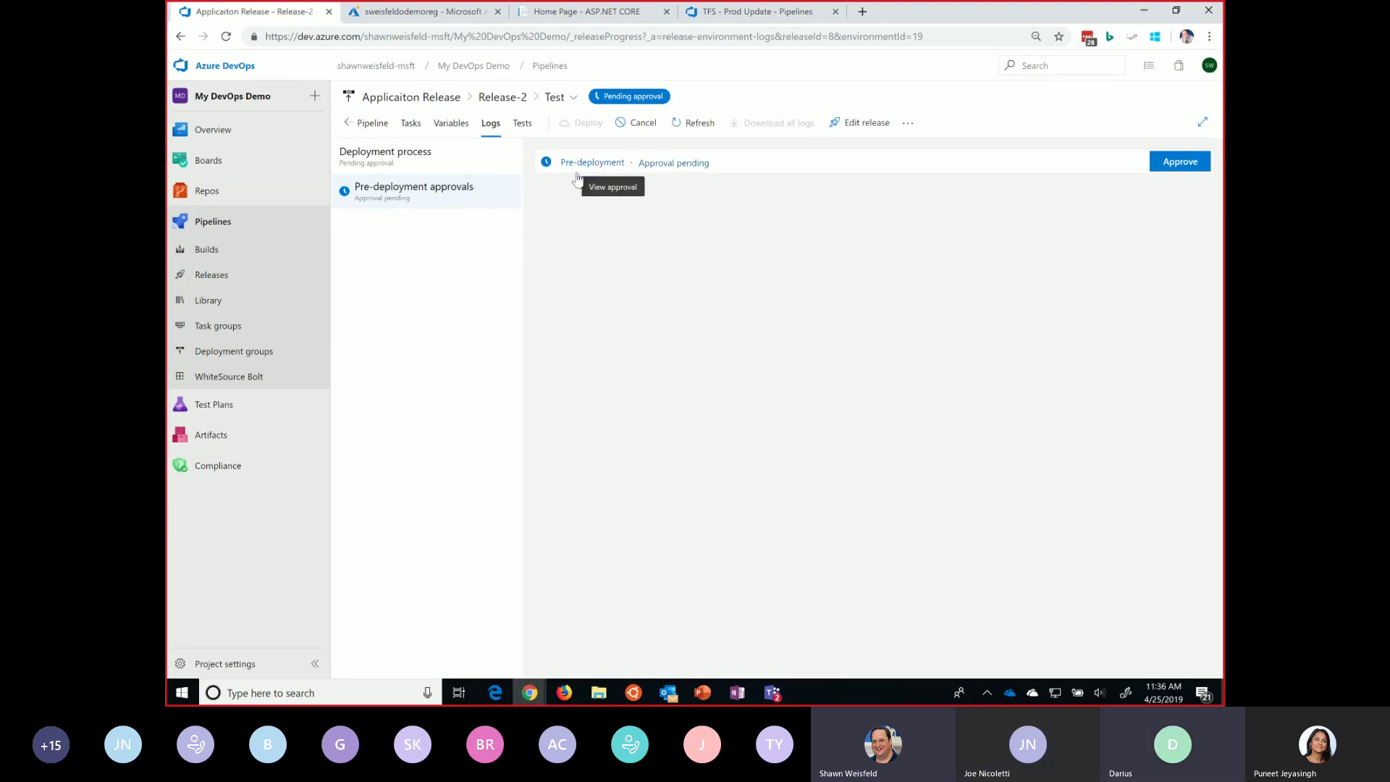
pyautogui.click(1164, 162)
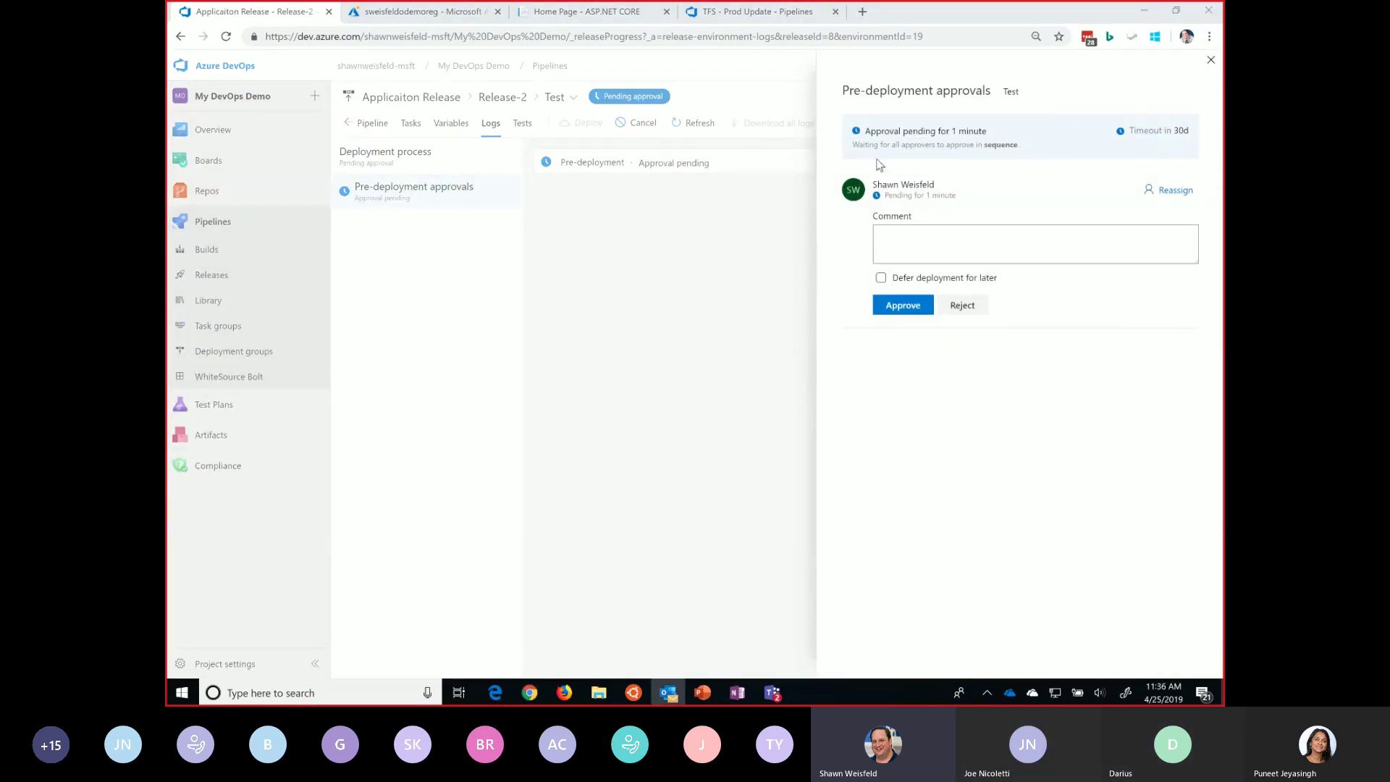
# Step: Check the option to defer the deployment, leave it off, and approve Release-2's deployment to the Test stage
pyautogui.moveTo(872, 129); pyautogui.dragTo(1046, 136)
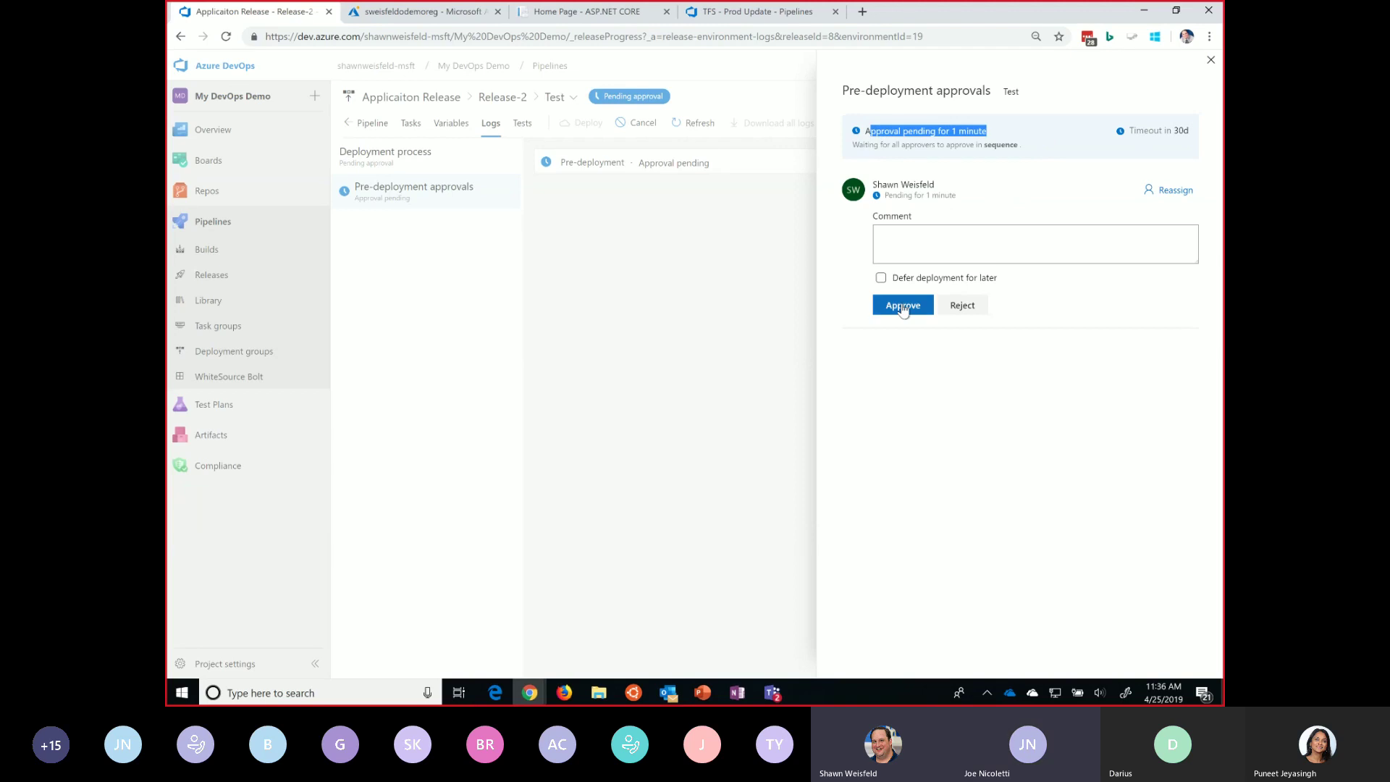
pyautogui.click(906, 278)
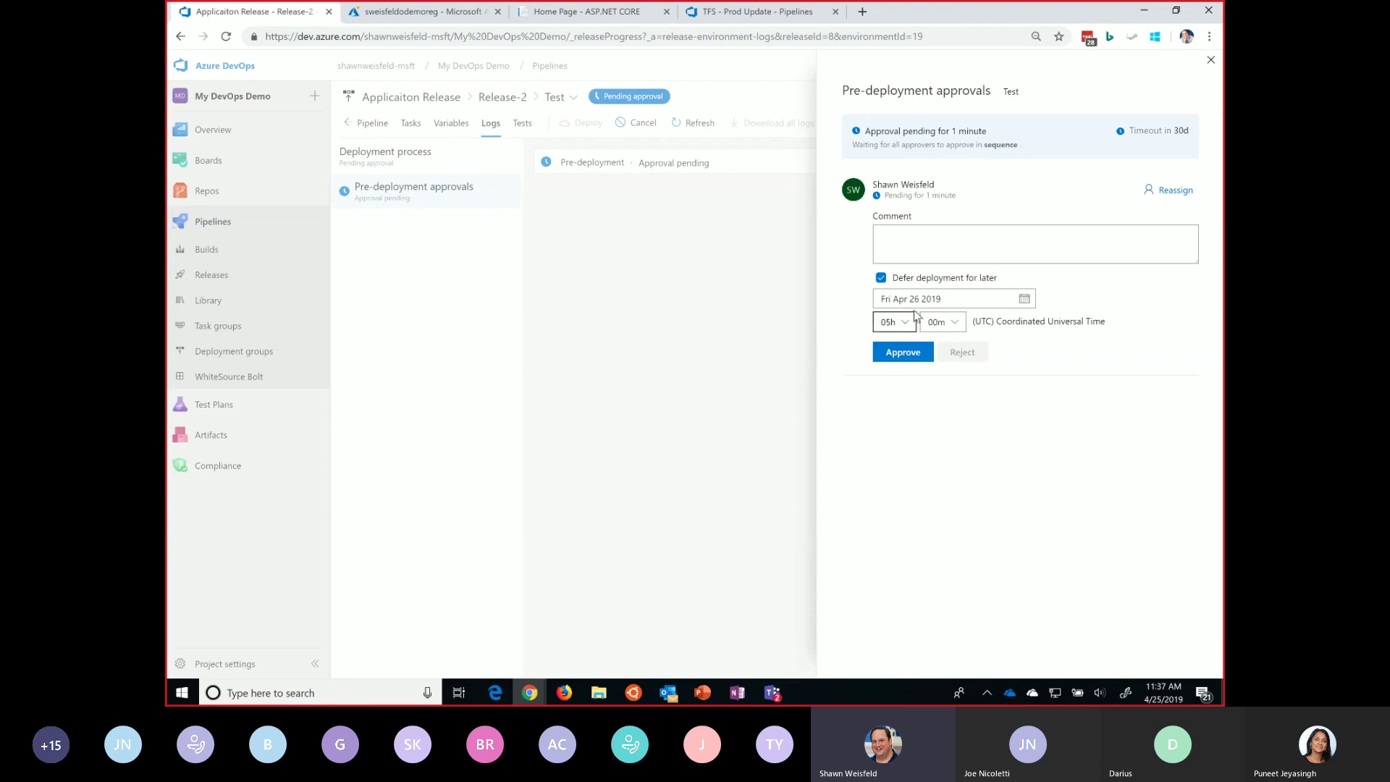
pyautogui.click(881, 278)
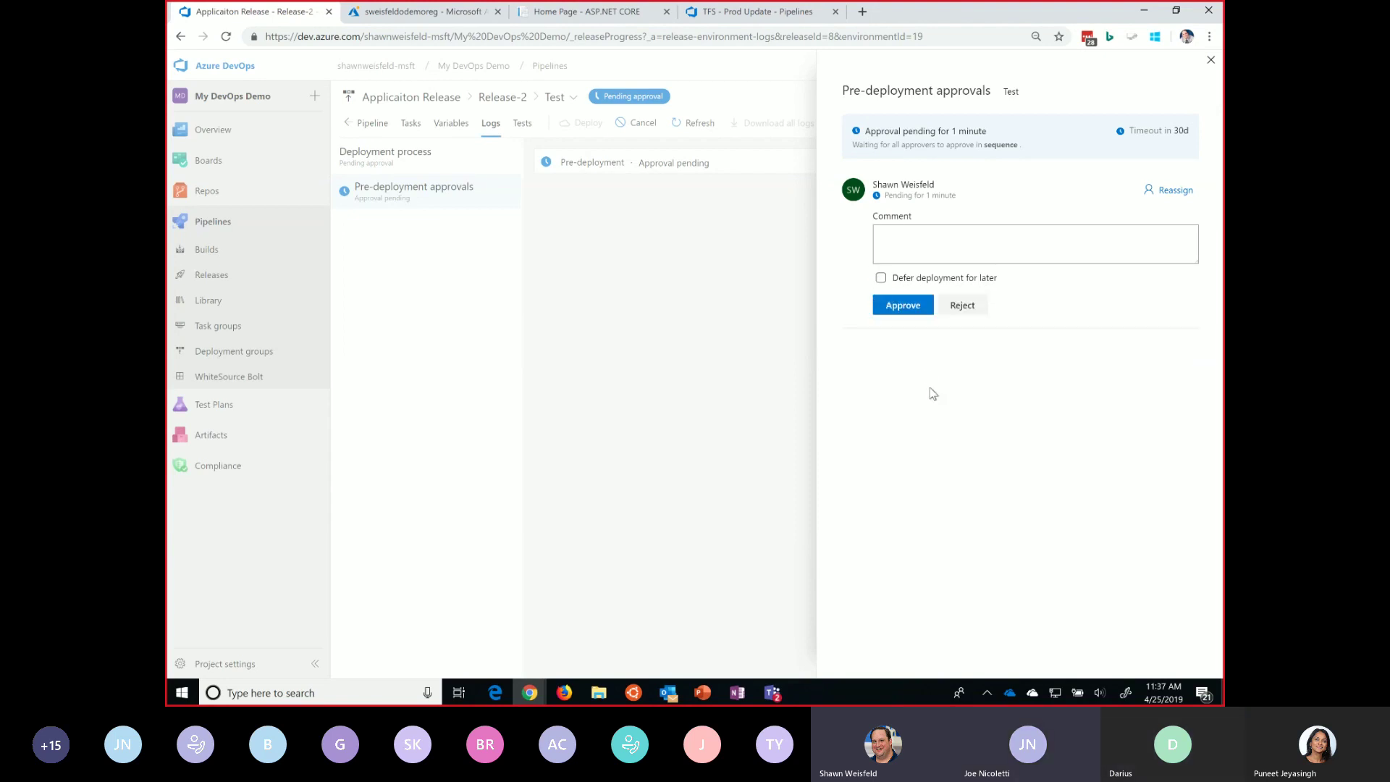
pyautogui.click(916, 307)
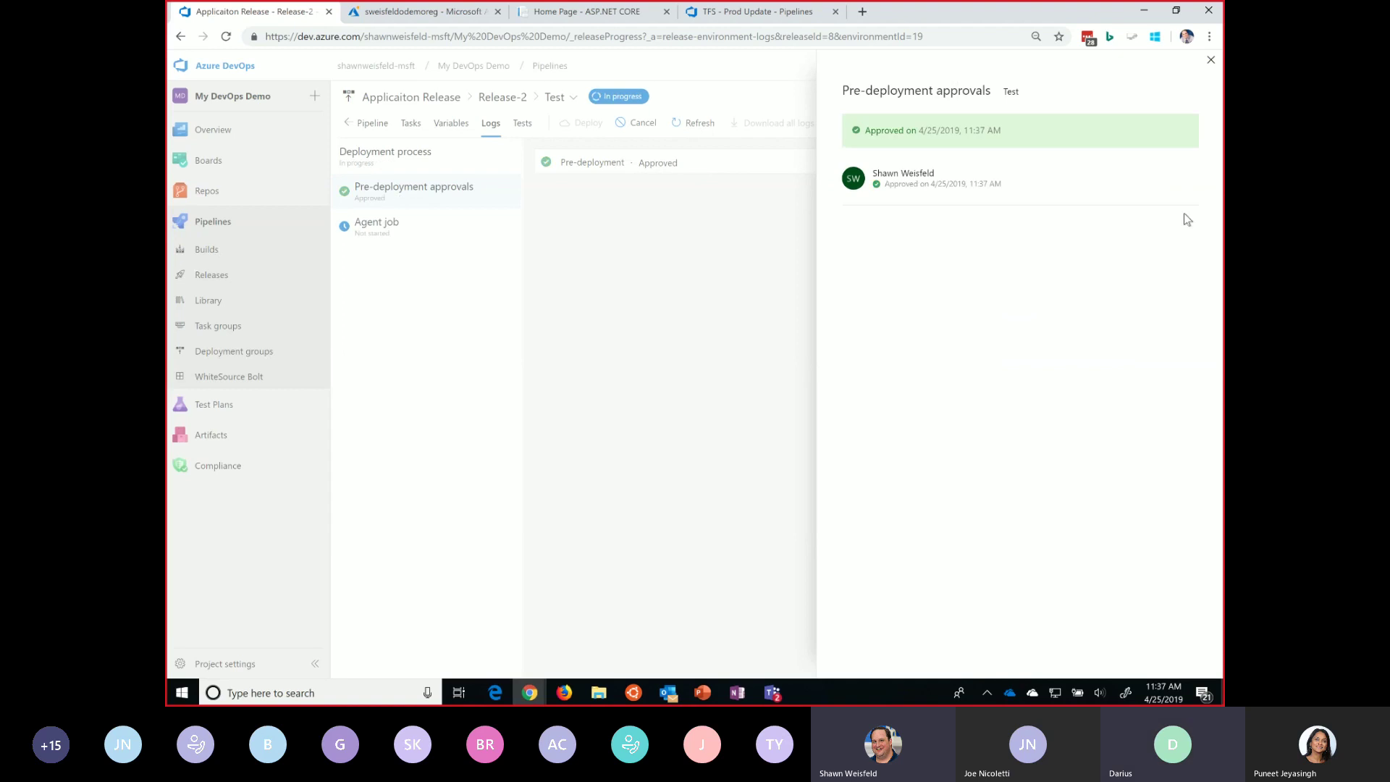
pyautogui.click(1209, 61)
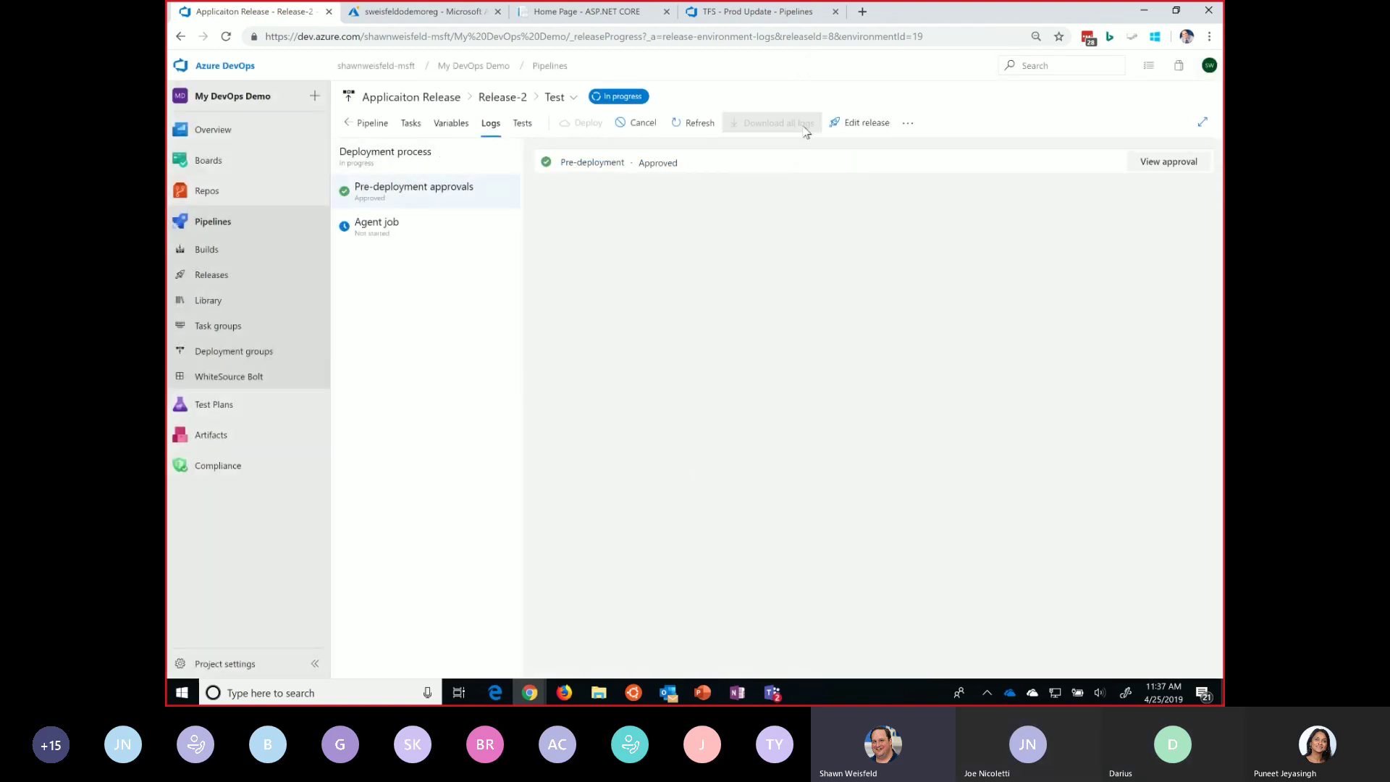
# Step: Open the Applicaiton Release pipeline definition and examine the Test stage's pre-deployment conditions and approvers
pyautogui.click(207, 276)
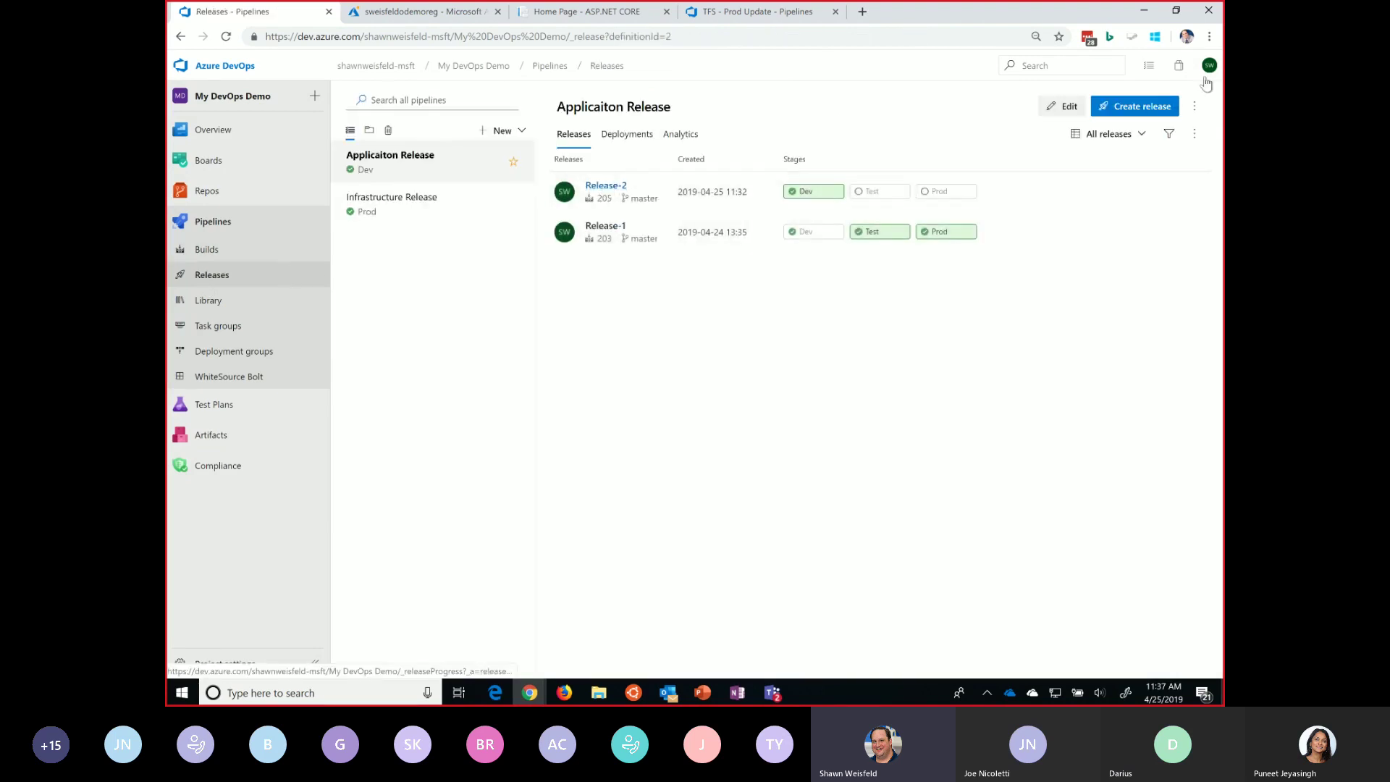
pyautogui.click(1058, 106)
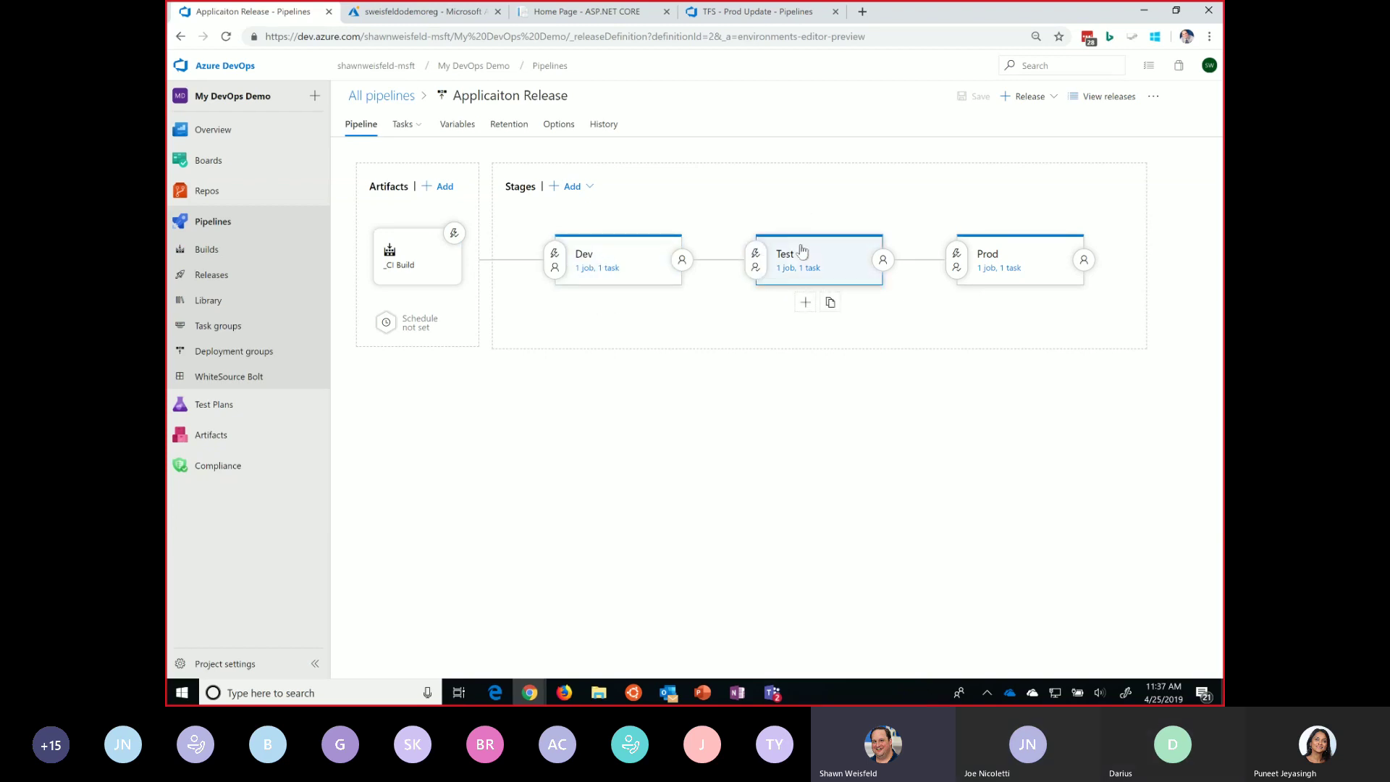
pyautogui.click(753, 263)
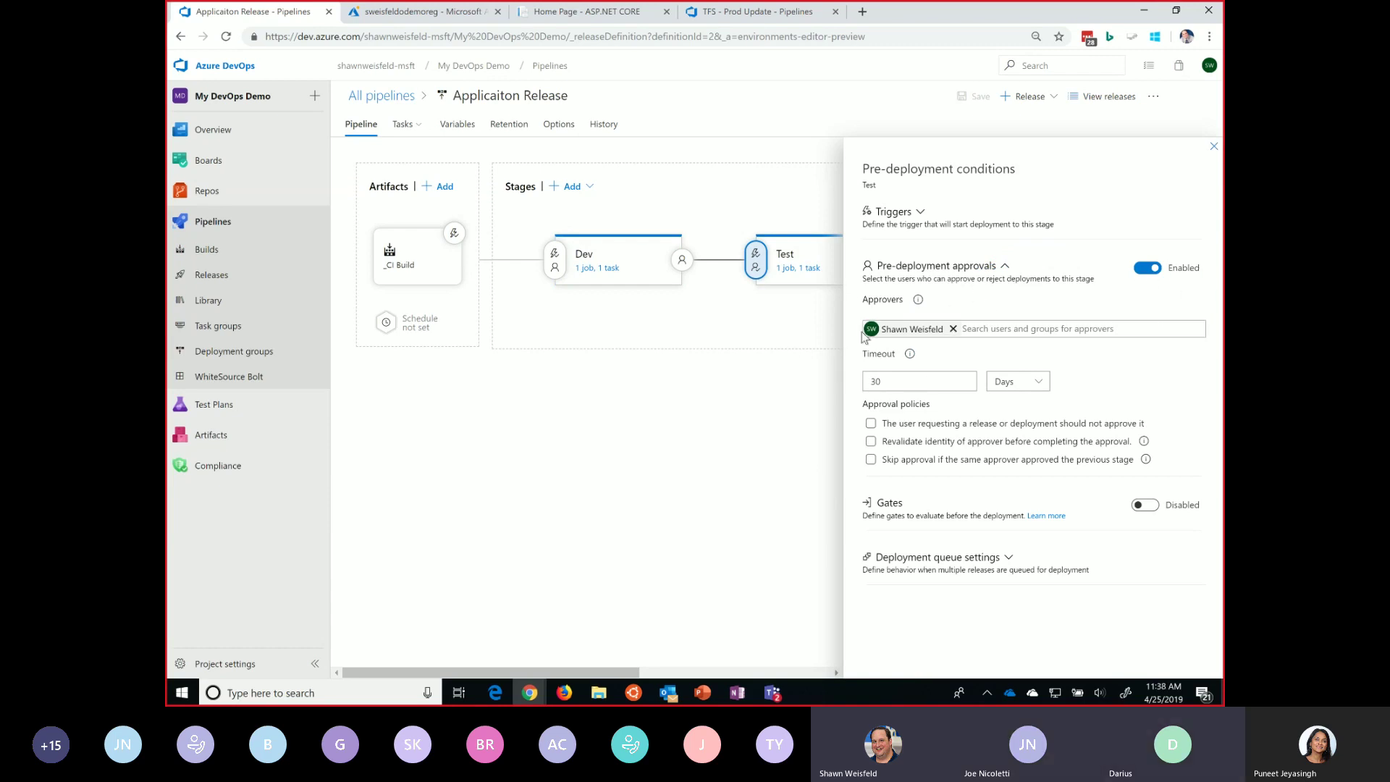
pyautogui.click(1214, 150)
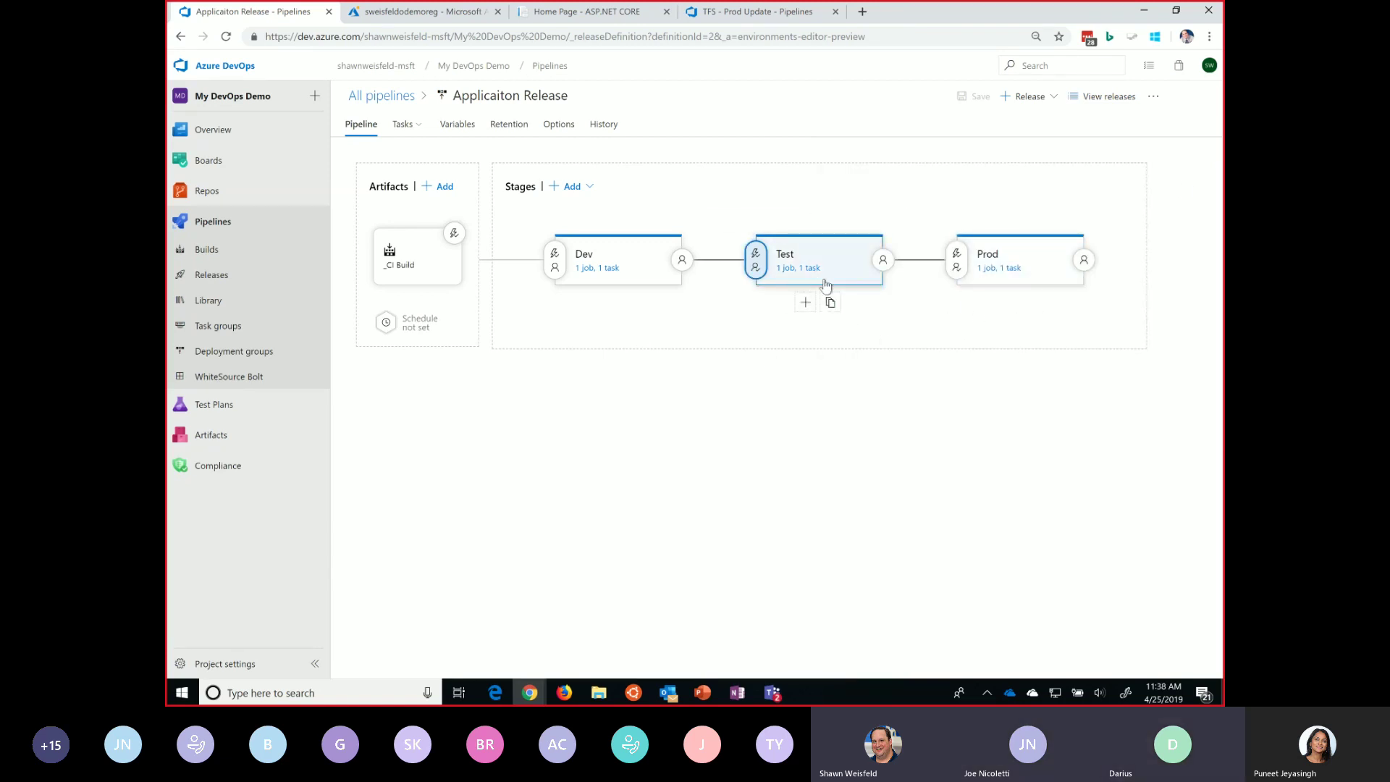
# Step: Examine the settings of the Azure App Service Deploy task in the release pipeline's Dev stage
pyautogui.click(595, 269)
pyautogui.click(465, 243)
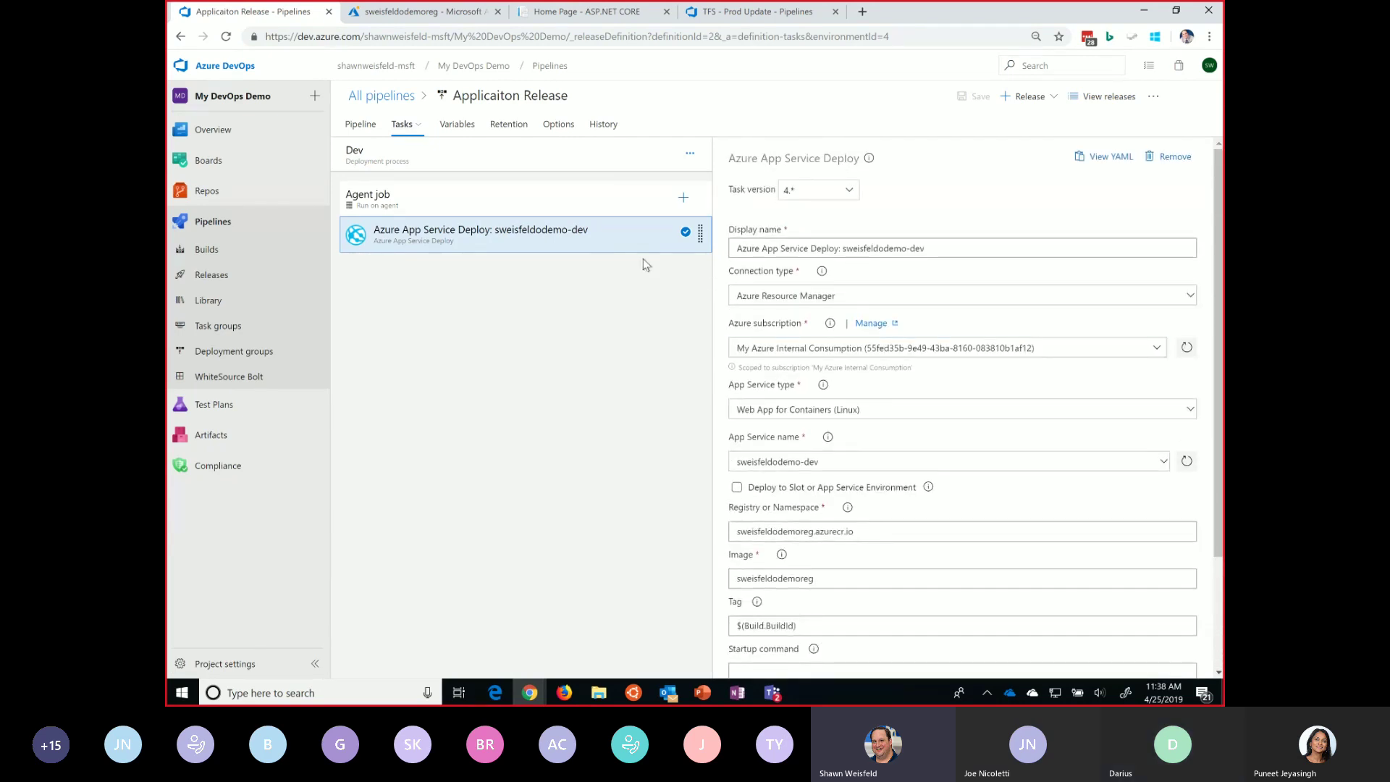
pyautogui.scroll(-1, 830, 438)
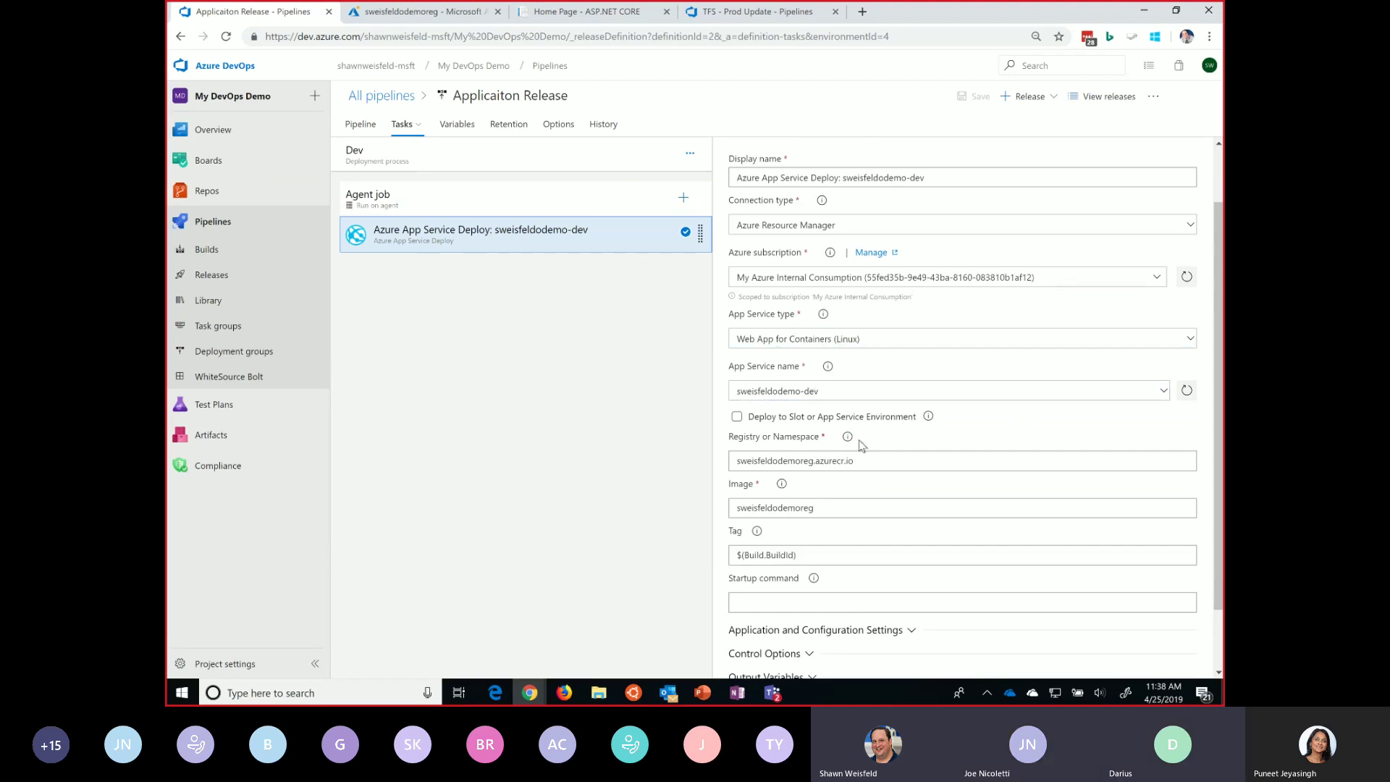
# Step: Check the image tag of the Dev stage's deploy task and browse all tasks available for its agent job
pyautogui.scroll(-1, 810, 401)
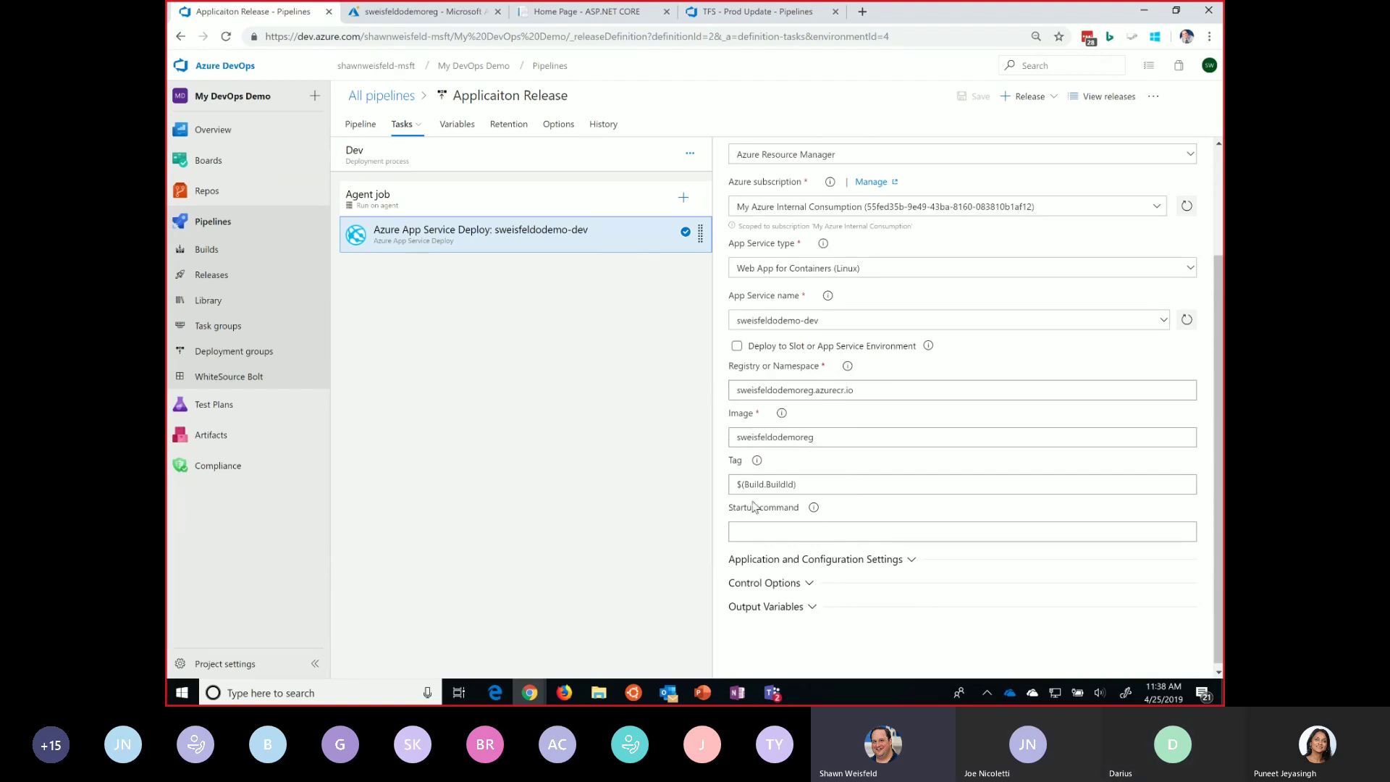
pyautogui.moveTo(810, 484); pyautogui.dragTo(722, 486)
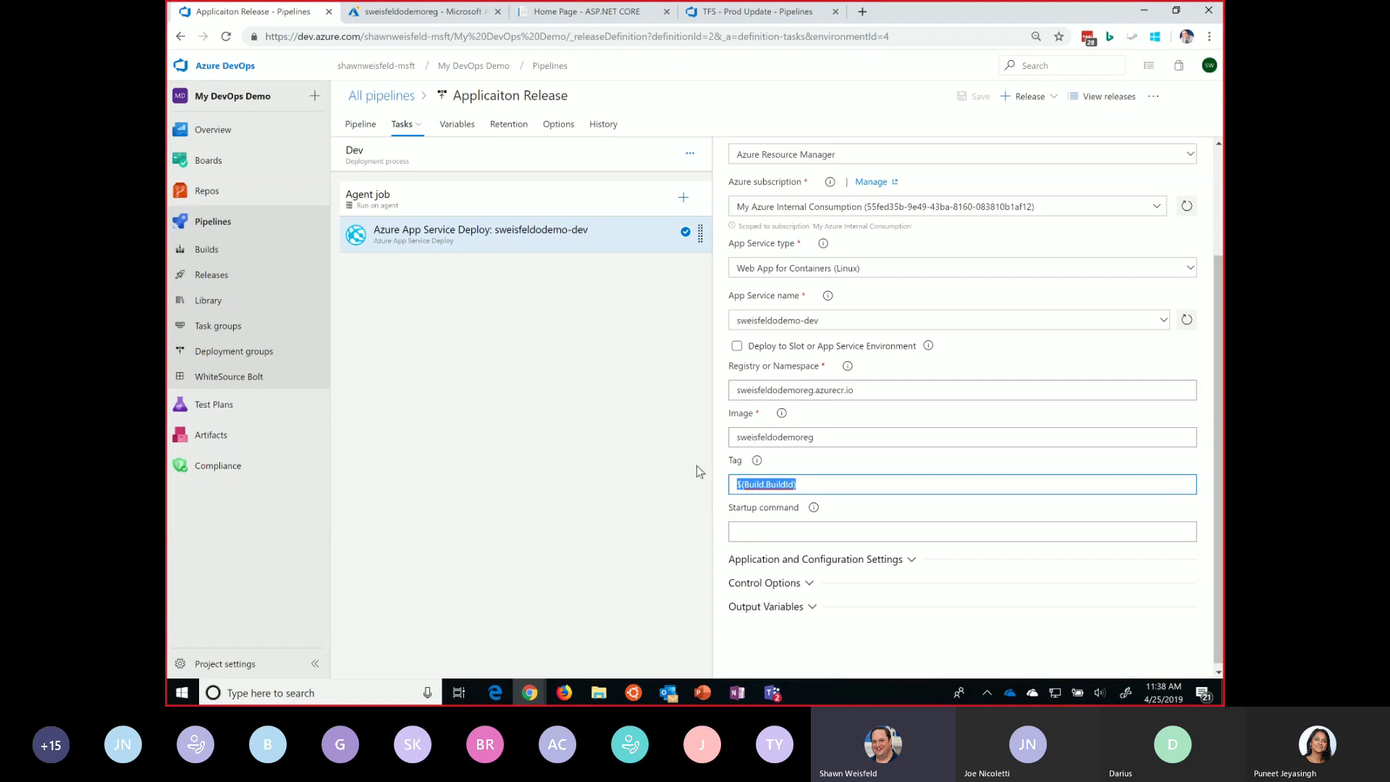
pyautogui.click(683, 196)
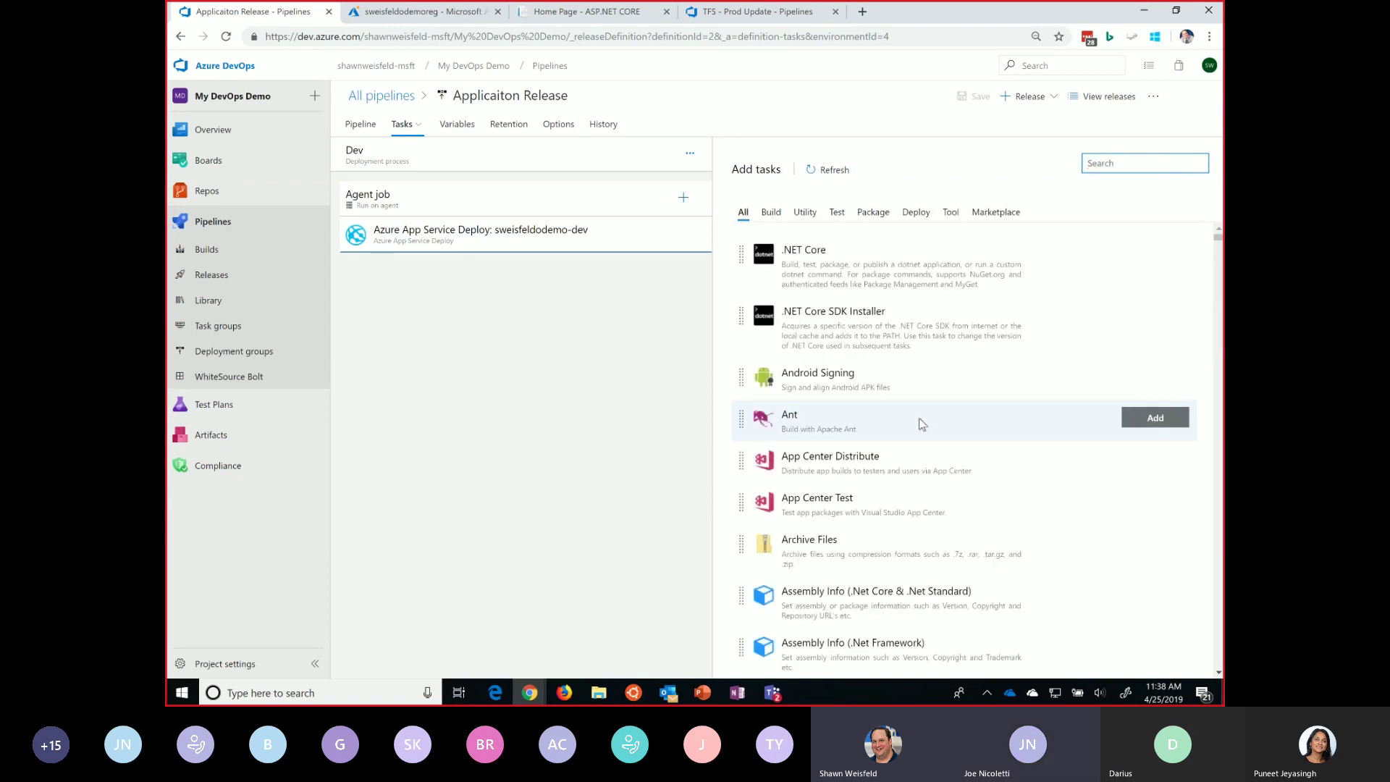
pyautogui.scroll(-7, 1014, 449)
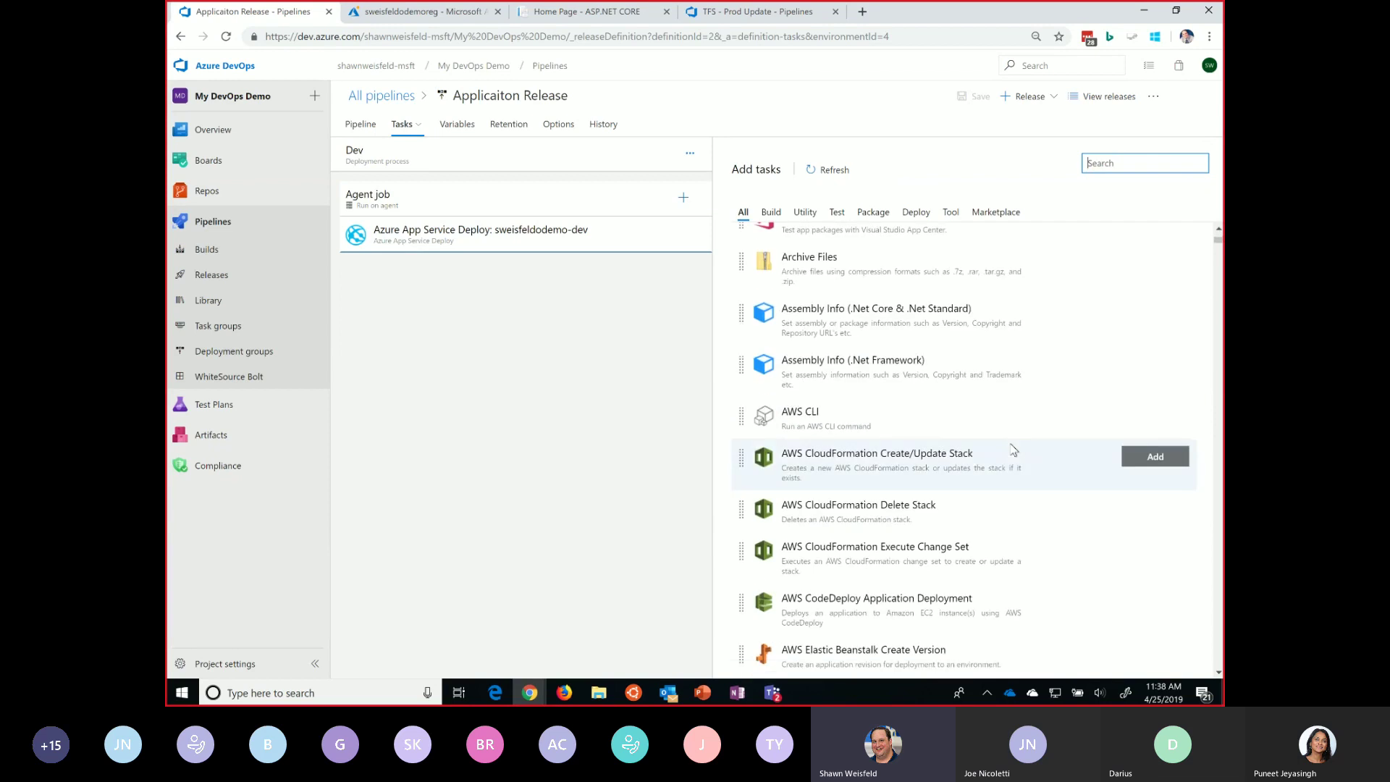
pyautogui.scroll(-10, 1011, 459)
pyautogui.scroll(17, 1011, 463)
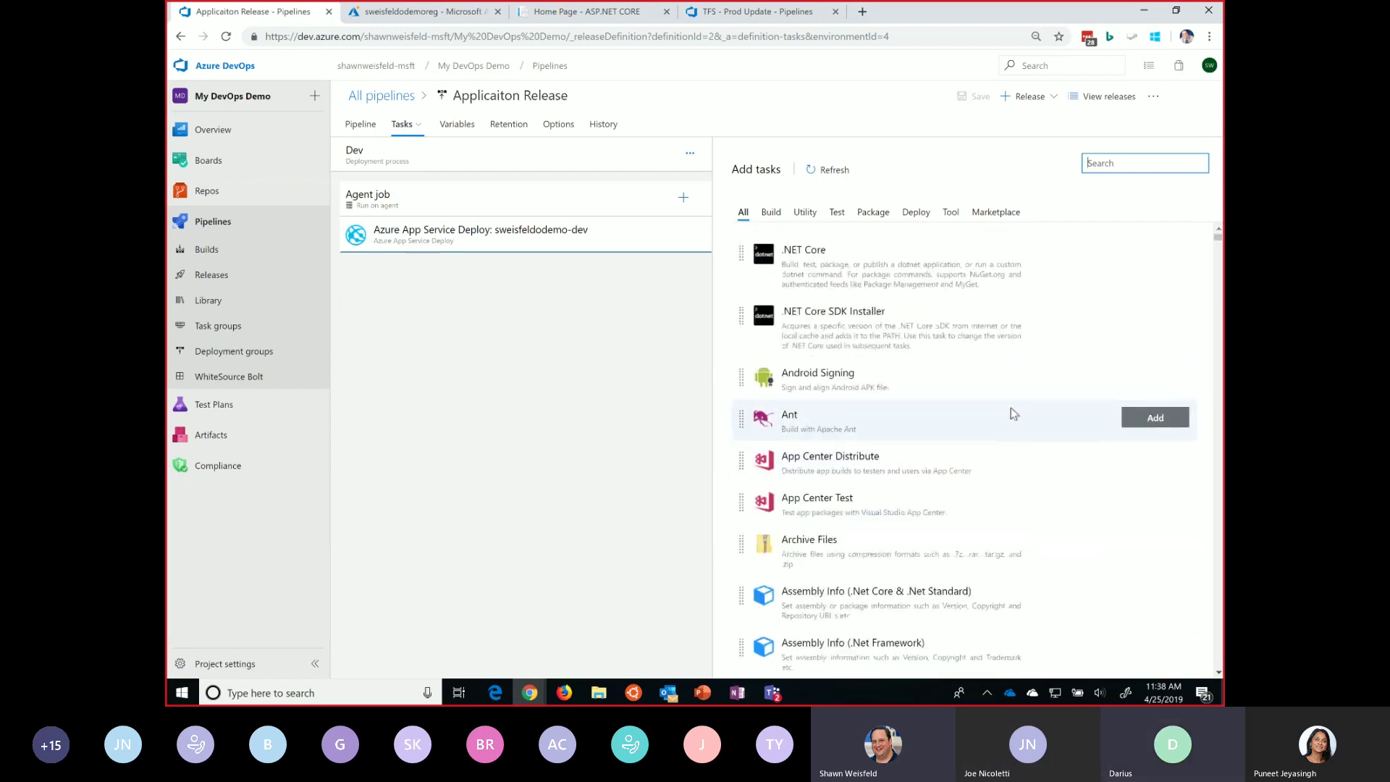
# Step: Browse the Marketplace tasks offered for the Dev stage's agent job, and return to the list of all tasks
pyautogui.click(1004, 213)
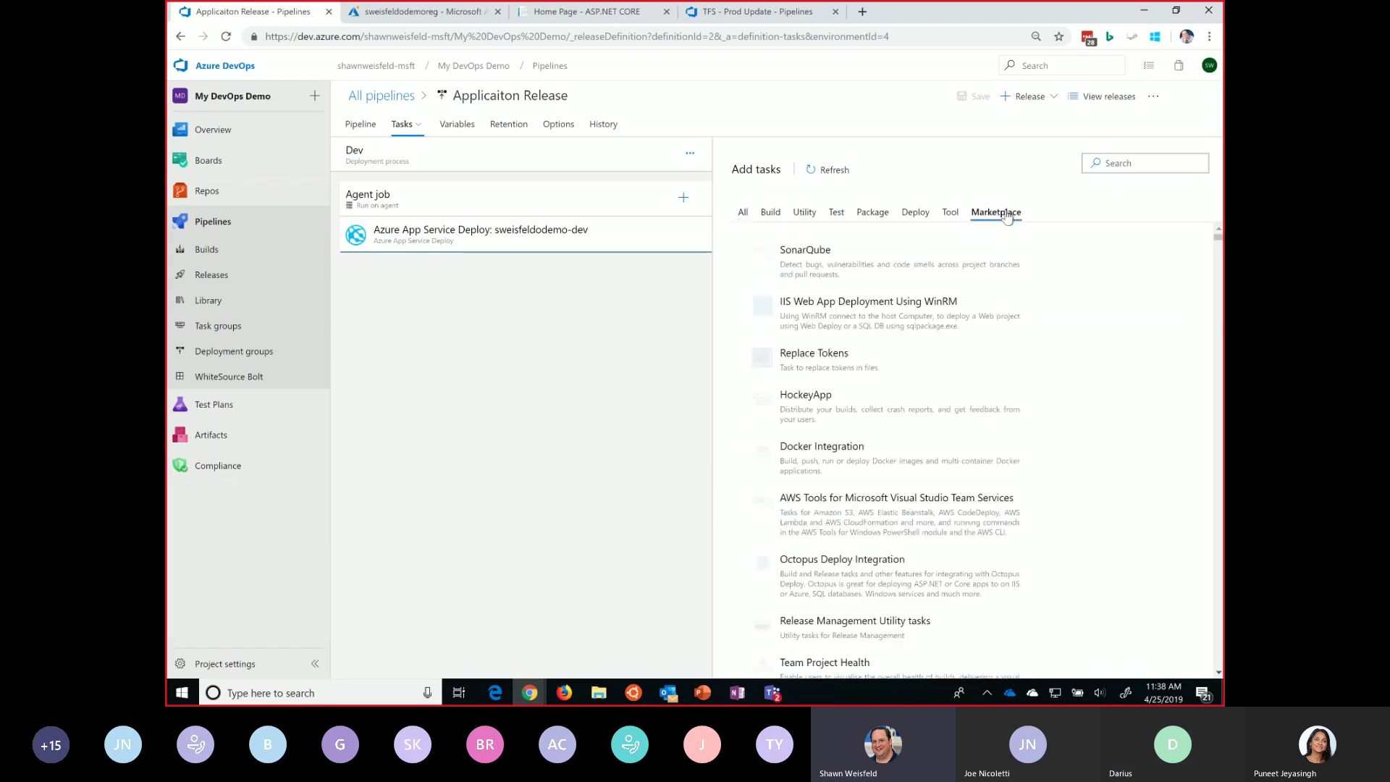
pyautogui.scroll(-2, 939, 323)
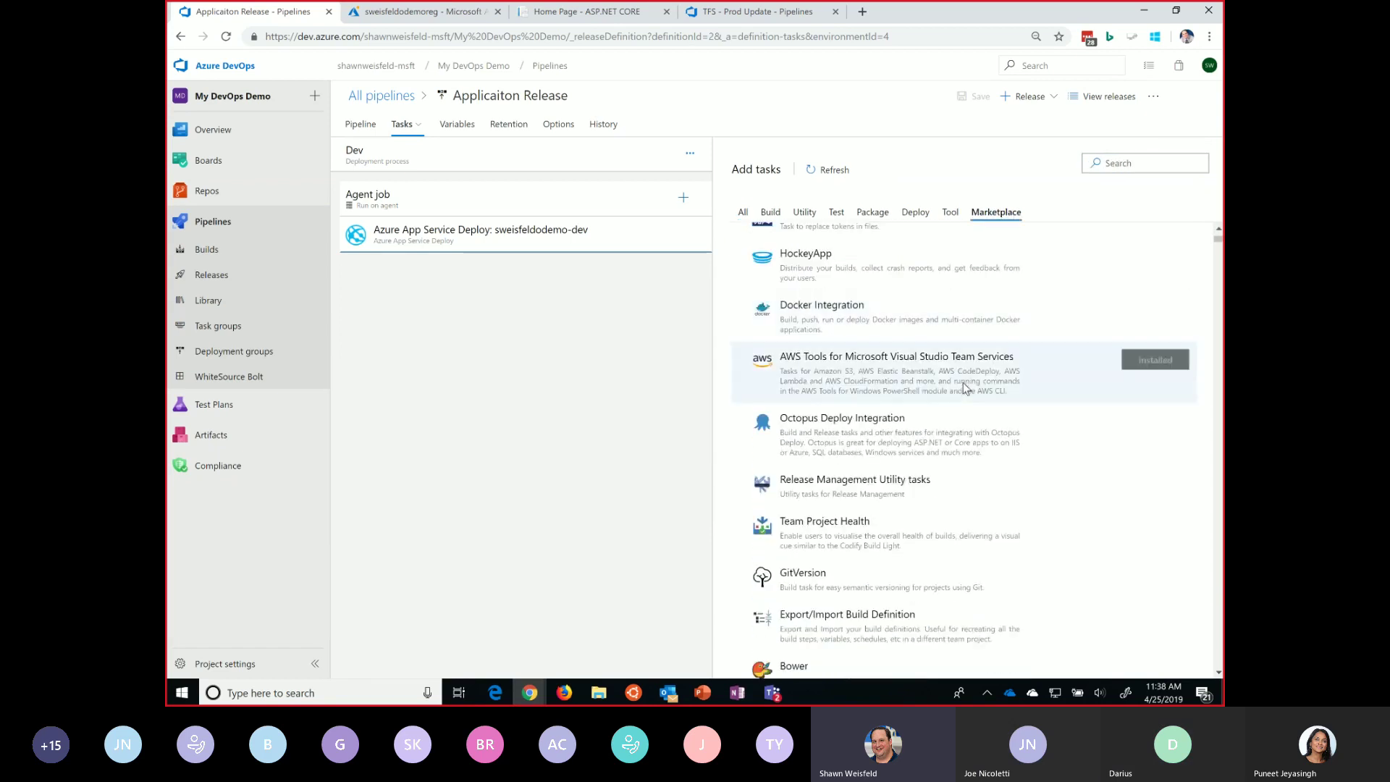
pyautogui.scroll(-2, 993, 415)
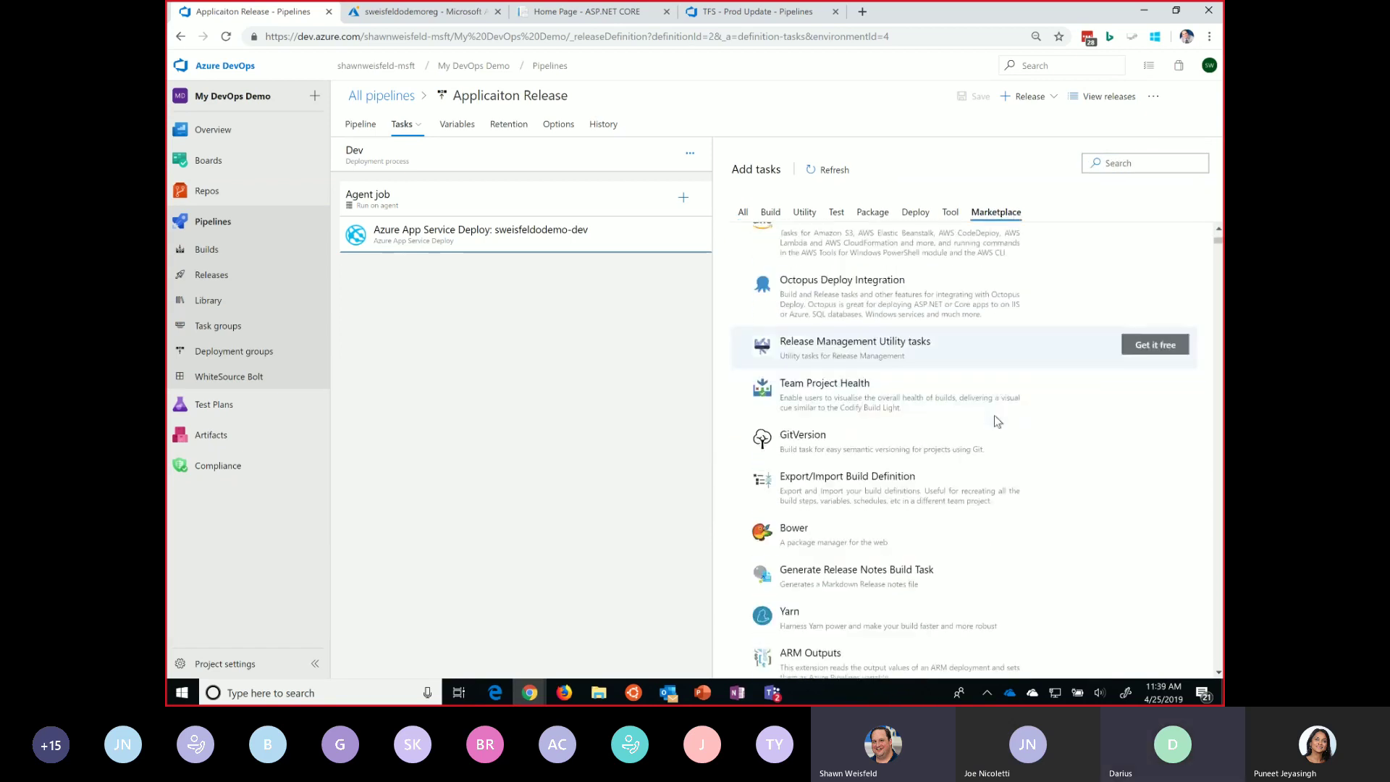
pyautogui.scroll(-3, 1001, 437)
pyautogui.scroll(7, 996, 433)
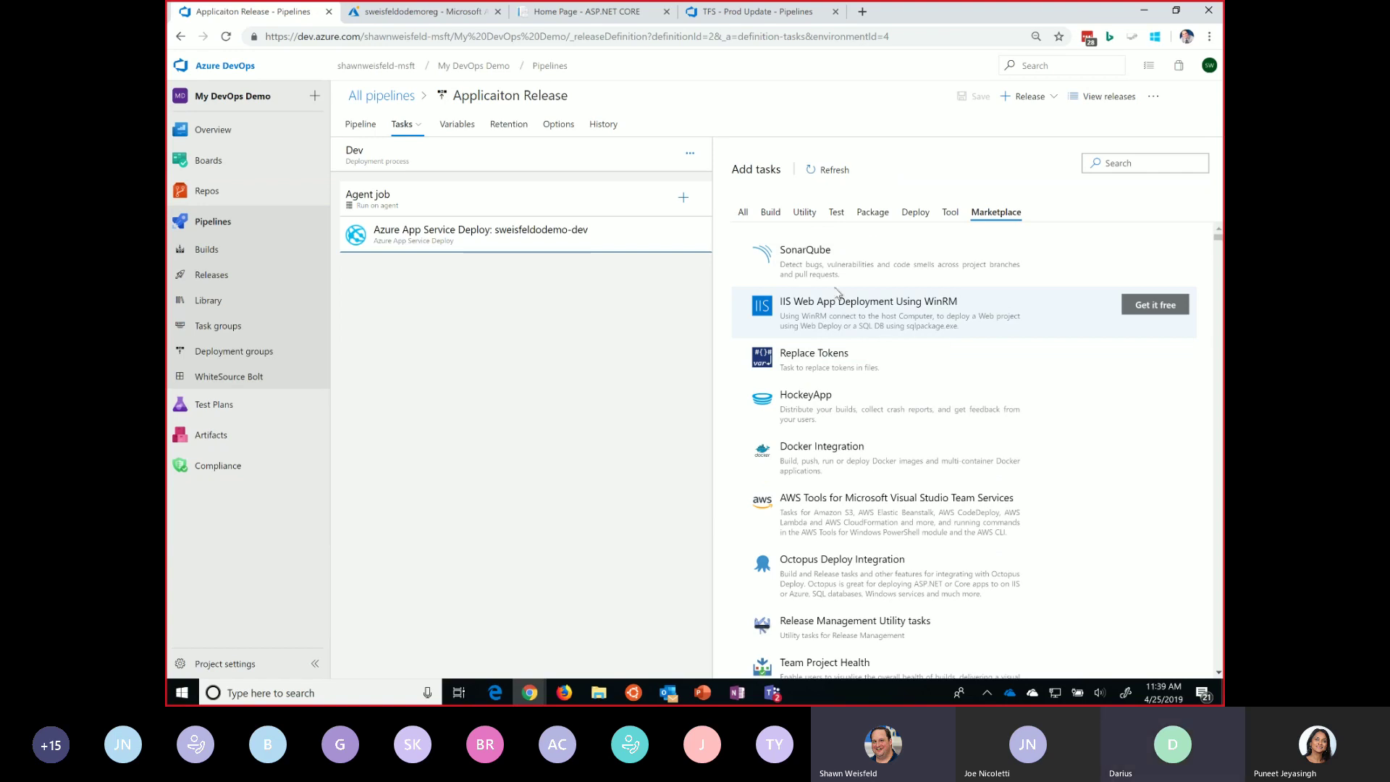
pyautogui.click(744, 212)
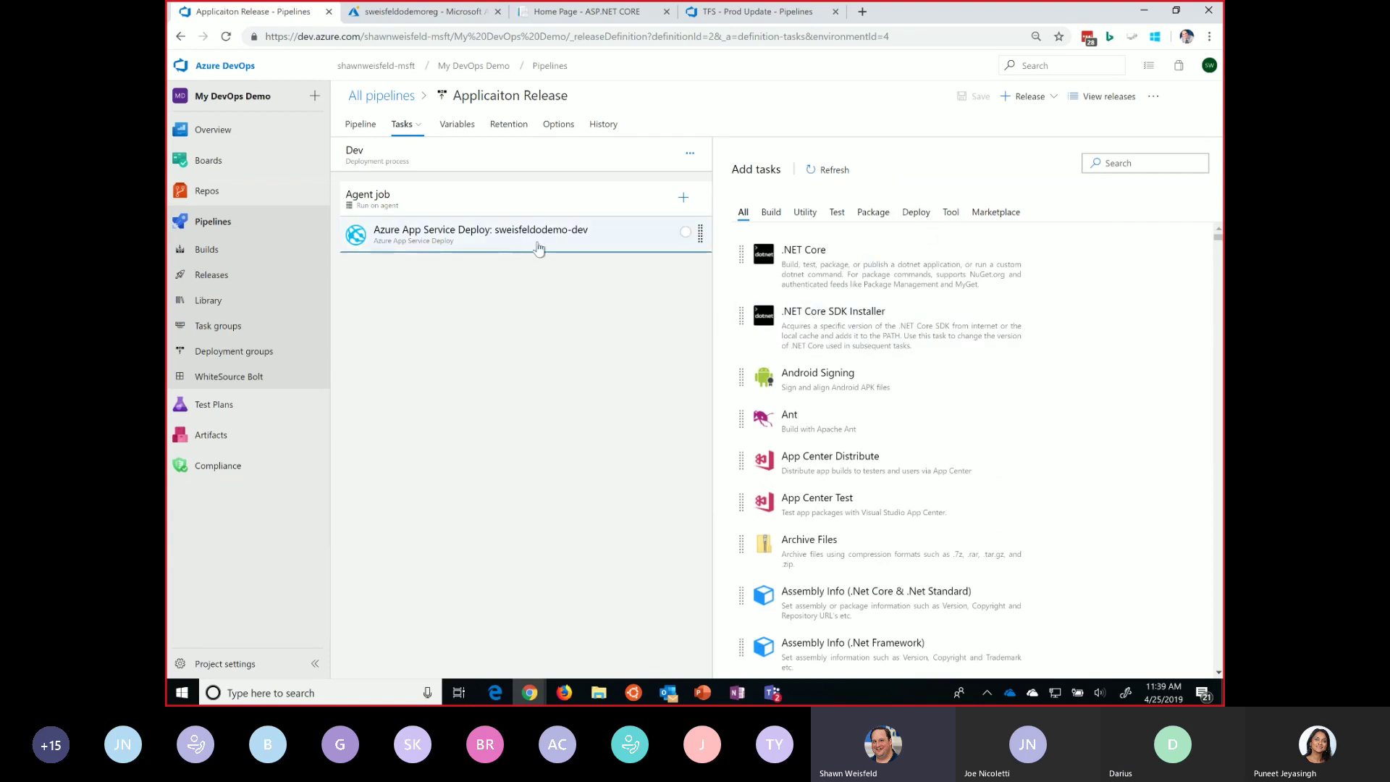
# Step: Examine the Azure App Service Deploy task settings in the Test and Prod stages of the release pipeline
pyautogui.click(406, 127)
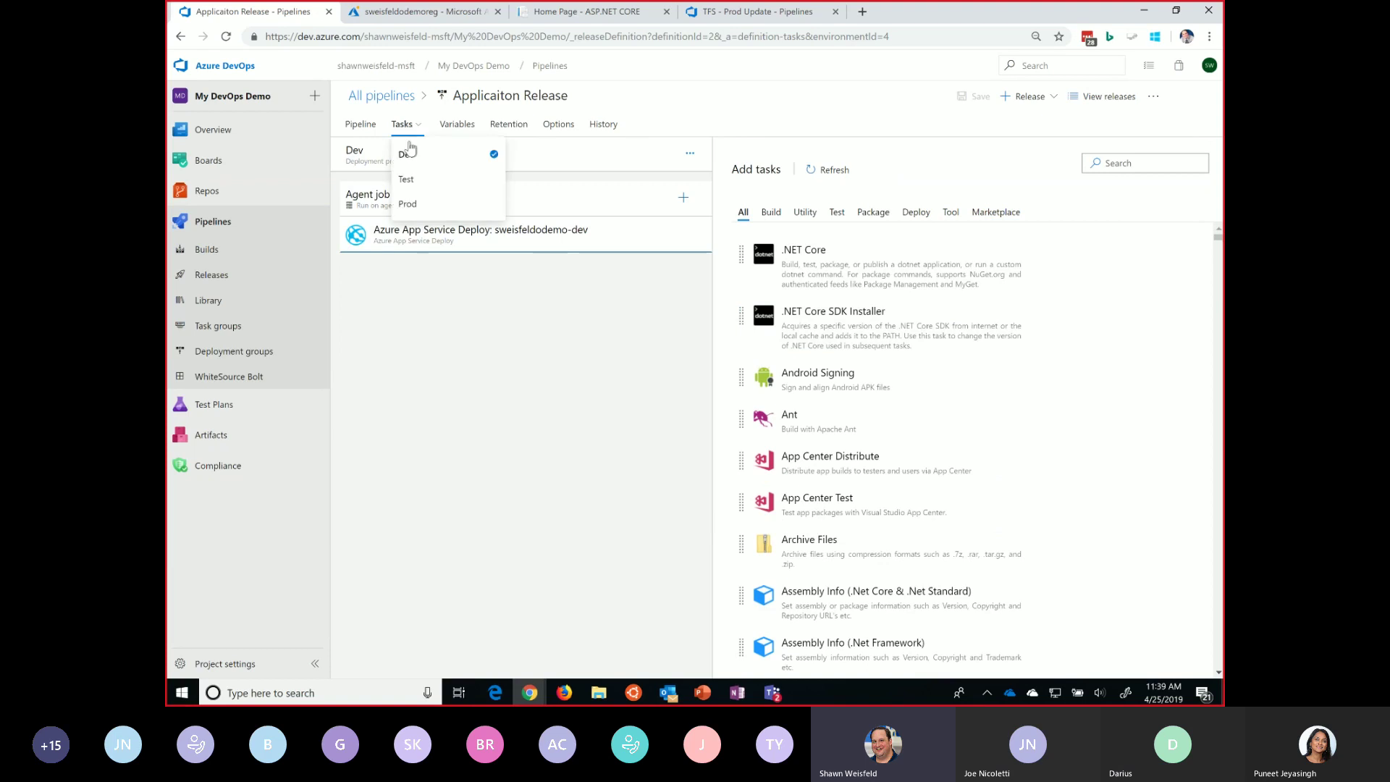
pyautogui.click(405, 179)
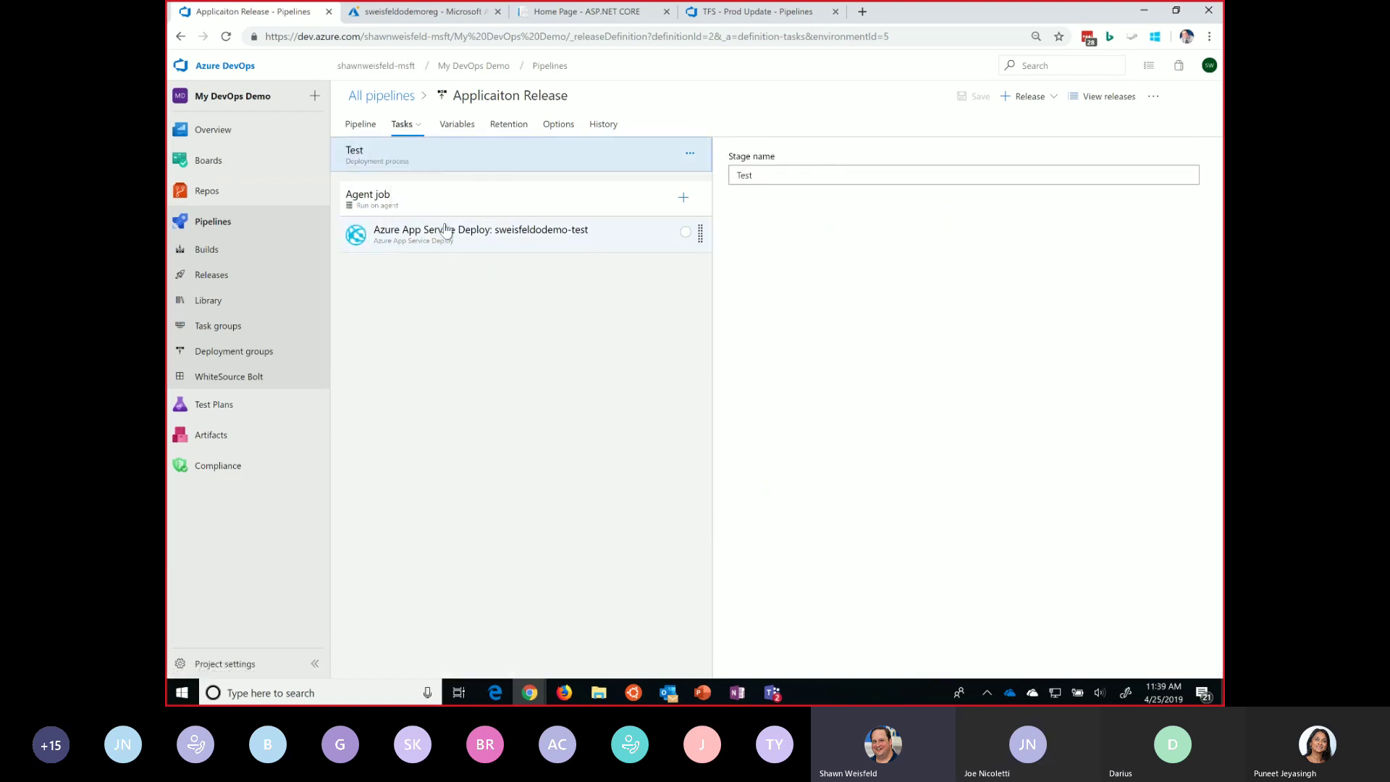
pyautogui.click(446, 229)
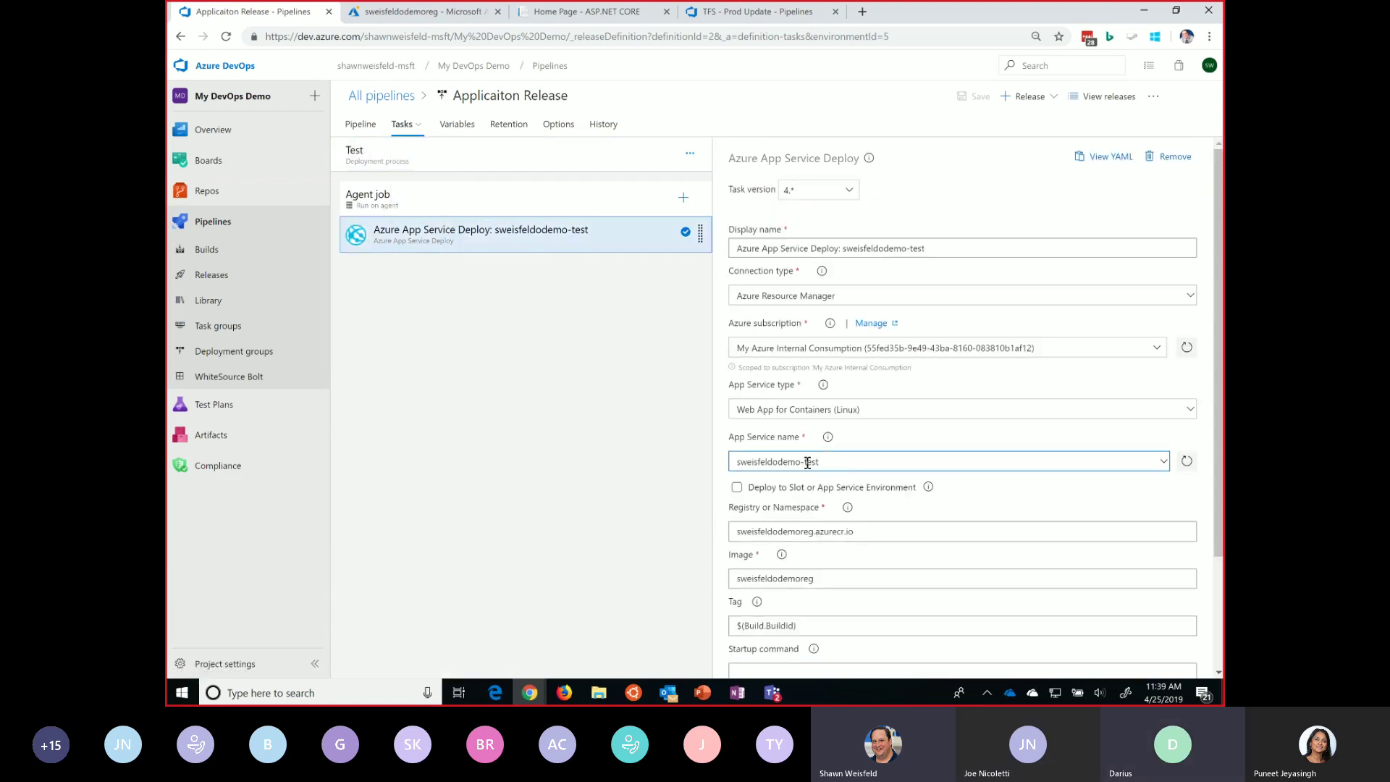
pyautogui.click(404, 127)
pyautogui.click(409, 206)
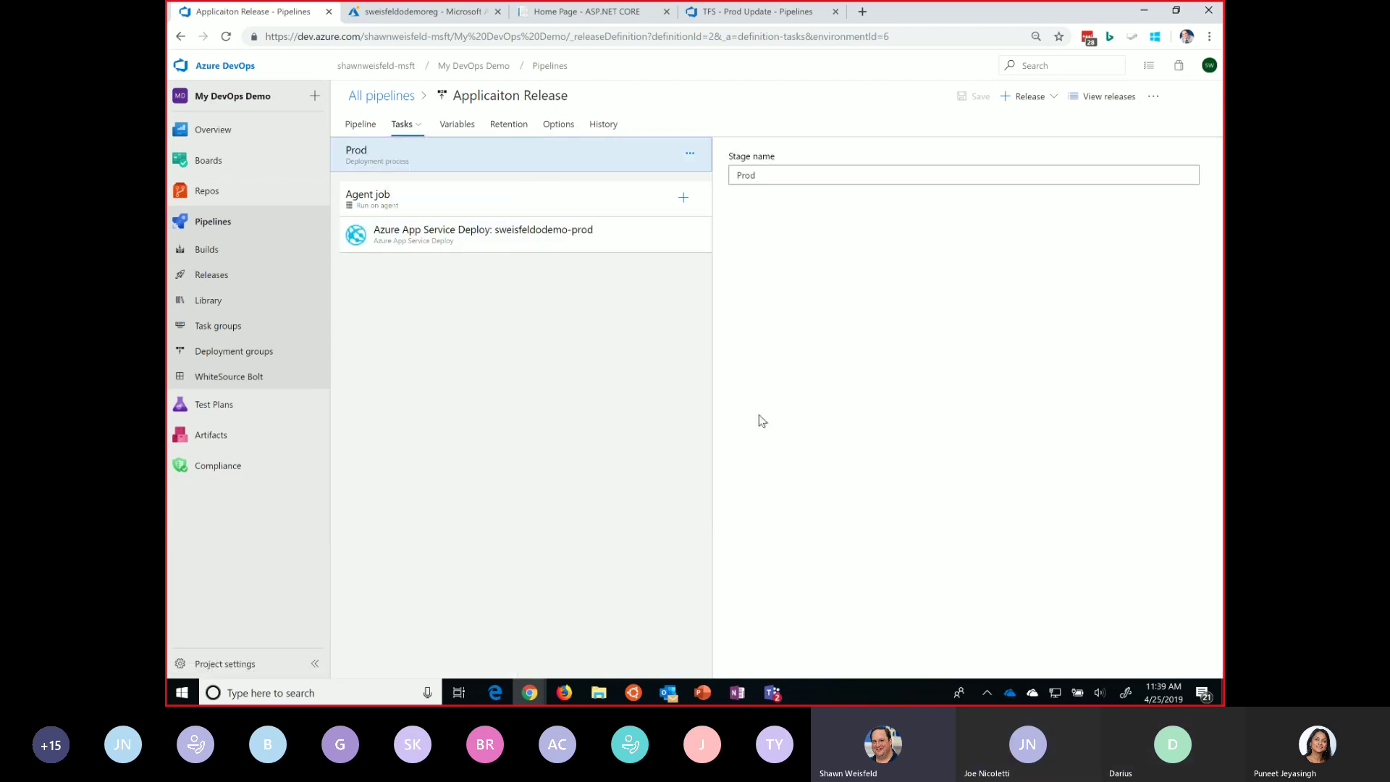
pyautogui.click(466, 237)
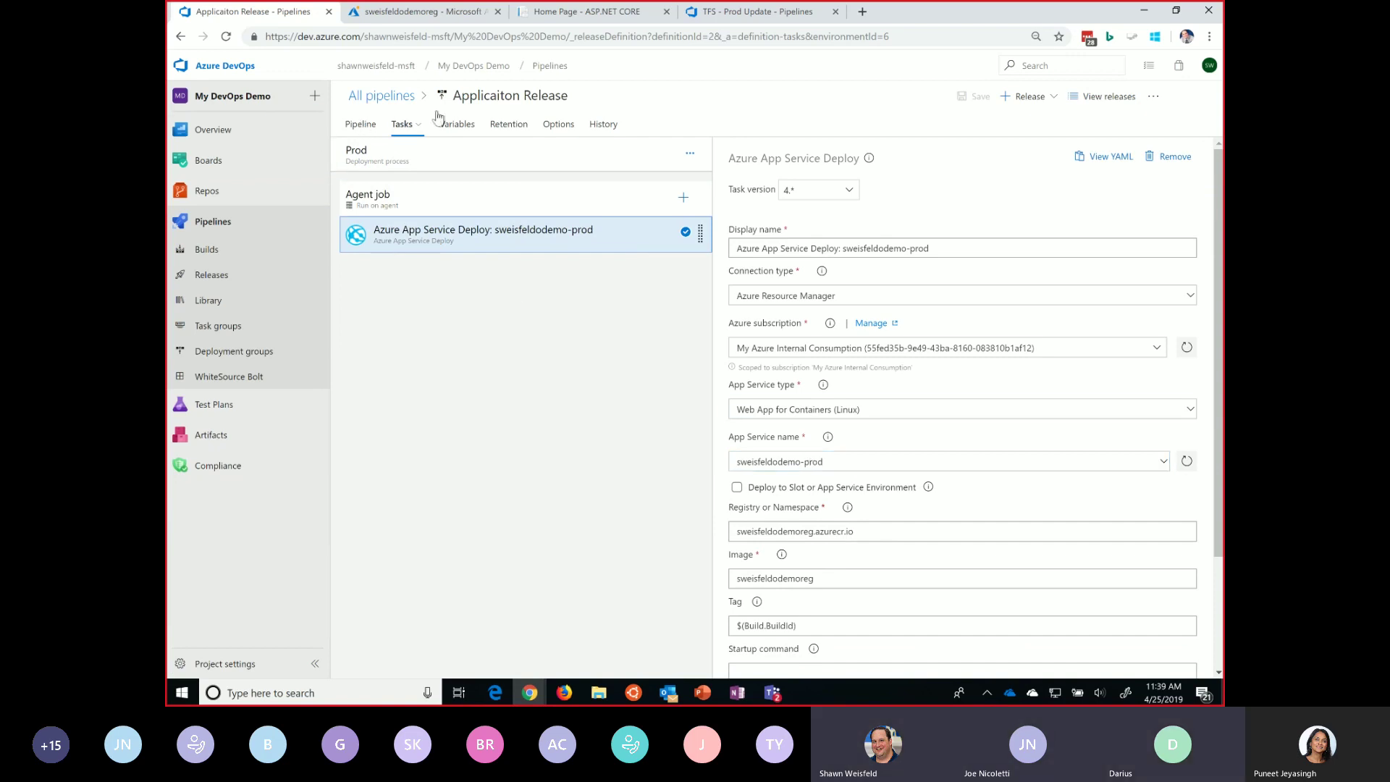
# Step: View the pending pre-deployment approval for Release-2's Prod stage and return to the list of releases
pyautogui.click(220, 284)
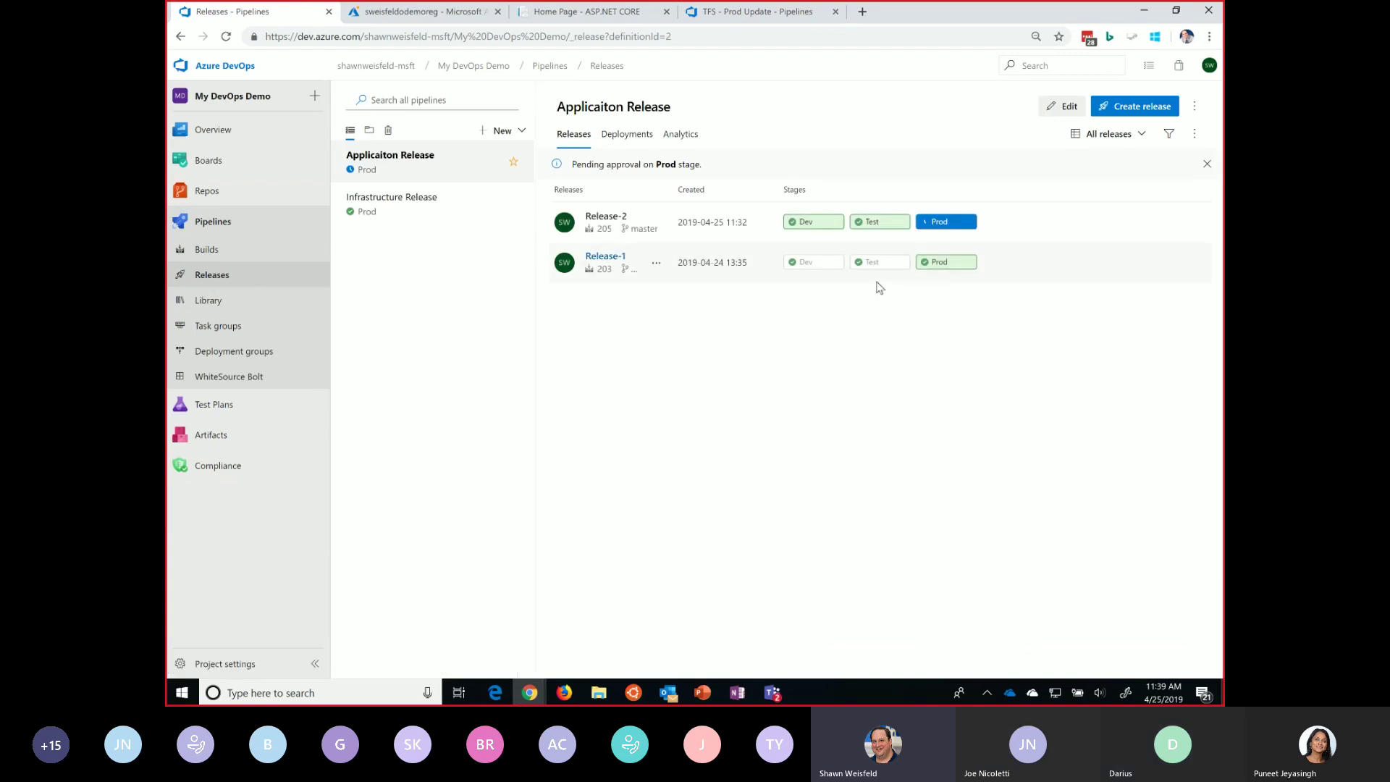
pyautogui.click(934, 221)
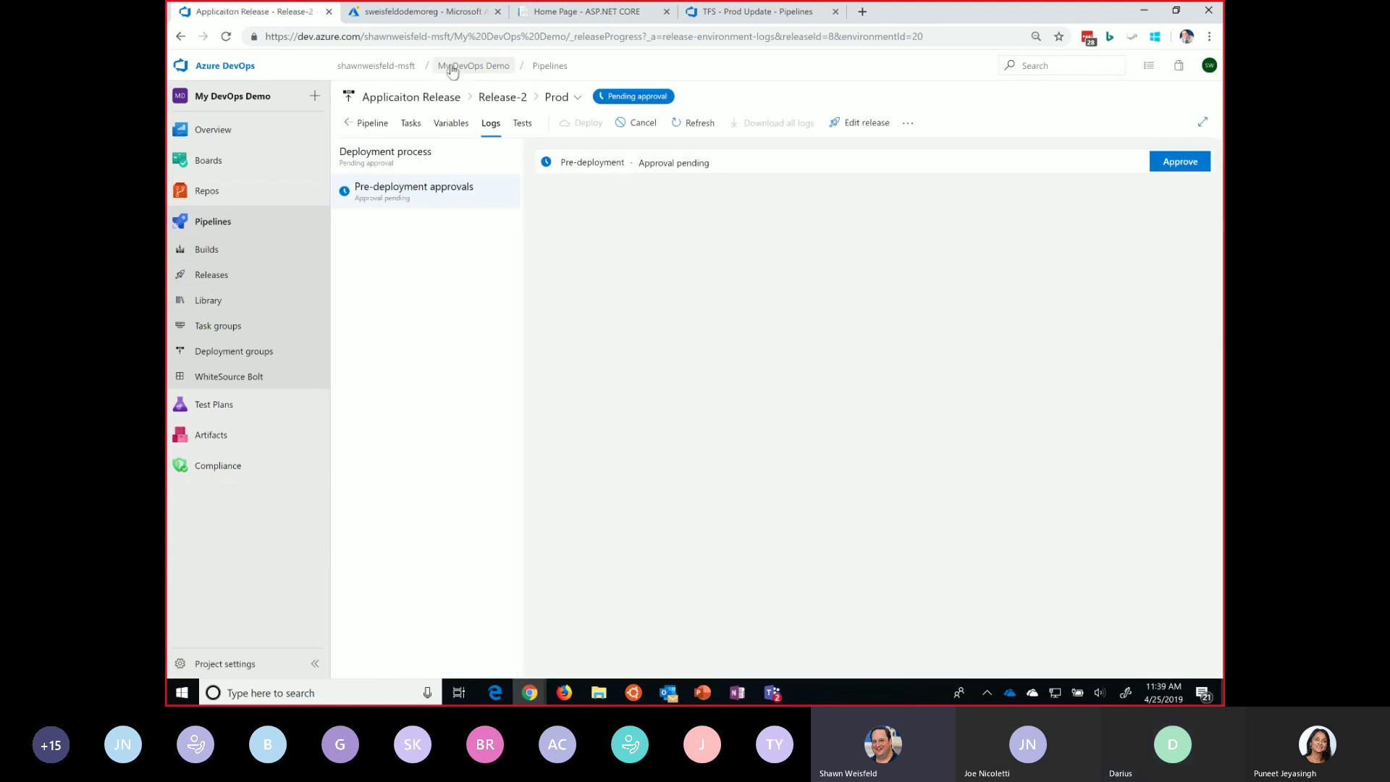
pyautogui.click(222, 282)
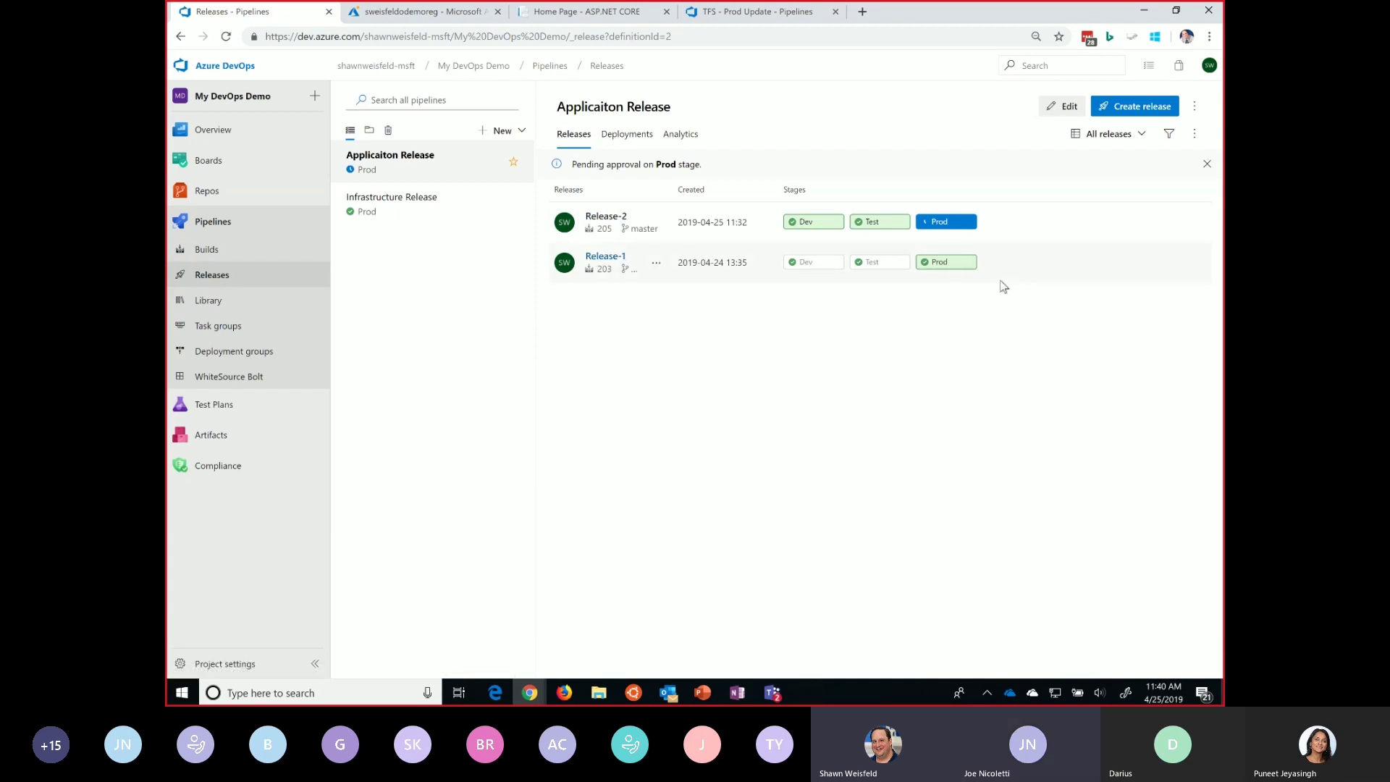
# Step: Trace Release-2 back through build 205 and its merge commit to the associated work item, bug 72
pyautogui.click(605, 228)
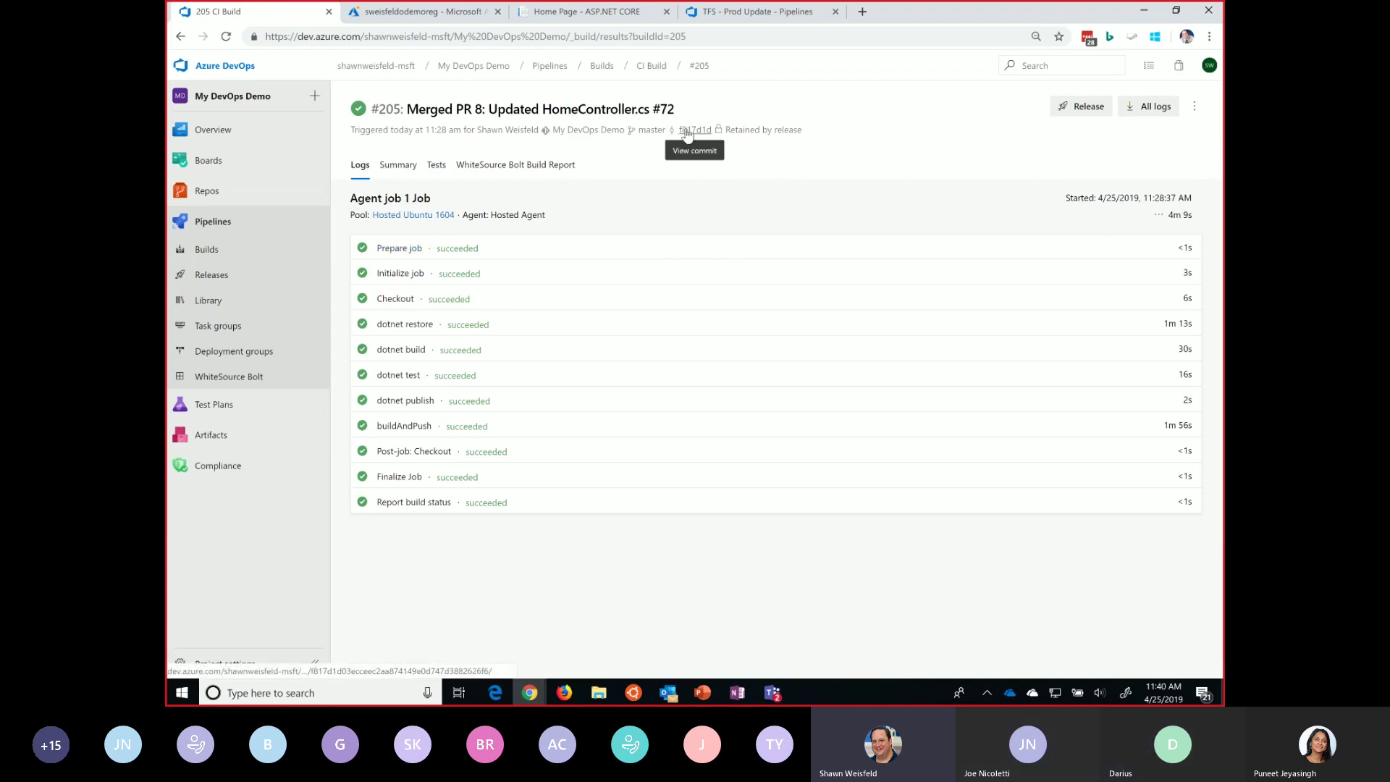
pyautogui.click(696, 131)
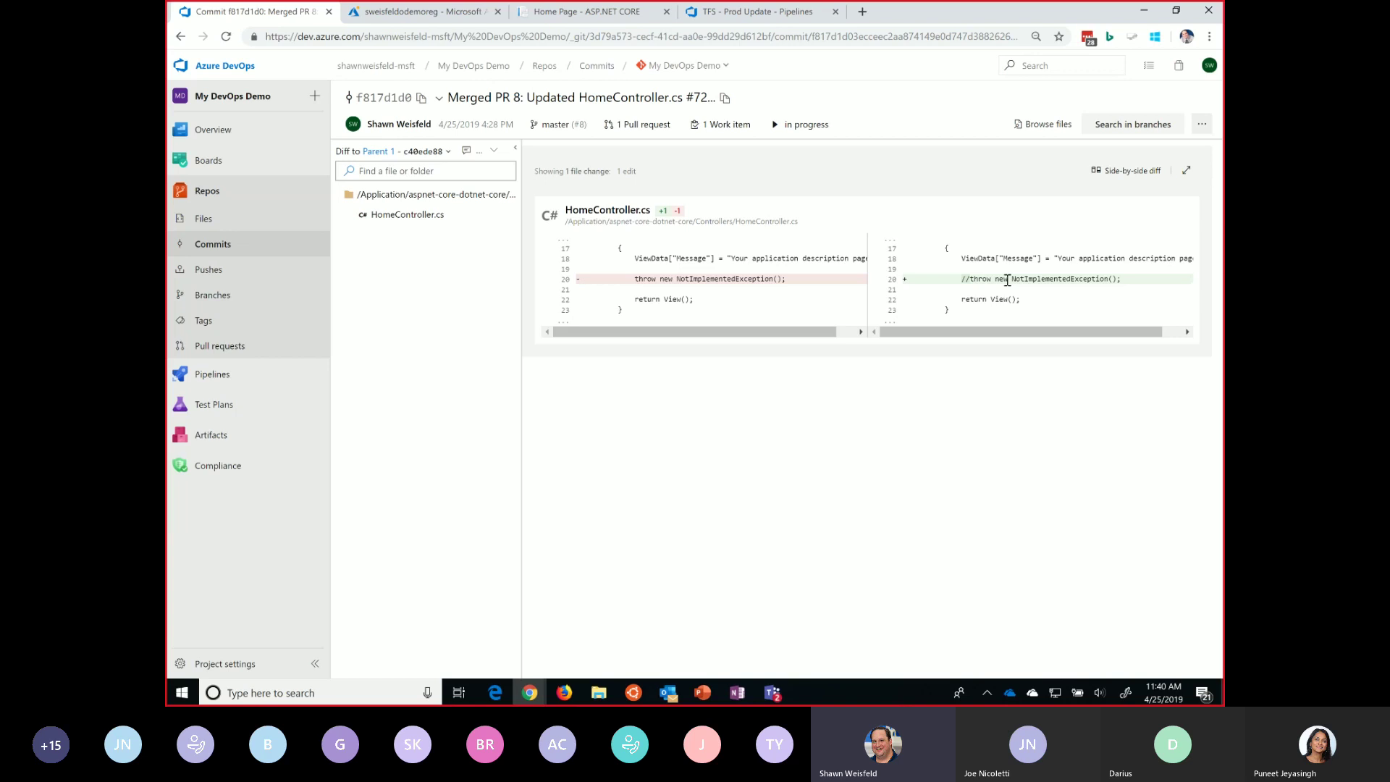
pyautogui.click(720, 125)
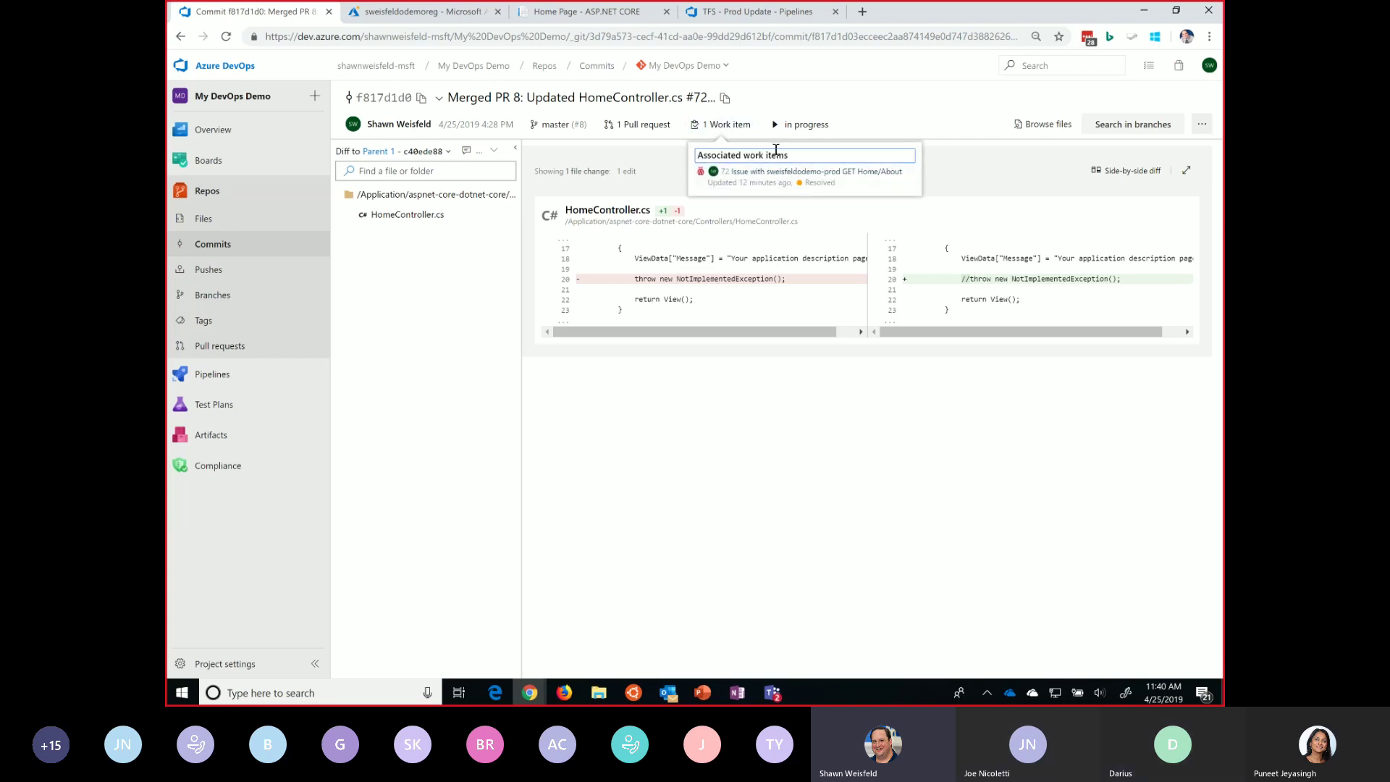
pyautogui.click(761, 174)
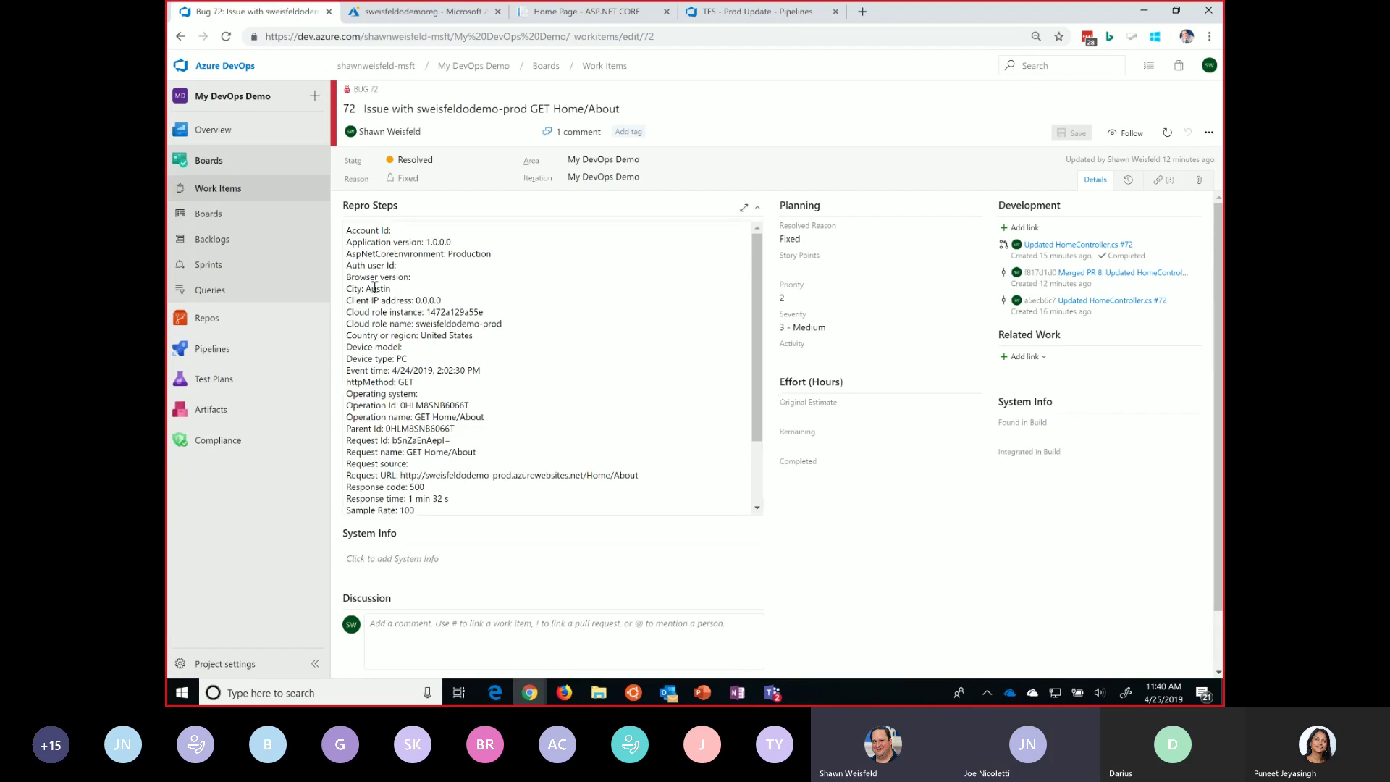
# Step: Return to the Applicaiton Release pipeline's releases and approve Release-2's deployment to the Prod stage
pyautogui.moveTo(239, 351)
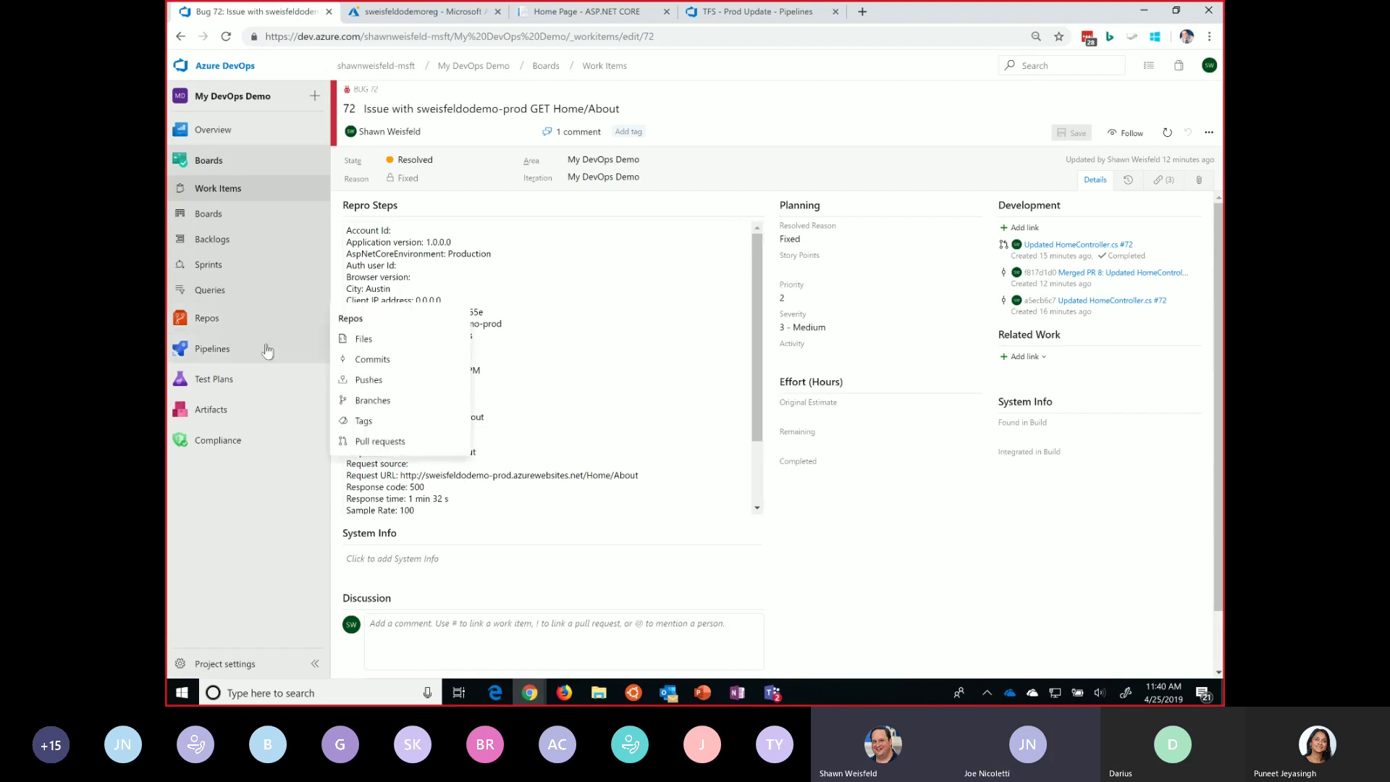
pyautogui.click(231, 353)
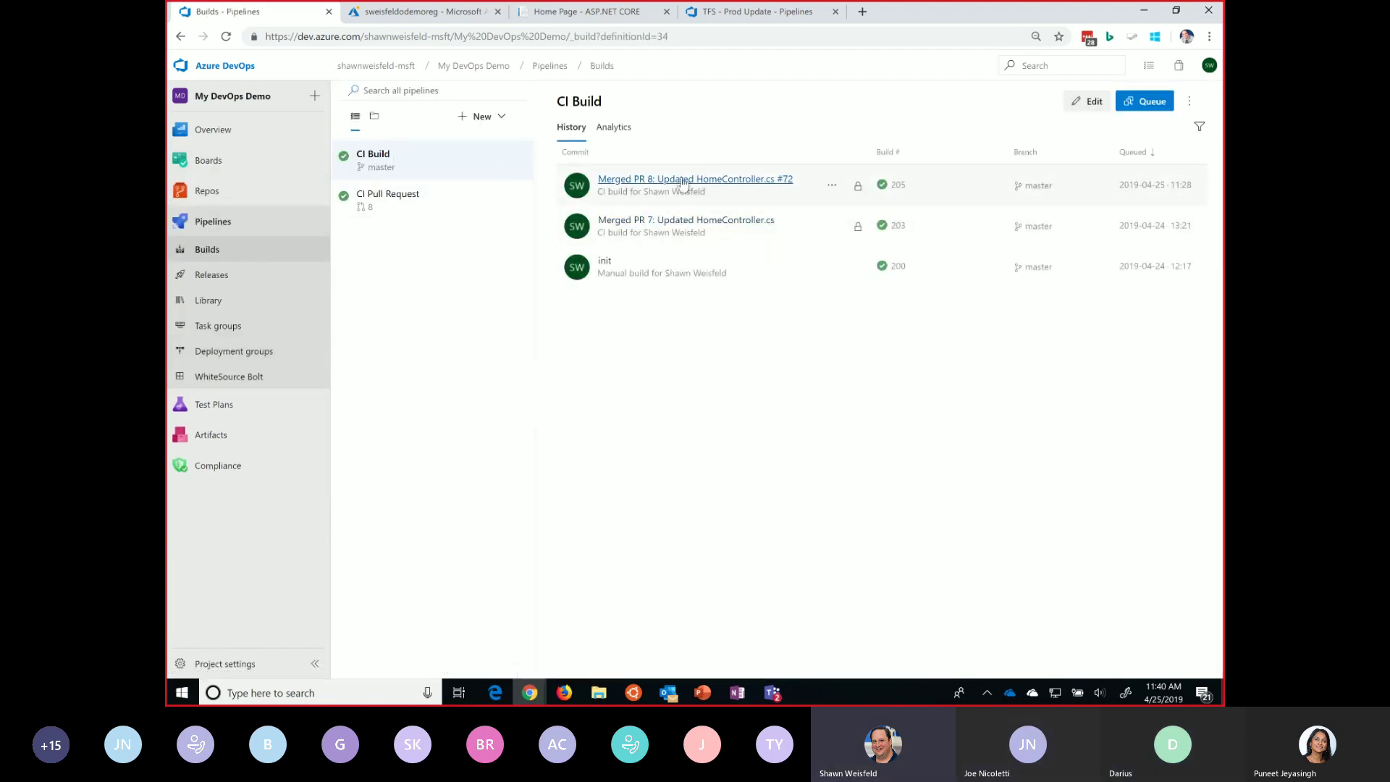
pyautogui.click(221, 275)
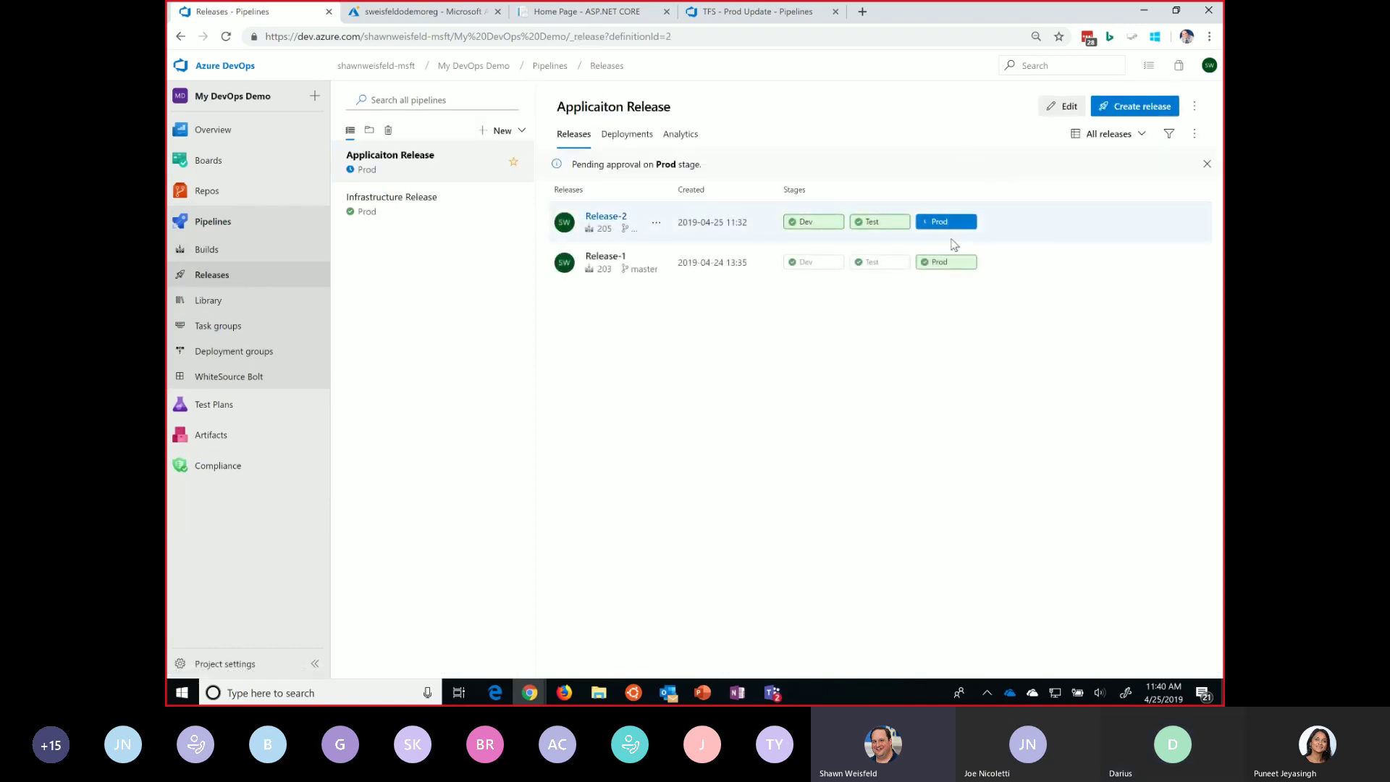
pyautogui.click(941, 222)
pyautogui.click(1198, 165)
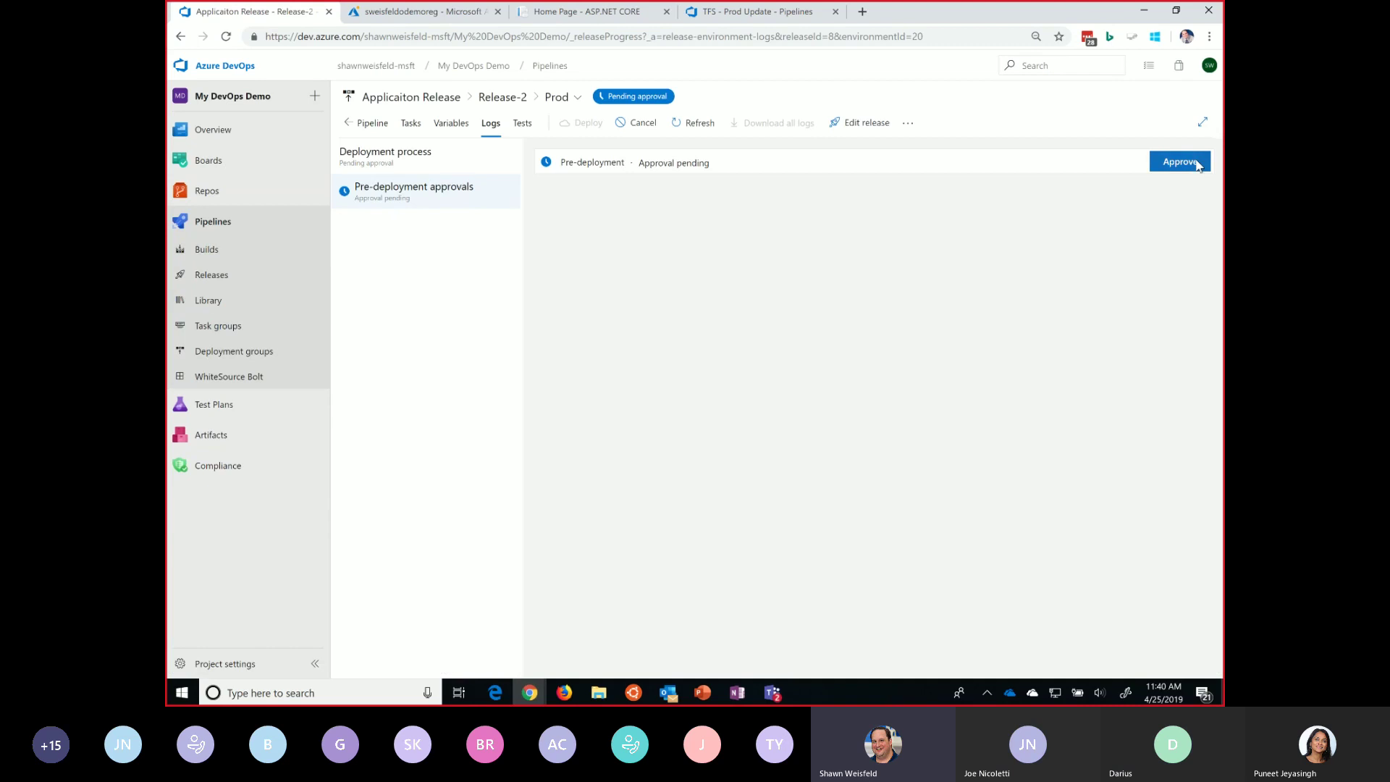
pyautogui.click(901, 307)
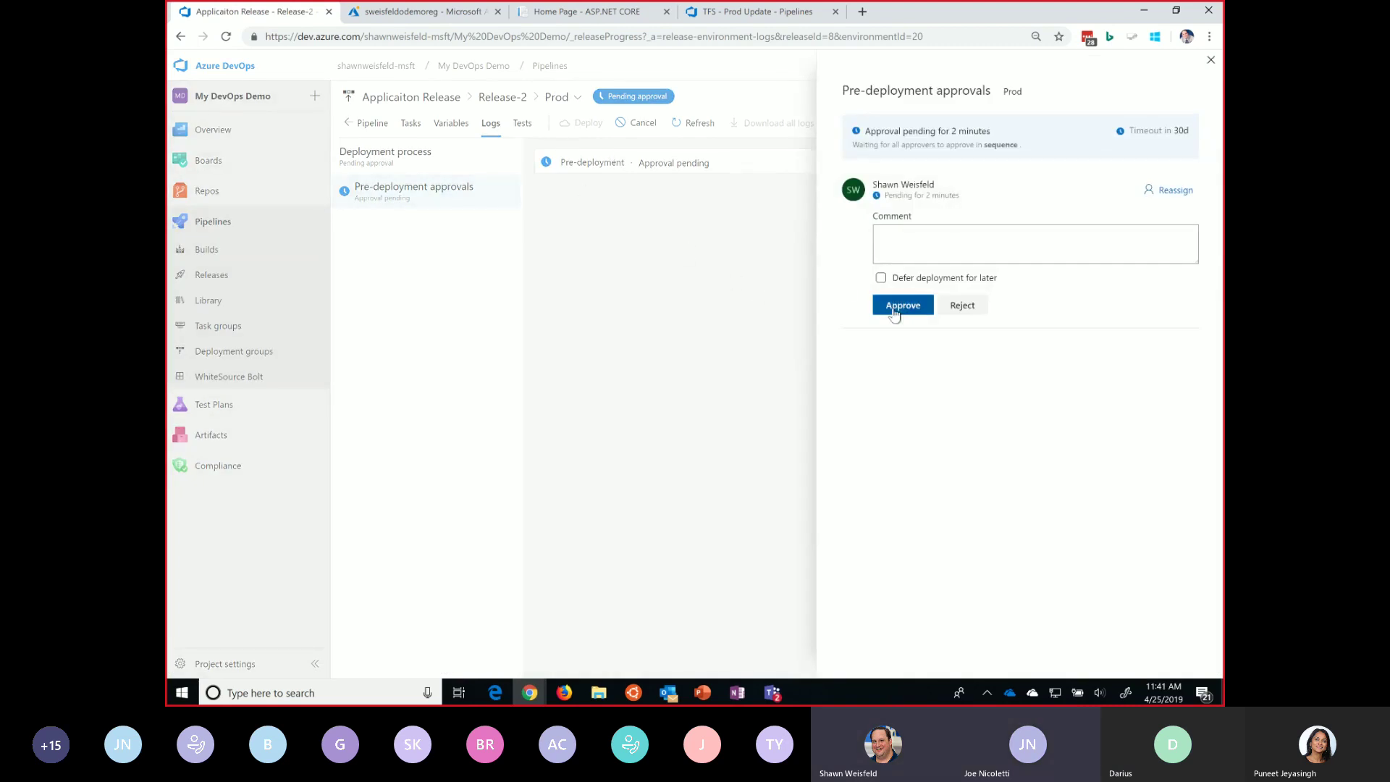
pyautogui.click(1210, 60)
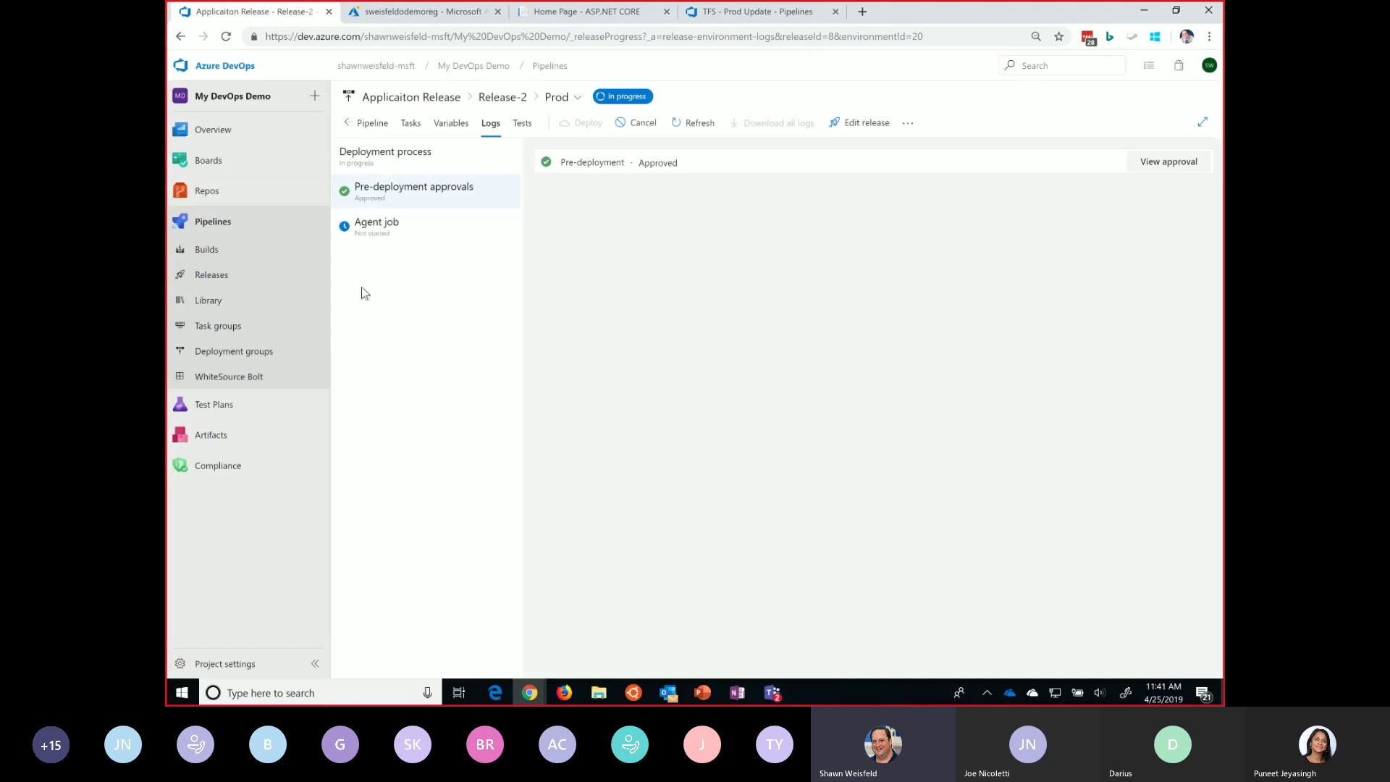
# Step: Review the Infrastructure Release pipeline's releases, check the container registry tags in the Azure portal, and open Release-6 in Azure DevOps
pyautogui.click(216, 276)
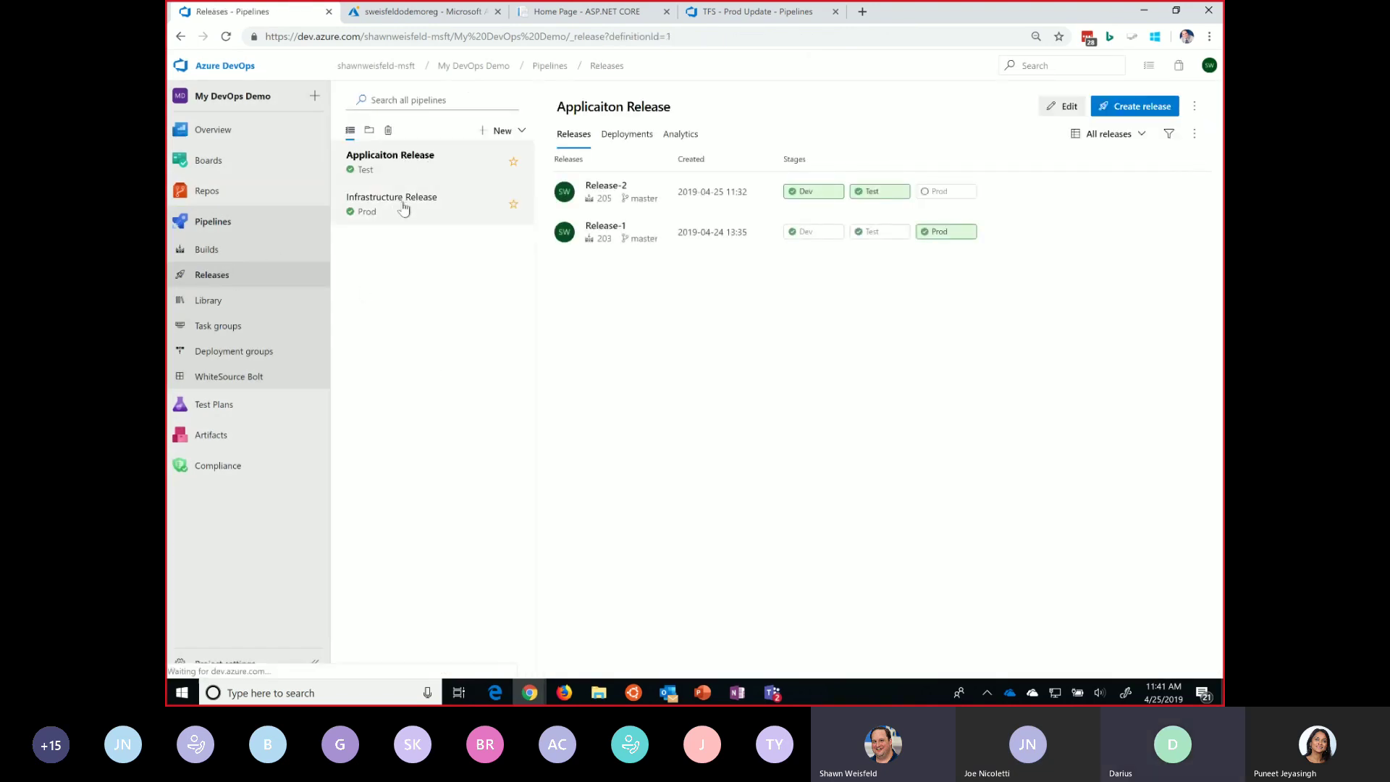
pyautogui.click(403, 208)
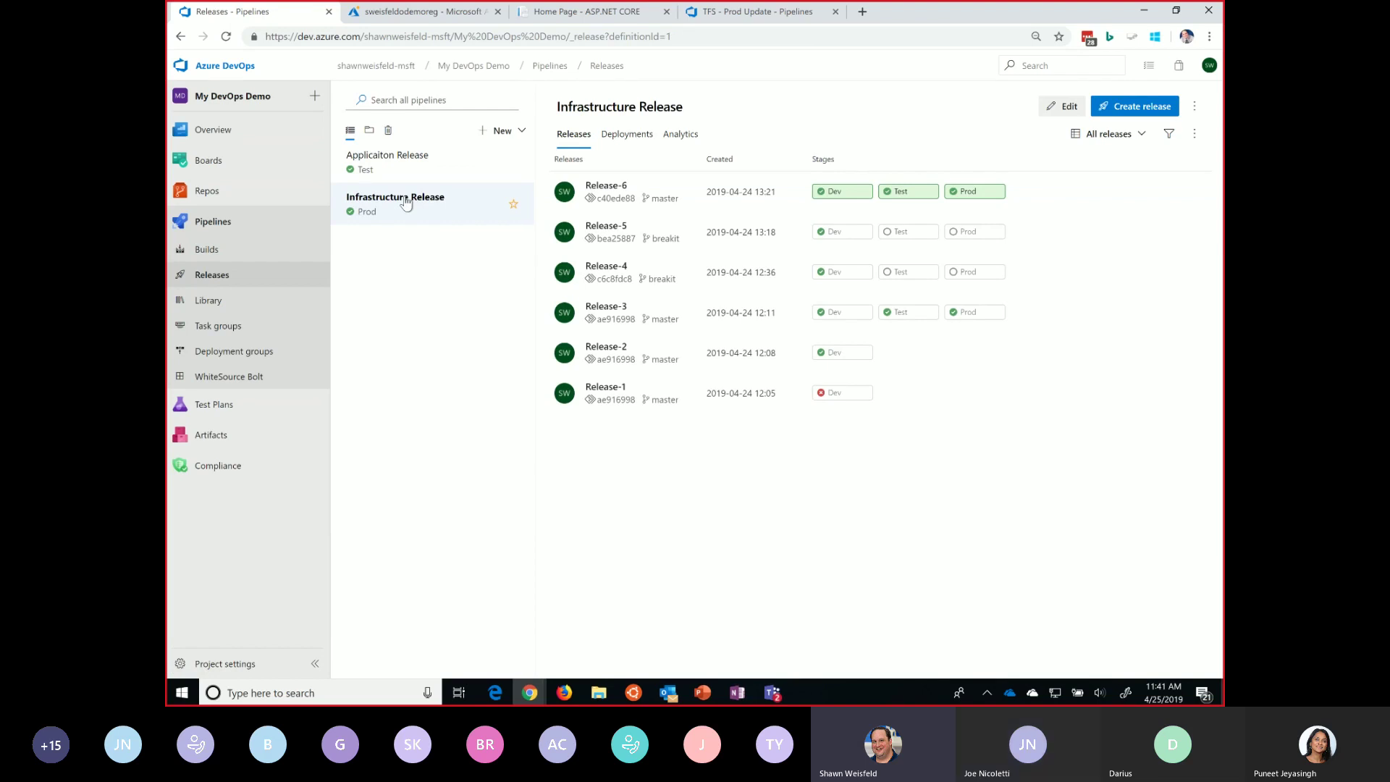
pyautogui.click(402, 12)
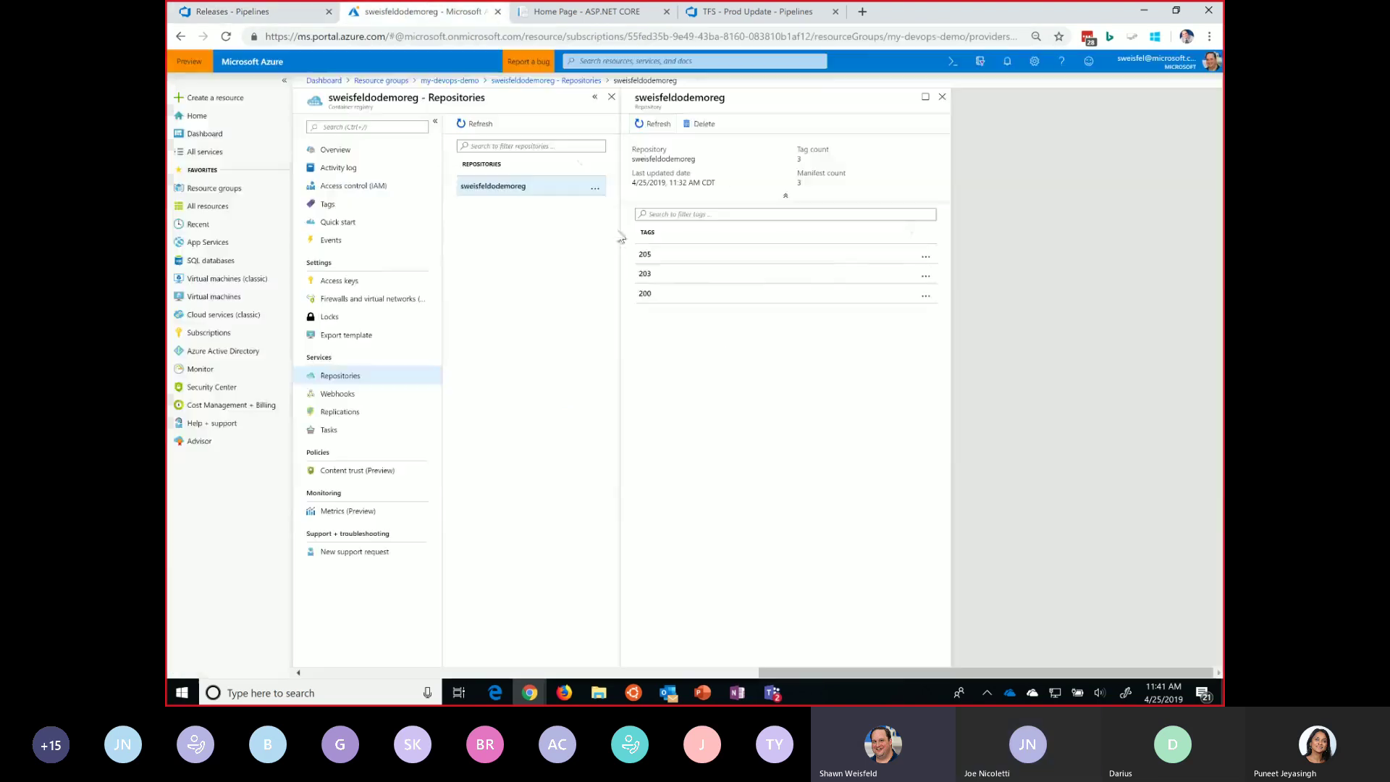
pyautogui.click(279, 20)
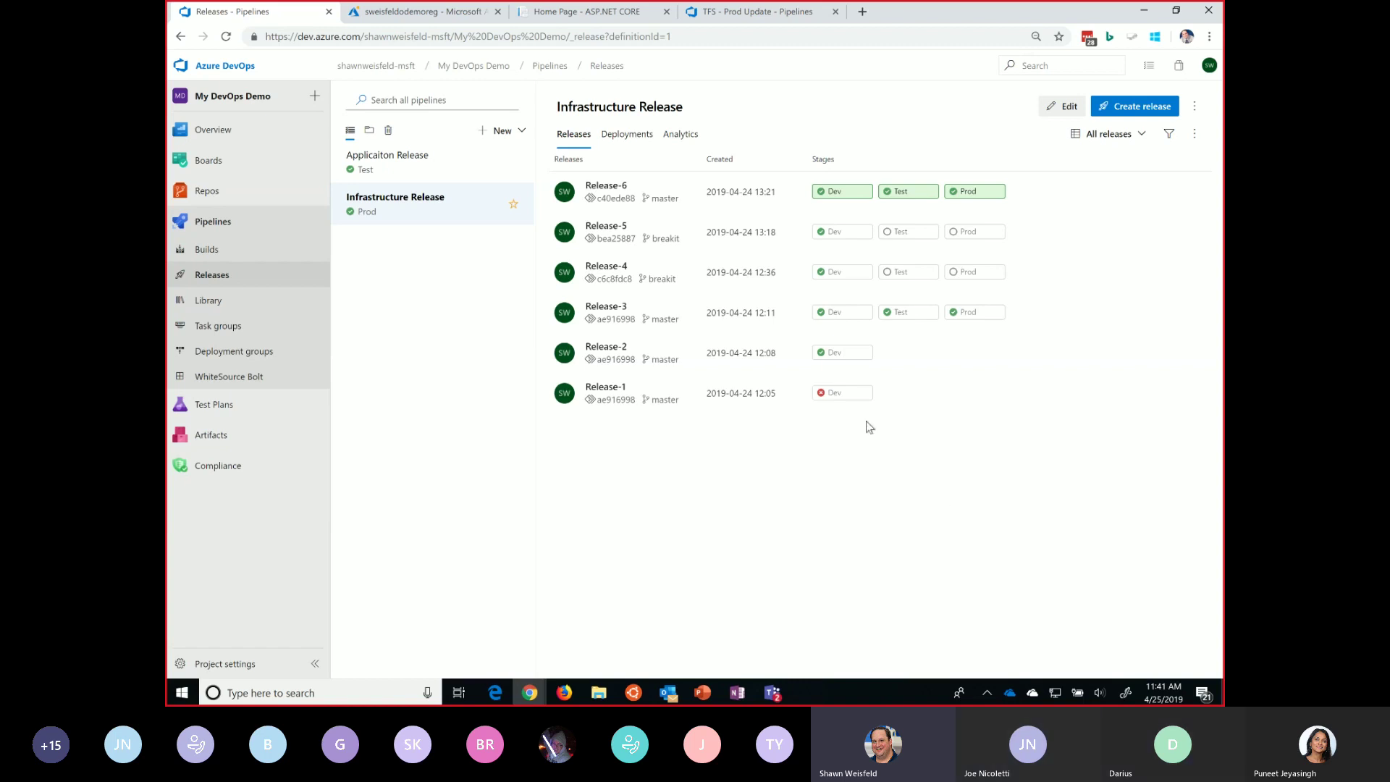
pyautogui.click(620, 189)
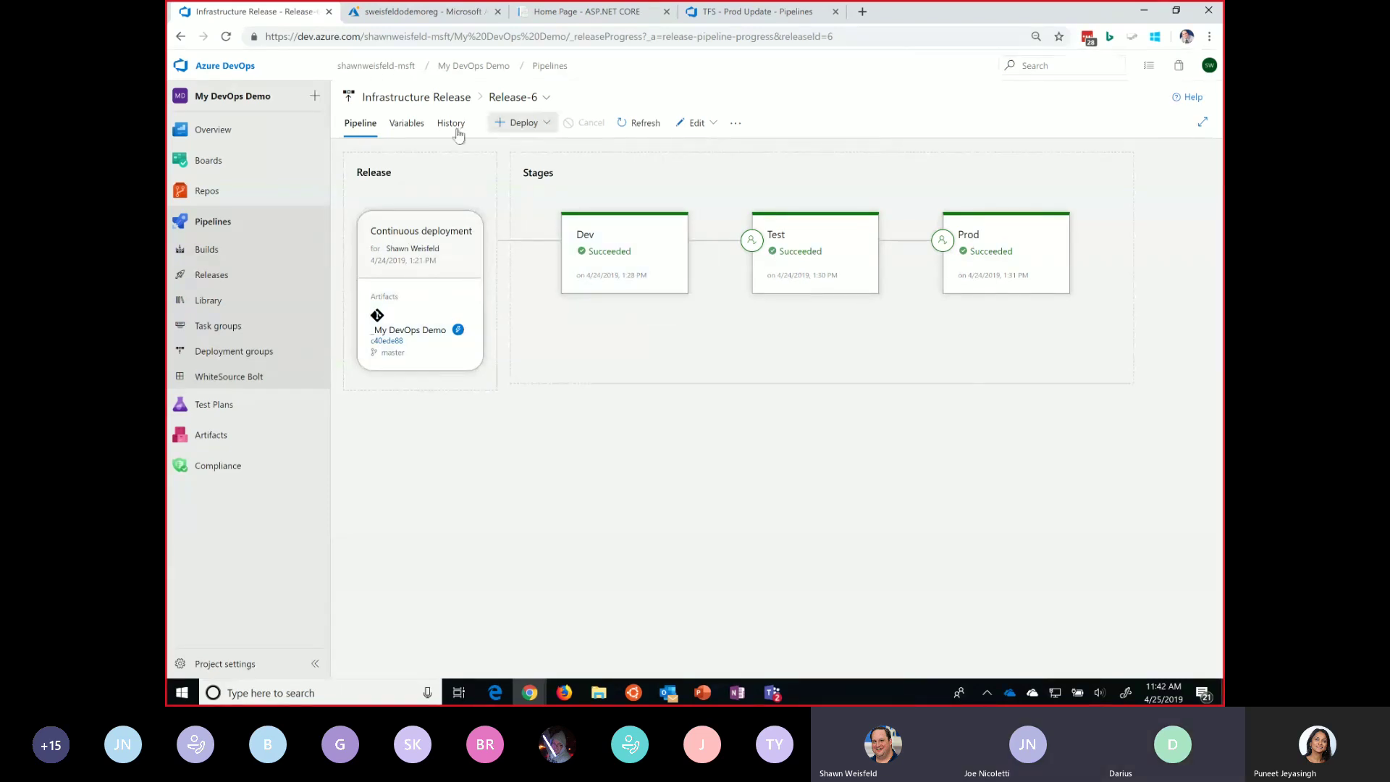
# Step: Return to the Applicaiton Release pipeline and open Release-2 to check the Prod stage's deployment progress
pyautogui.click(224, 275)
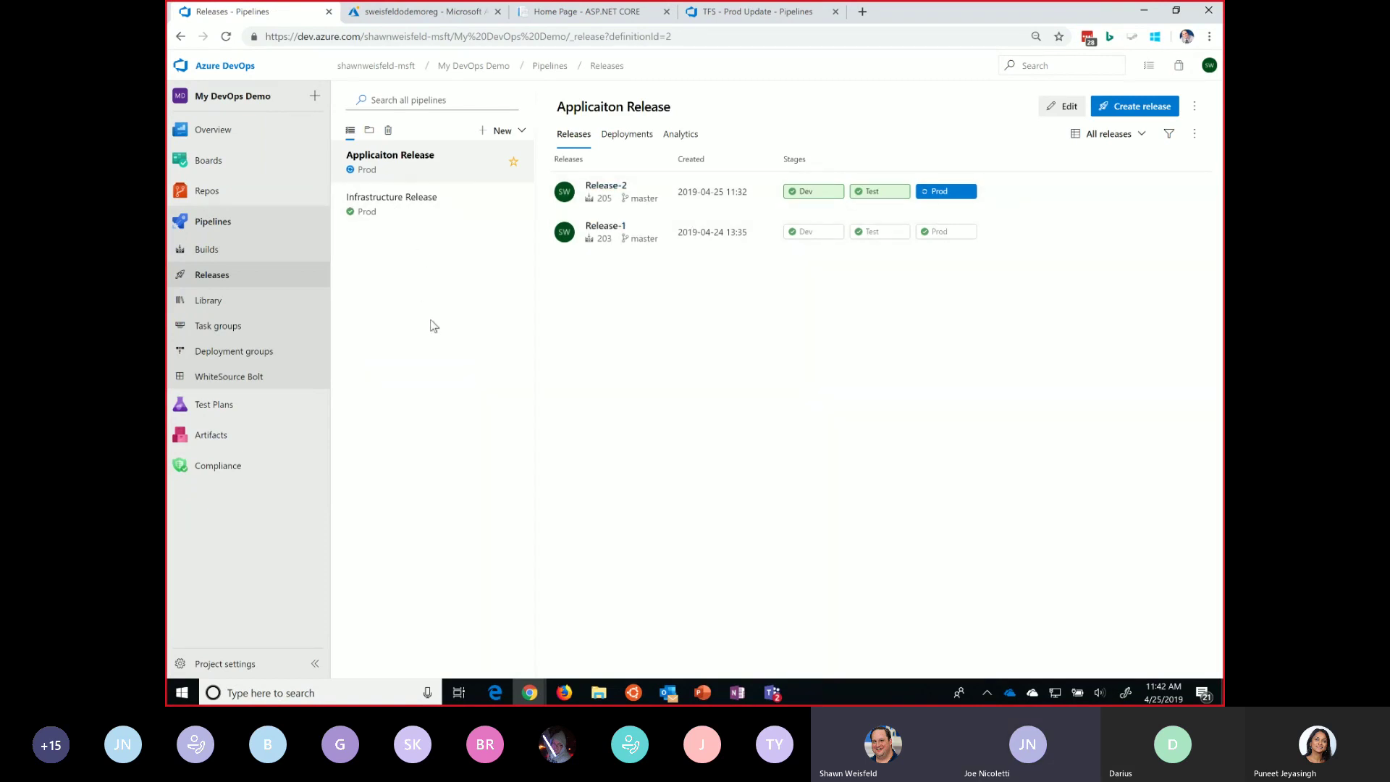
pyautogui.click(606, 186)
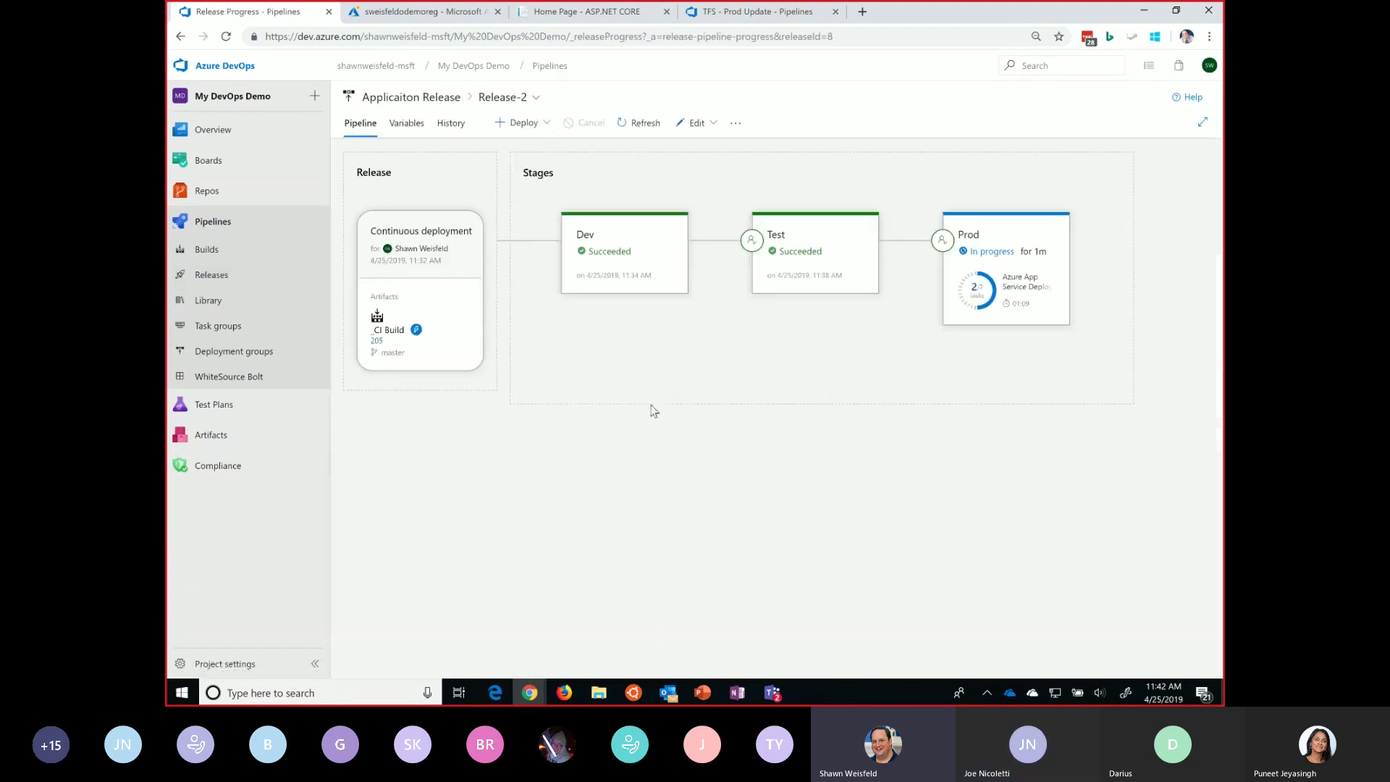
# Step: Check the Prod stage's deployment logs for Release-2, refresh them, and return to the release's pipeline overview
pyautogui.moveTo(1015, 290)
pyautogui.click(1028, 342)
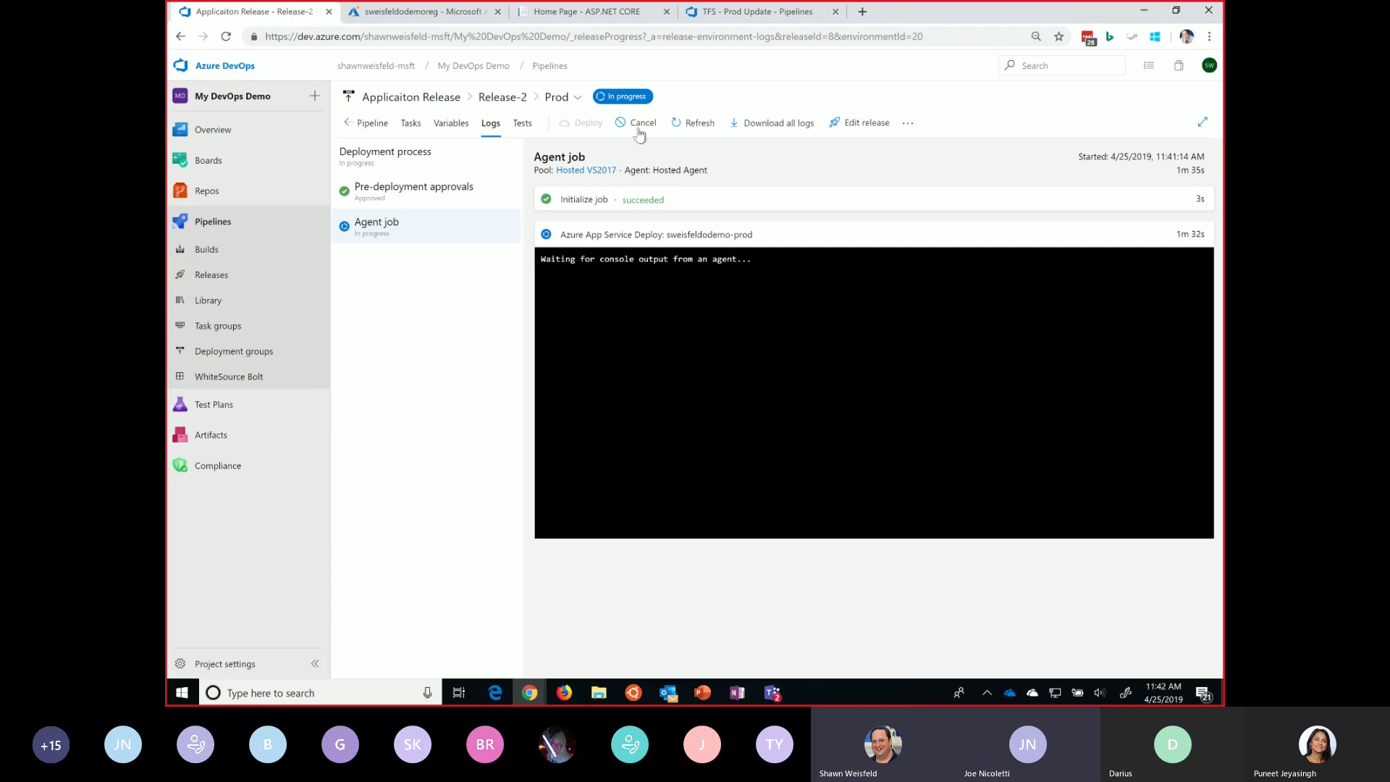
pyautogui.click(696, 123)
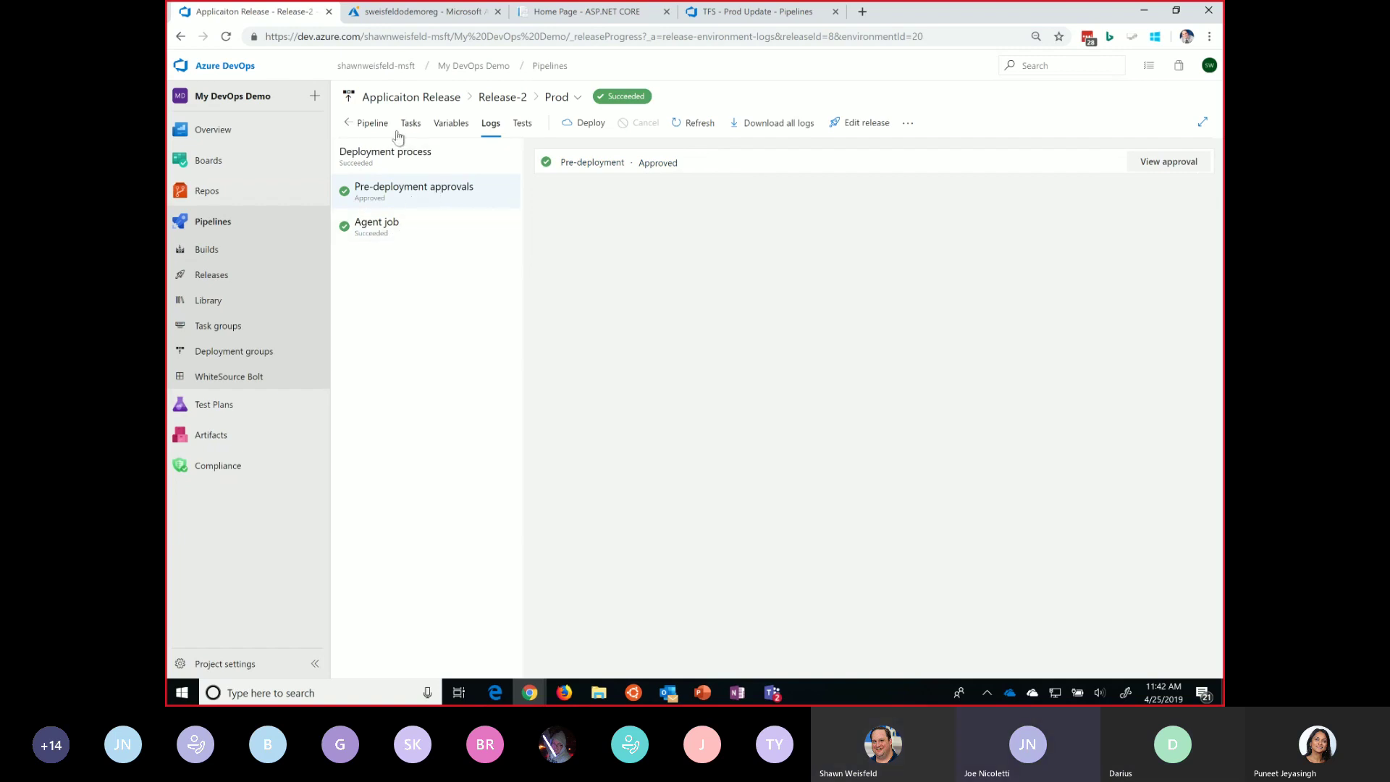
pyautogui.click(491, 100)
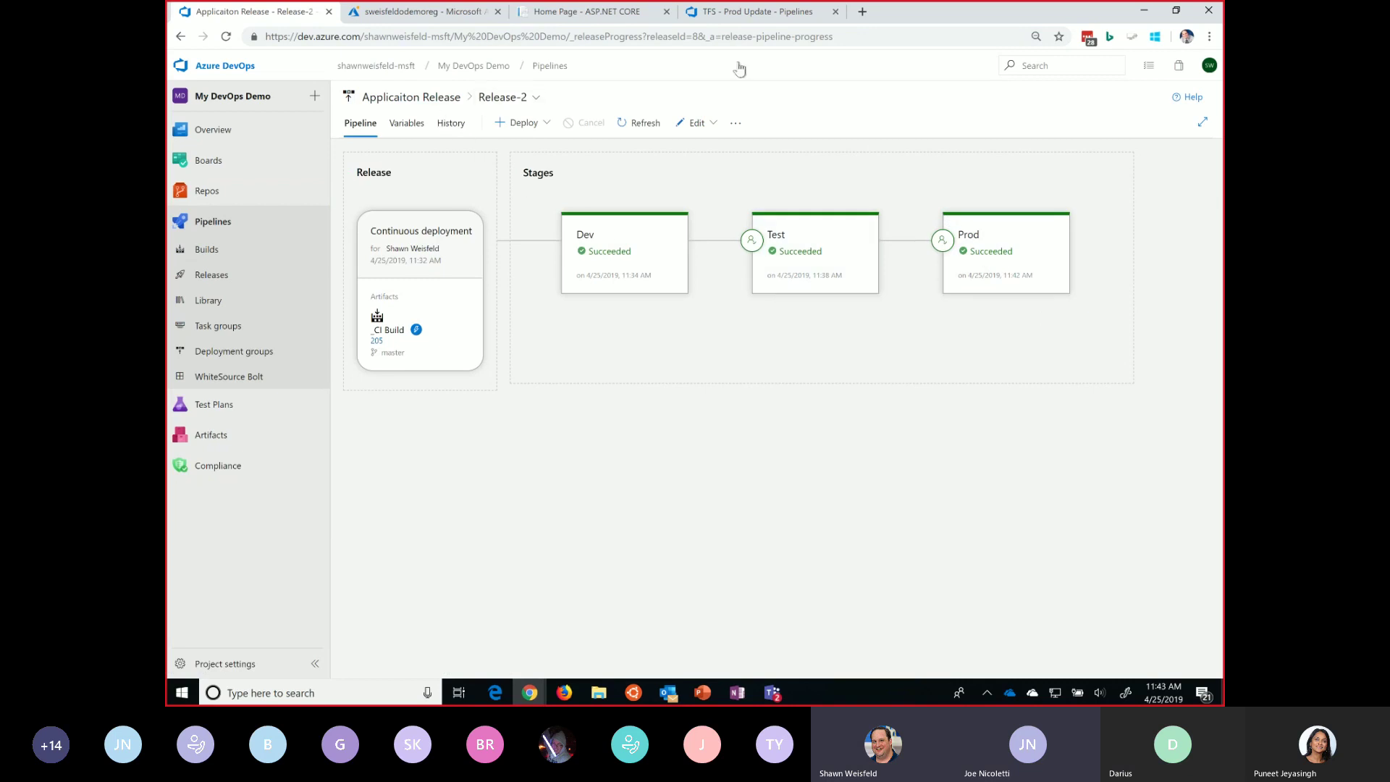
# Step: Switch to the production web app and check its Contact and About pages to verify the deployed fix
pyautogui.click(583, 11)
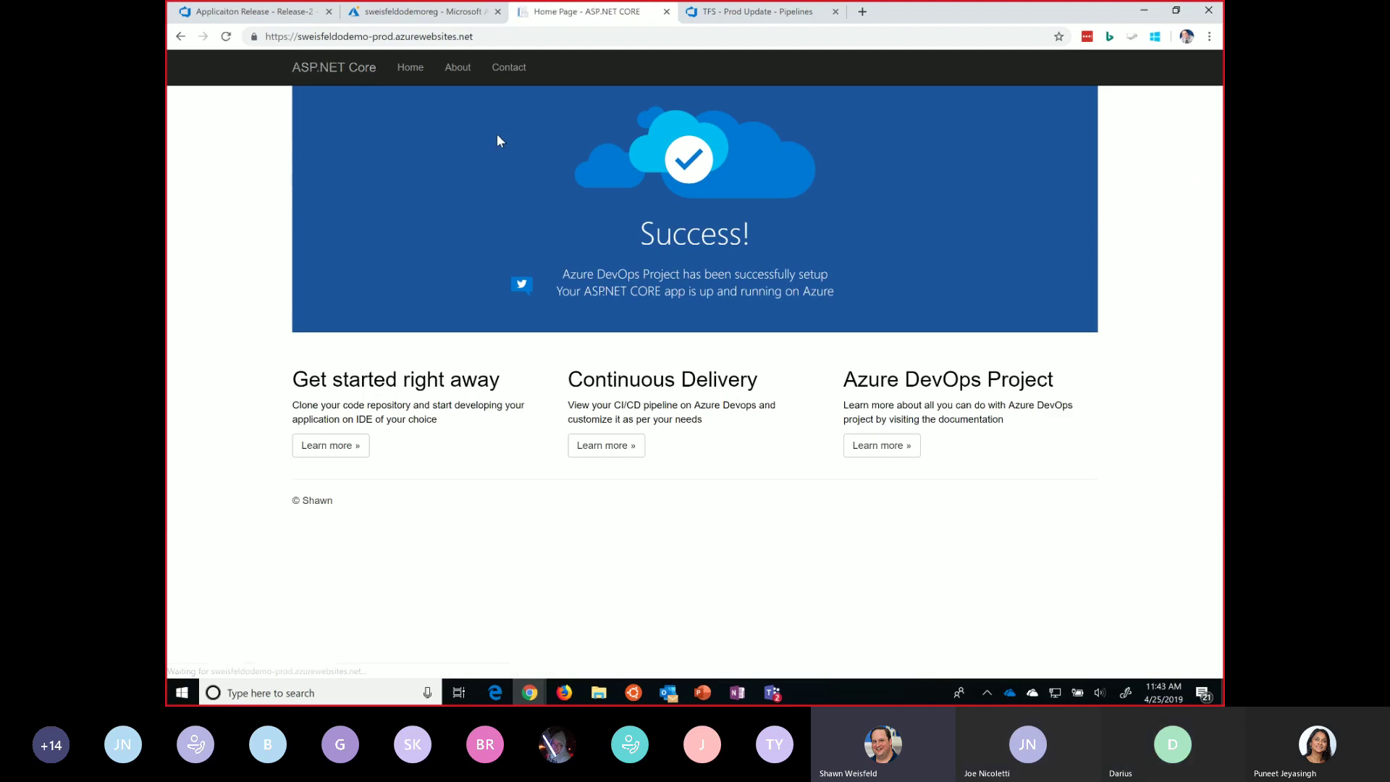
pyautogui.click(512, 73)
pyautogui.click(457, 67)
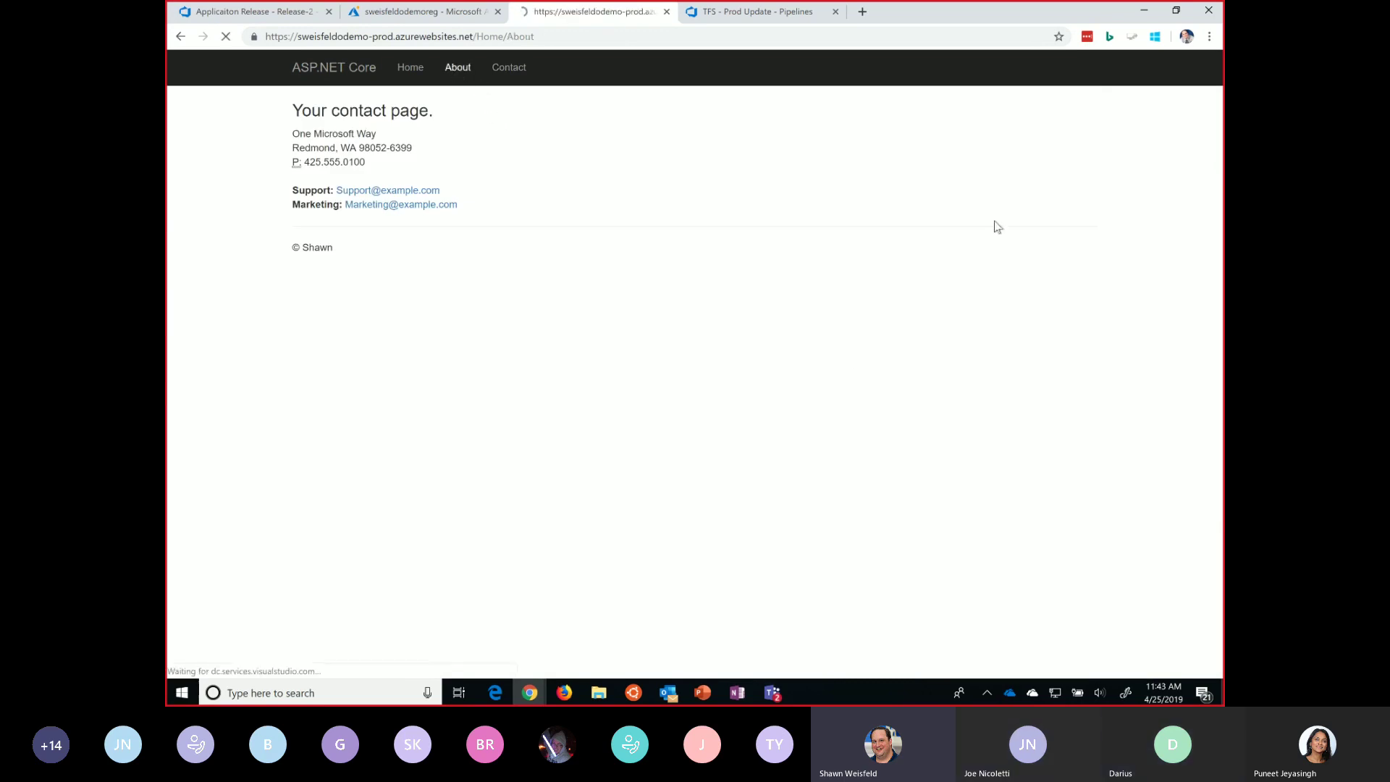
pyautogui.tripleClick(312, 177)
pyautogui.moveTo(298, 135); pyautogui.dragTo(459, 218)
pyautogui.click(460, 218)
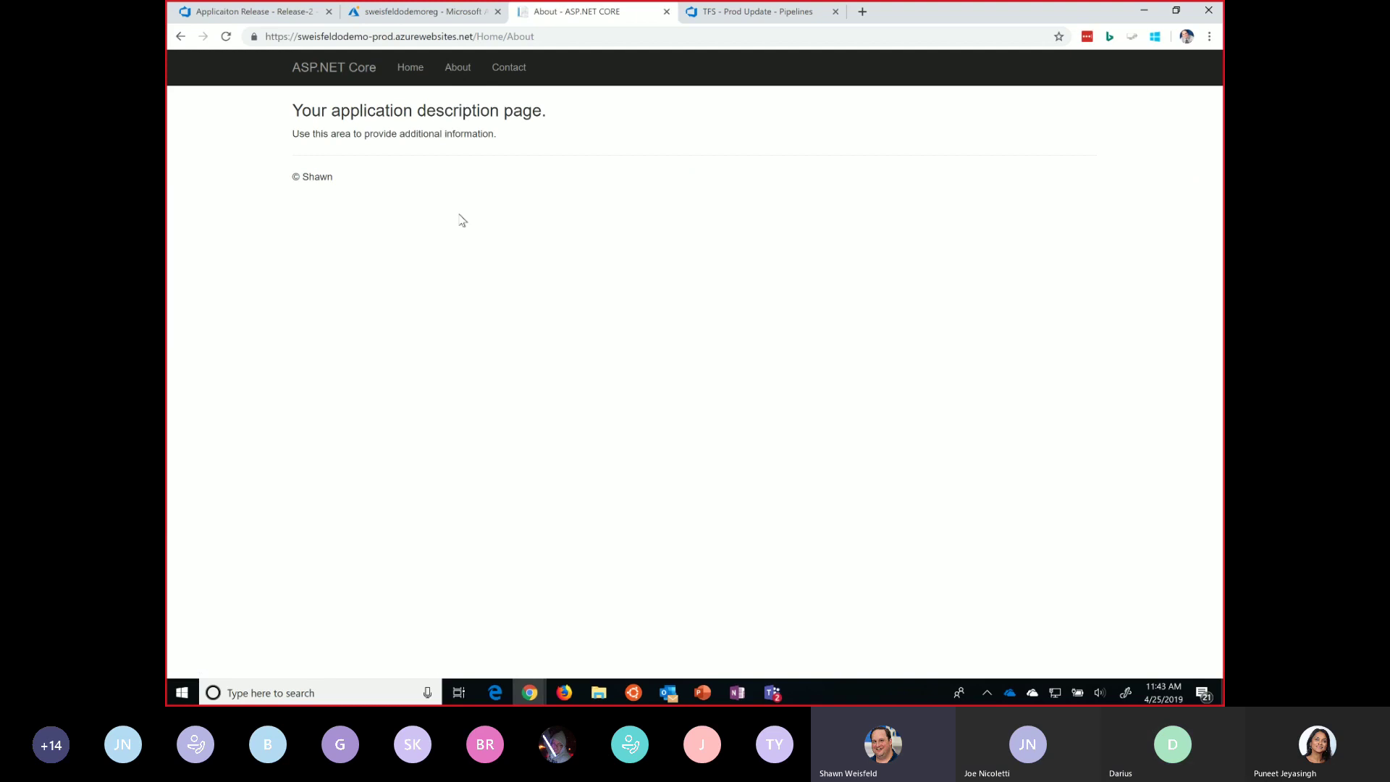
# Step: Return to Azure DevOps and move bug 72 from Resolved to Closed on the My DevOps Demo Team board
pyautogui.click(288, 14)
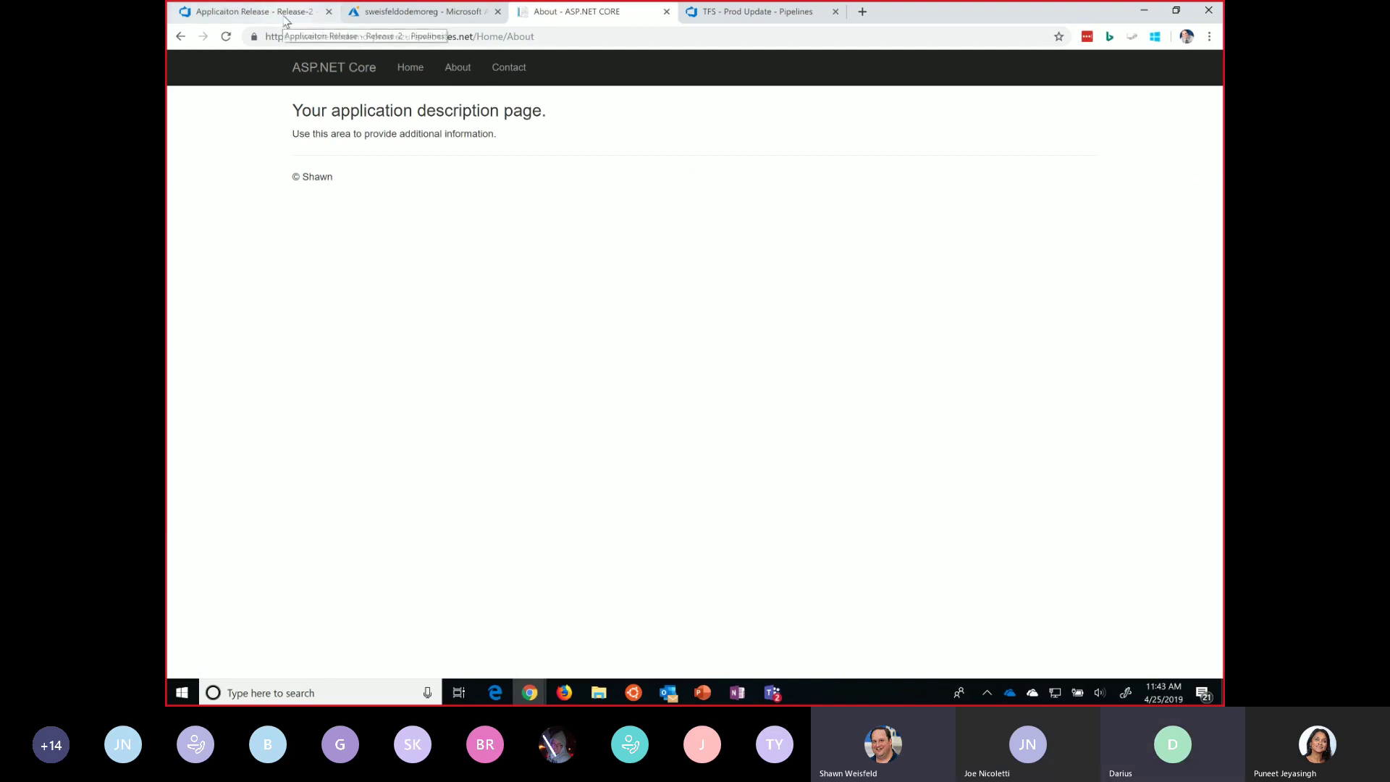
pyautogui.click(217, 163)
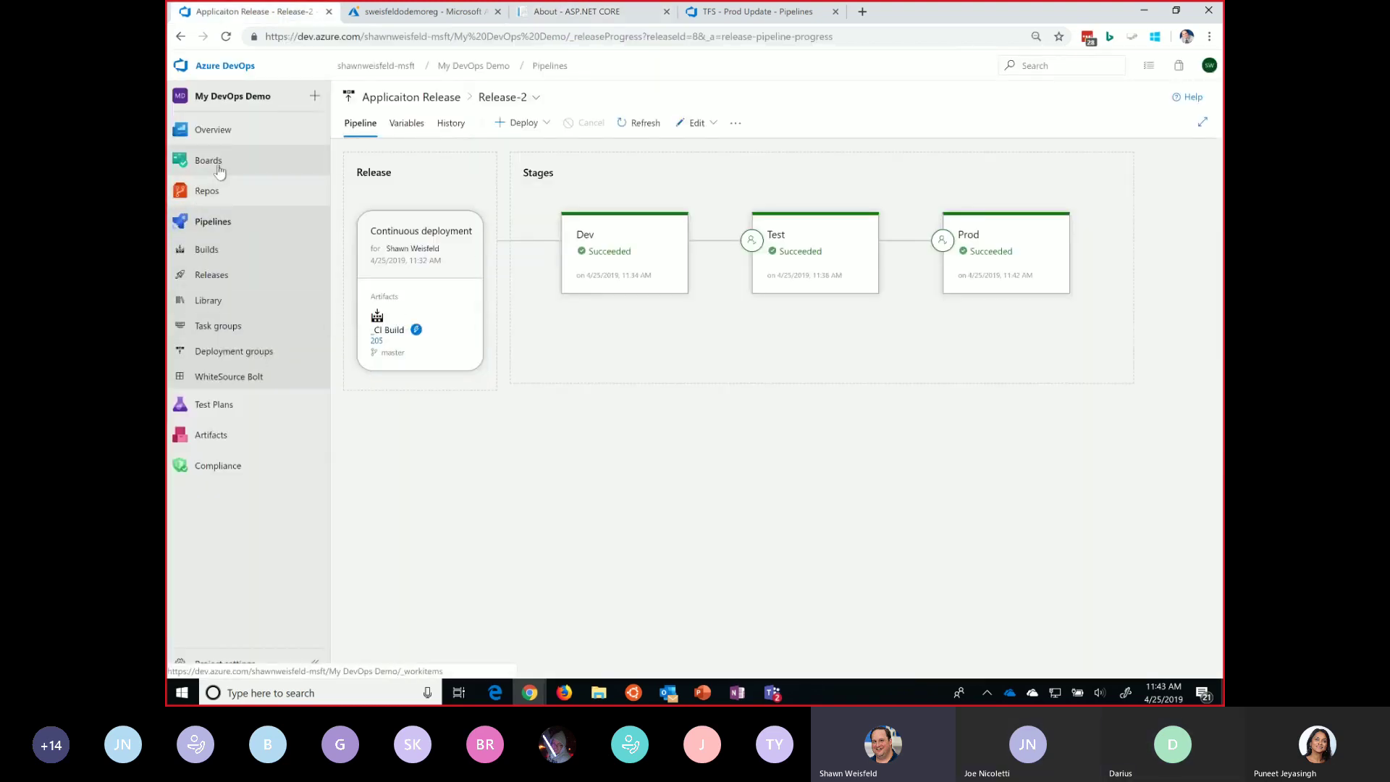
pyautogui.click(214, 213)
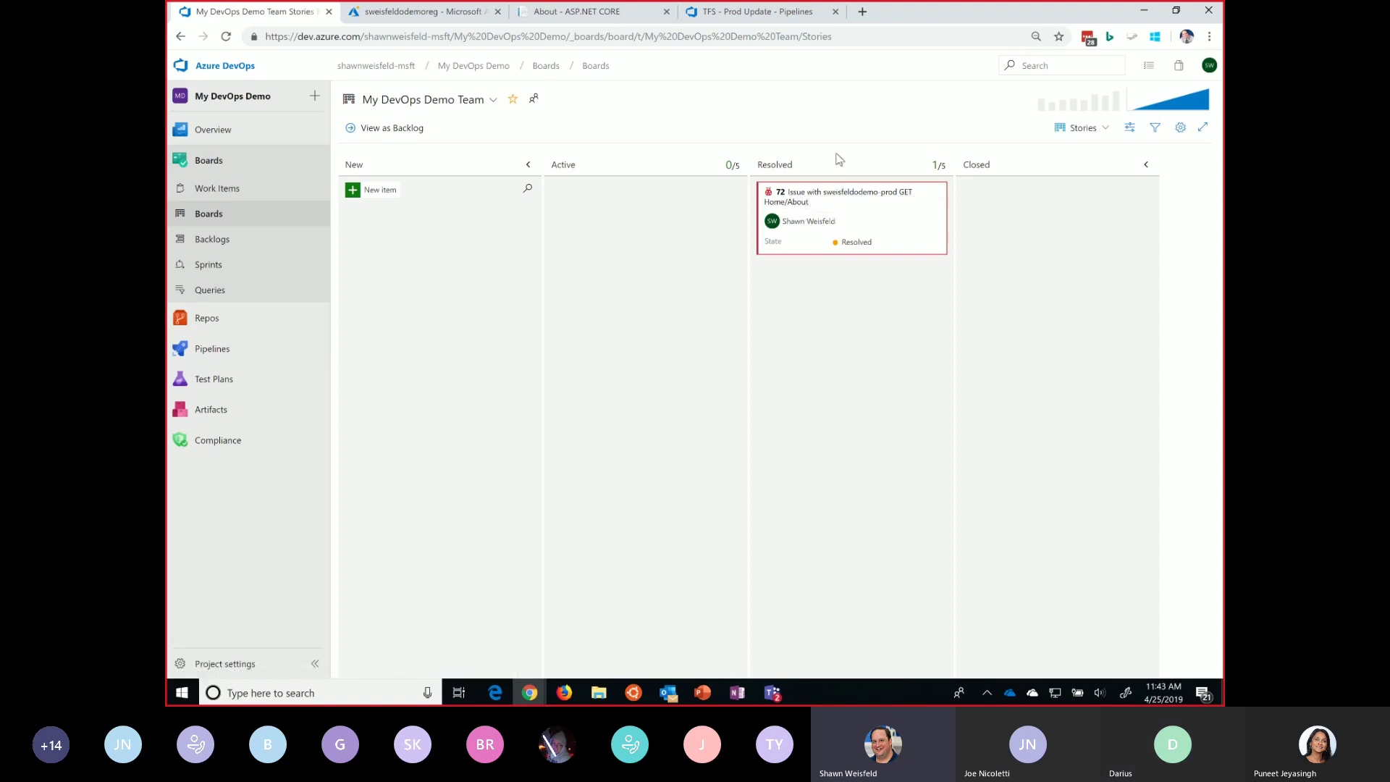
pyautogui.moveTo(835, 201); pyautogui.dragTo(1144, 224)
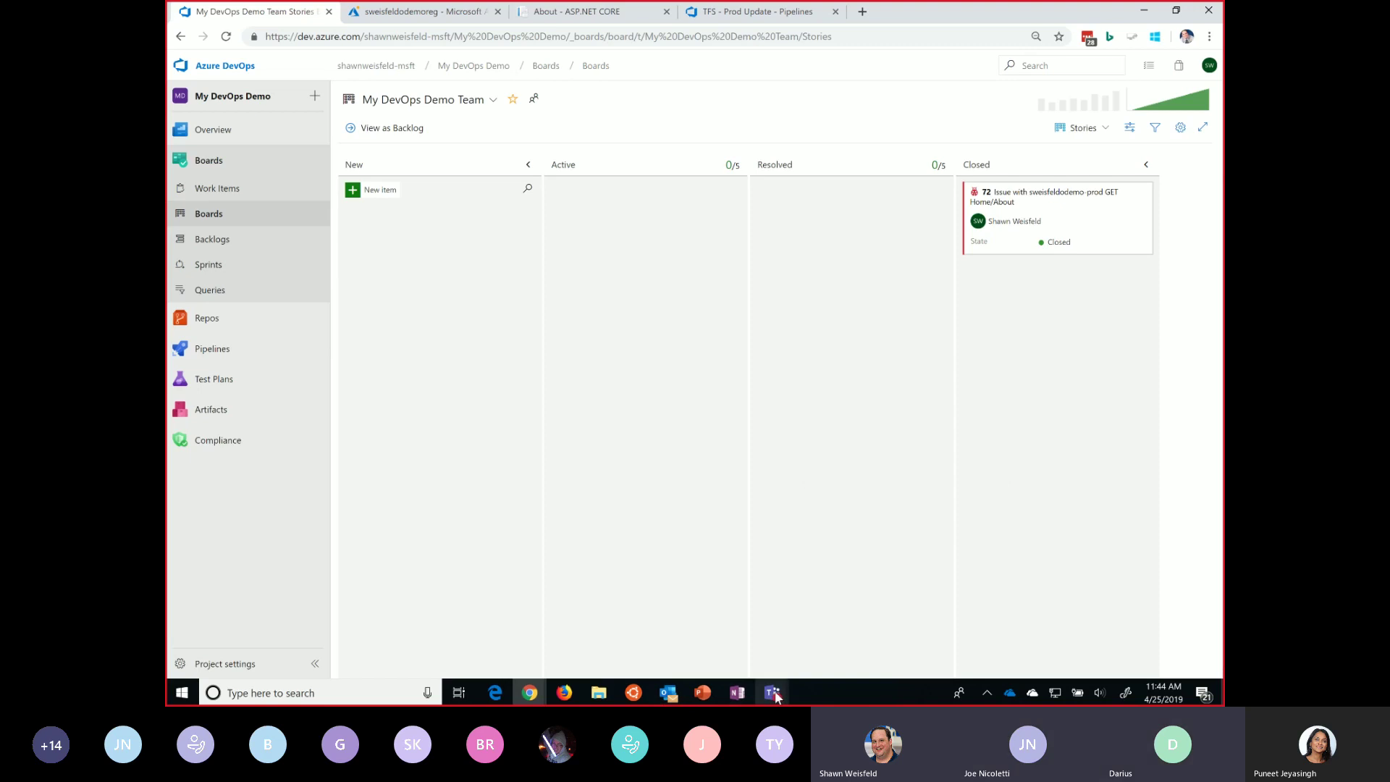
# Step: Switch to the Azure DevOps.pptx slide show in PowerPoint and advance to the slide after the demo title
pyautogui.moveTo(740, 696)
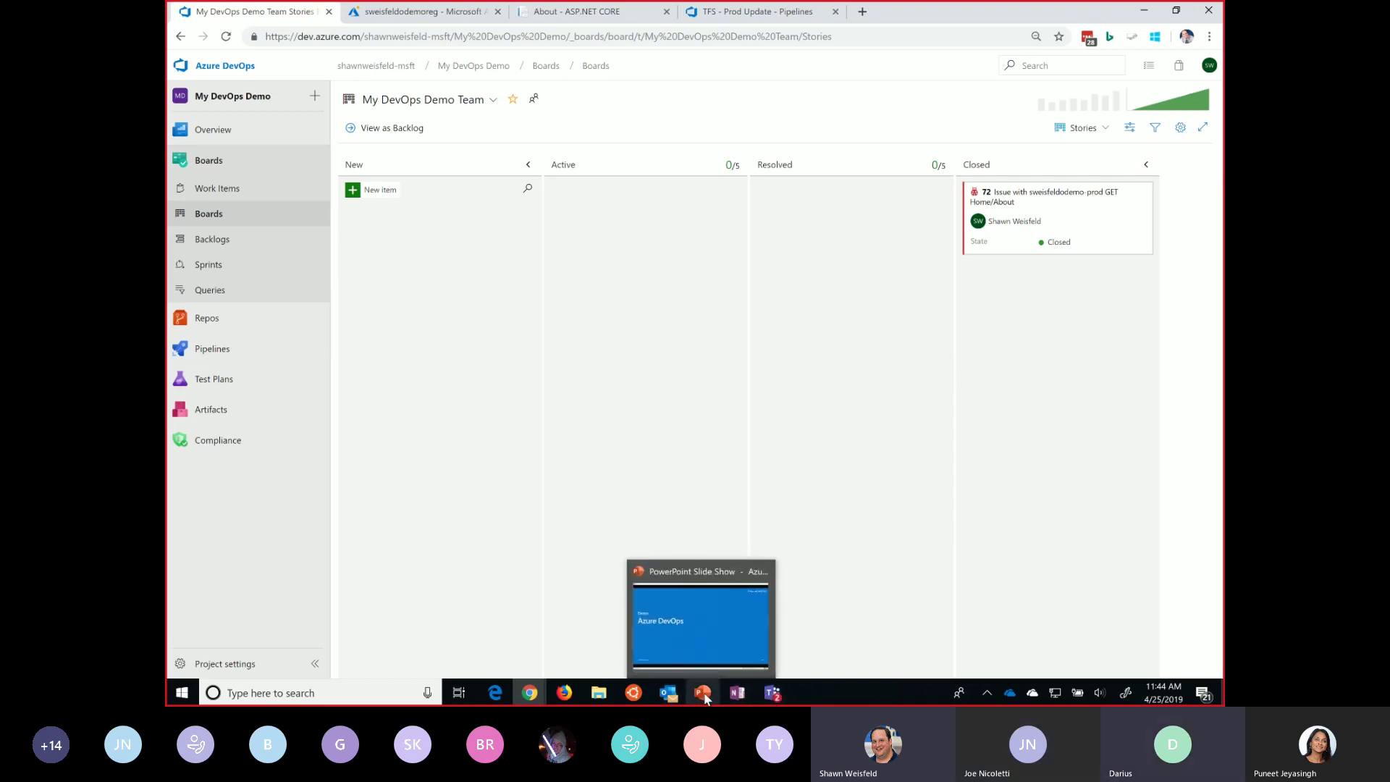
pyautogui.click(717, 636)
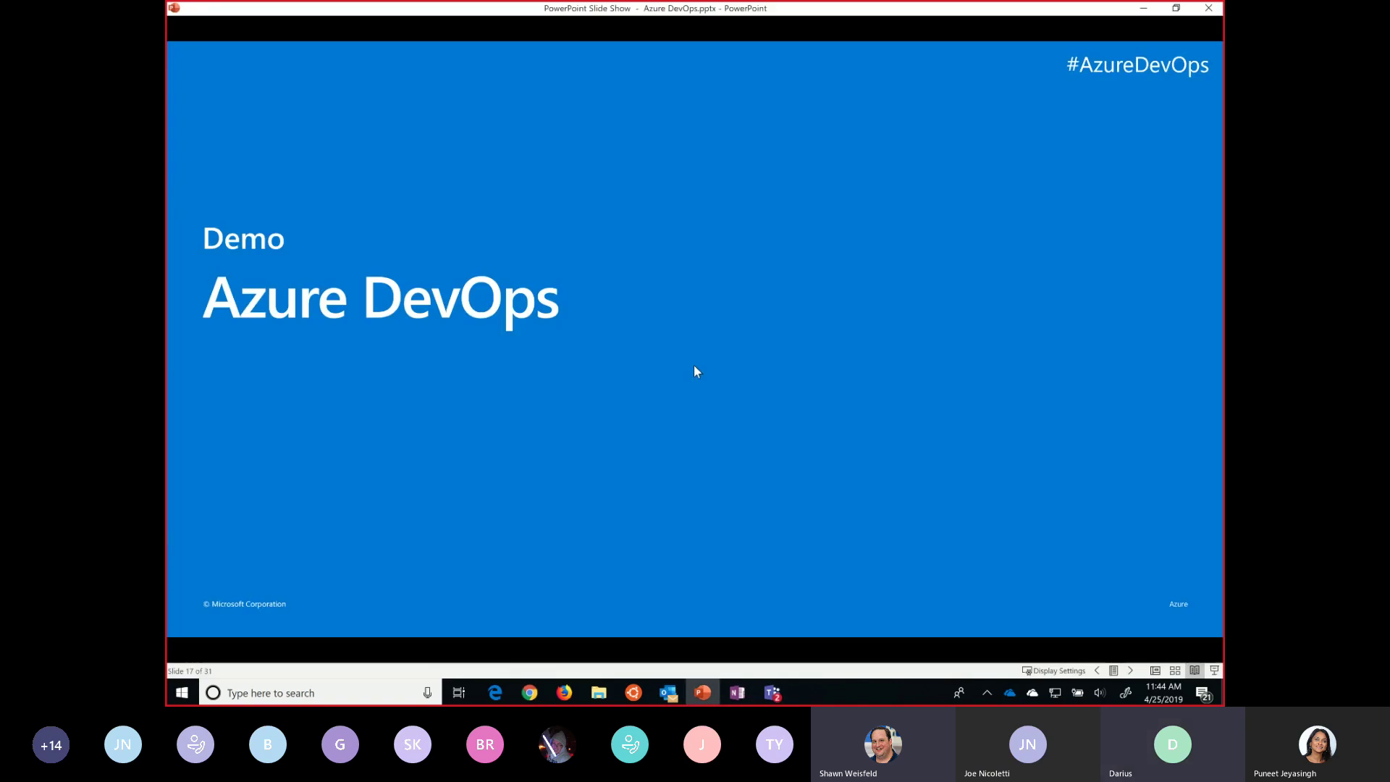
pyautogui.click(695, 369)
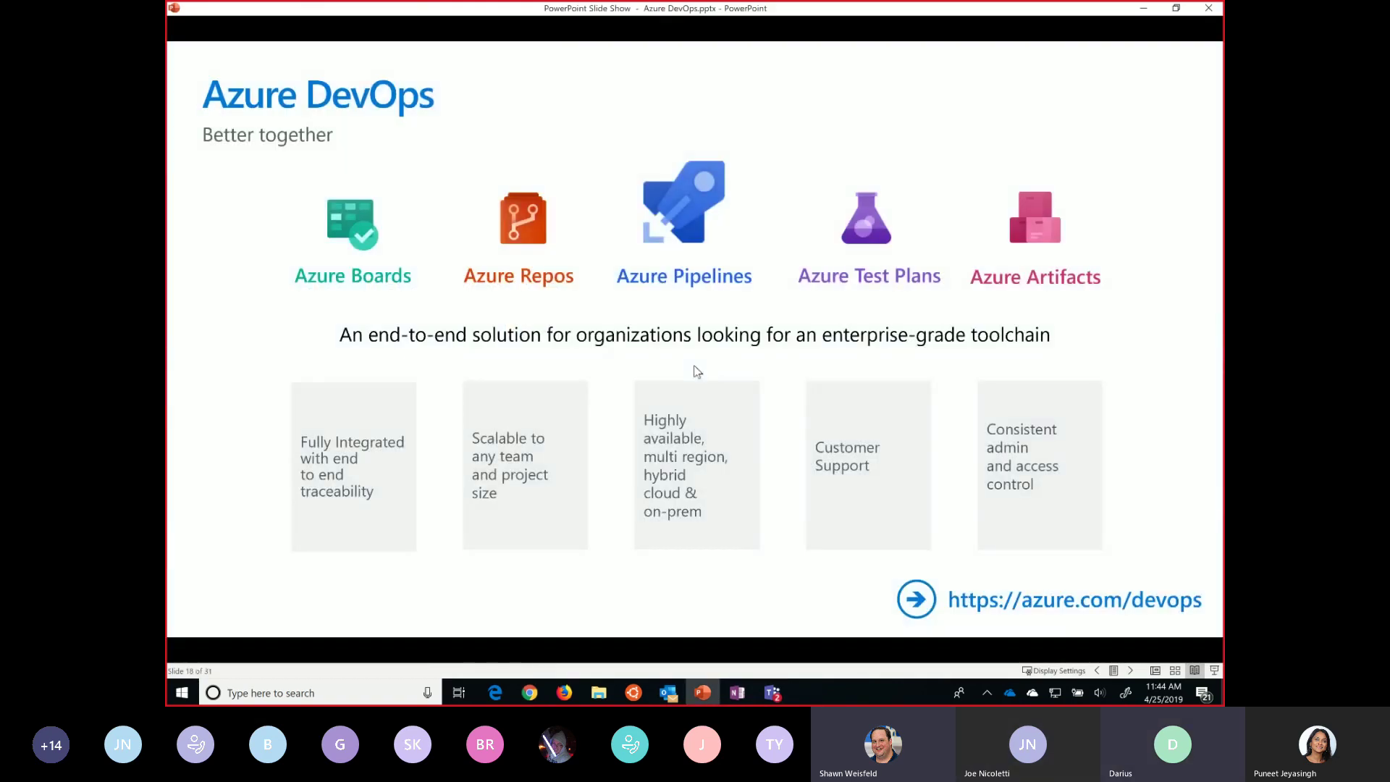